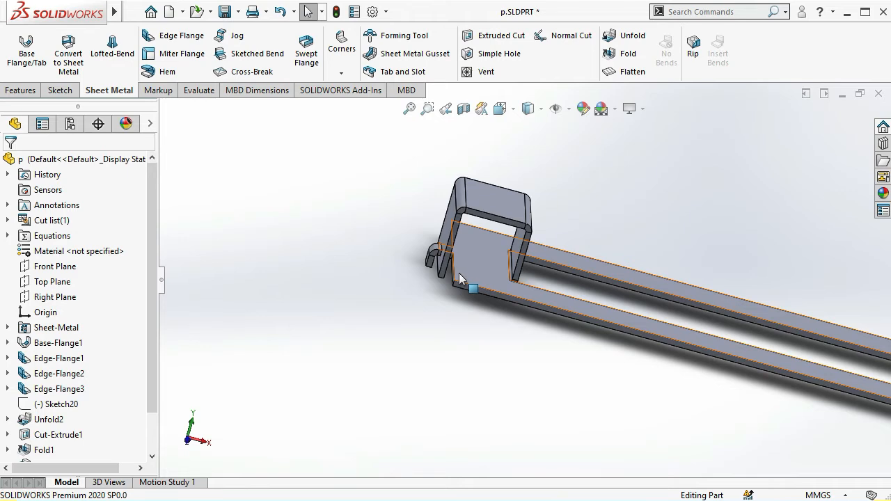
Examine the folded box-shaped flange and its hooked tab at the end of the rectangular sheet metal frame
scroll(446, 266, down, 2)
scroll(441, 263, down, 2)
middle_drag(456, 275, 525, 146)
mouse_move(457, 240)
middle_down()
mouse_move(454, 247)
mouse_move(458, 237)
middle_up()
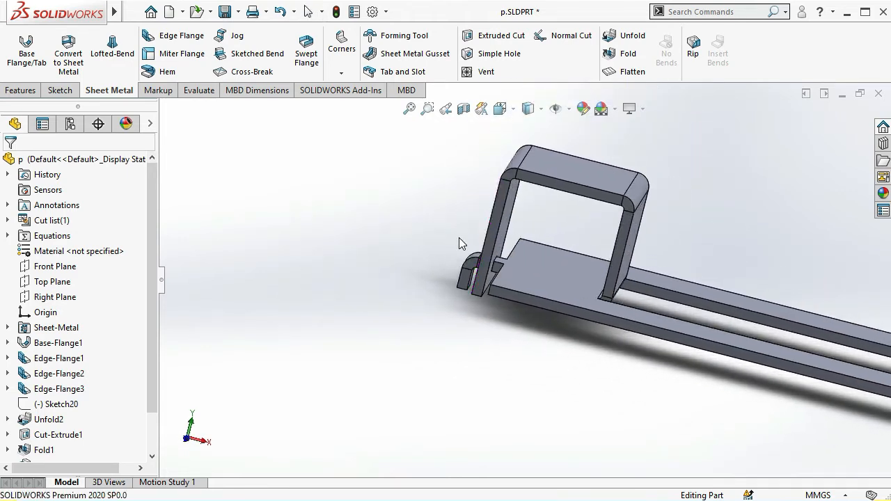
scroll(456, 273, up, 2)
scroll(591, 322, down, 1)
scroll(591, 322, up, 4)
middle_drag(566, 321, 561, 375)
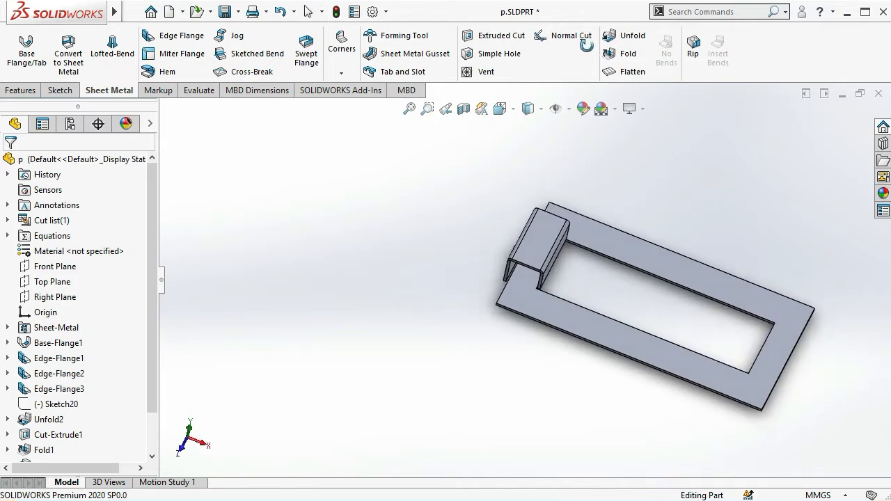
Flatten the sheet metal part to inspect its flat pattern, and return it to the folded state
click(627, 76)
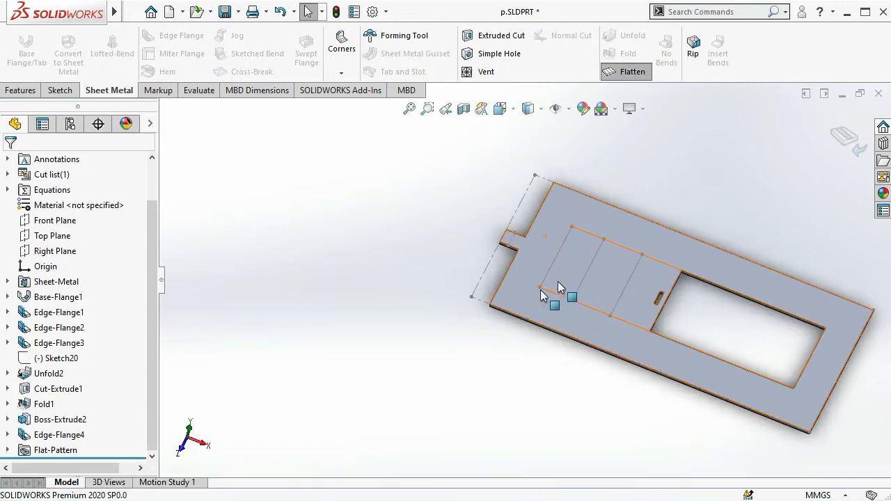
scroll(561, 286, down, 1)
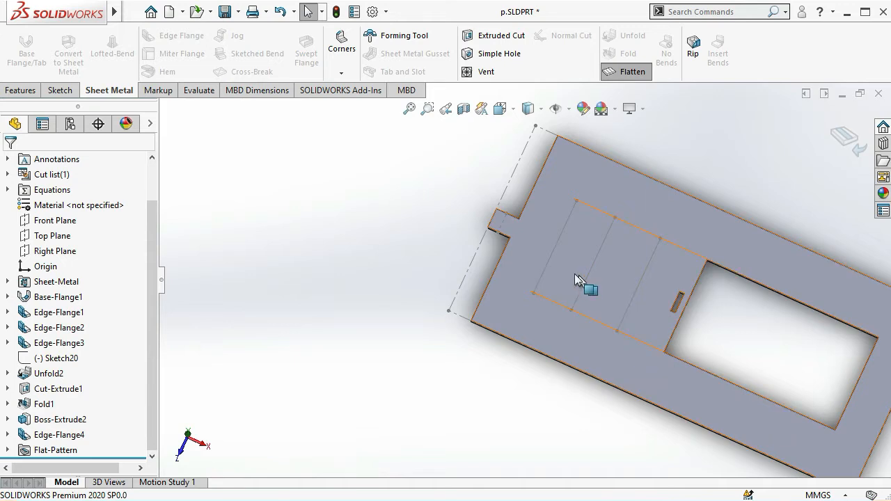
click(846, 135)
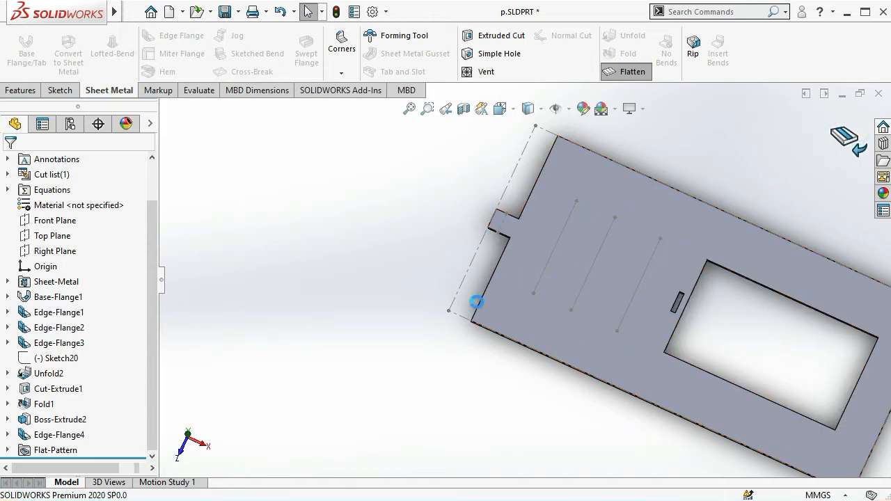
Examine the small hooked tab and how it passes through the slot in the folded end flange
middle_drag(514, 271, 557, 216)
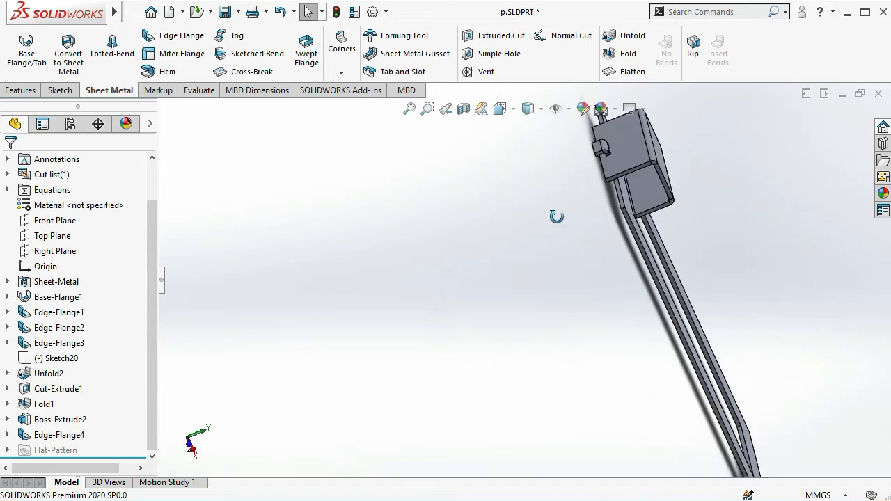
scroll(599, 184, down, 10)
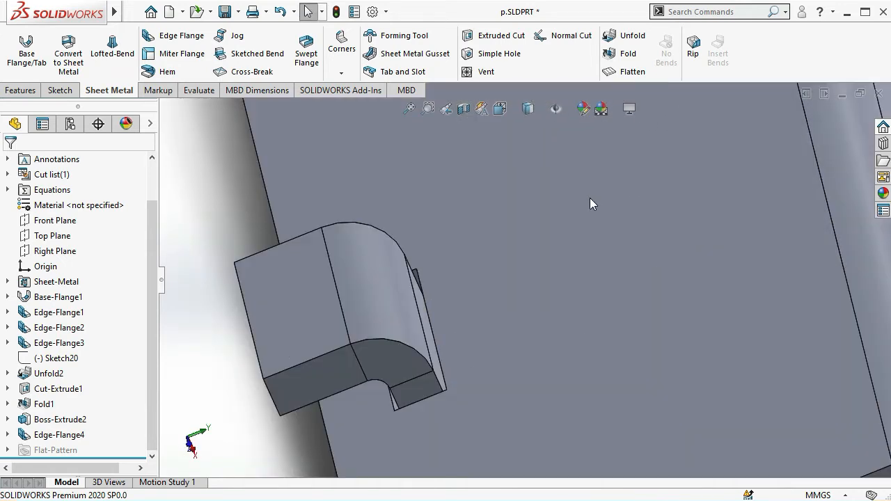
middle_drag(546, 262, 523, 269)
scroll(525, 271, up, 8)
middle_drag(512, 310, 487, 317)
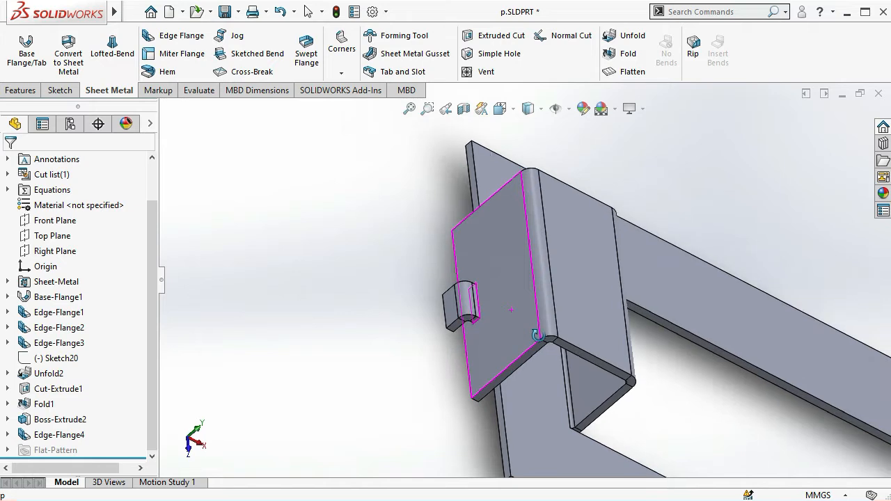
click(496, 322)
scroll(495, 322, down, 6)
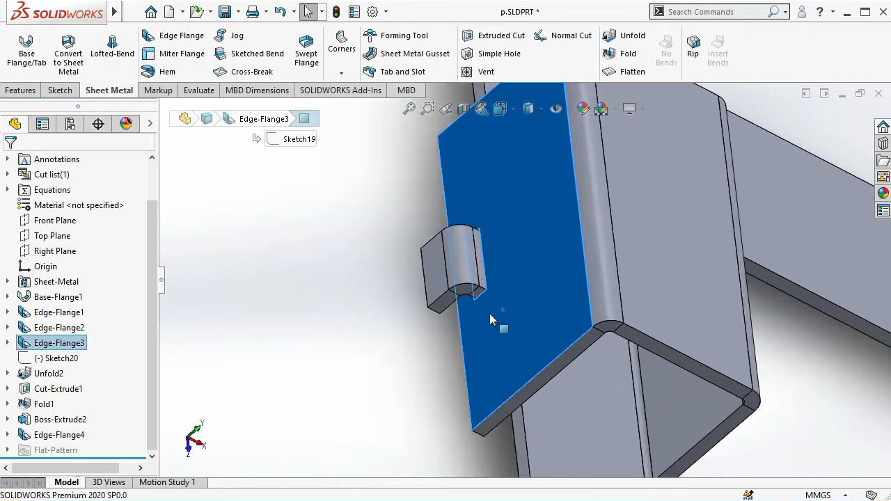
scroll(482, 300, down, 6)
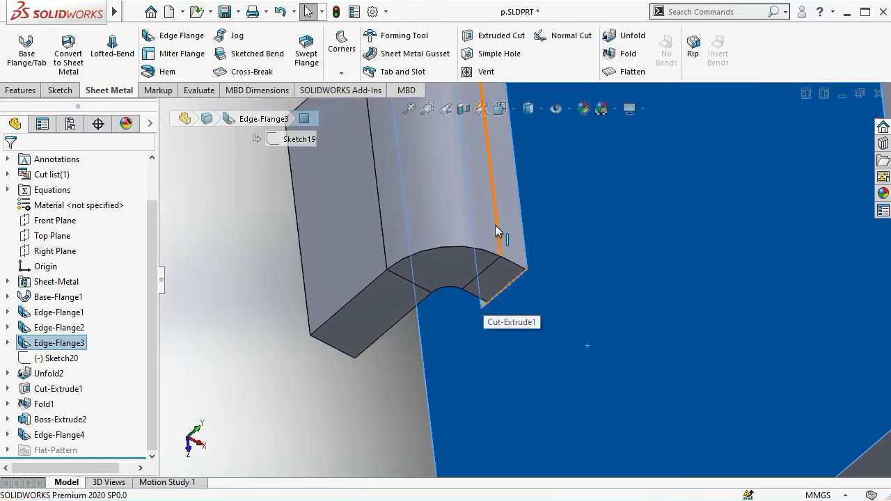
scroll(496, 225, up, 2)
click(509, 201)
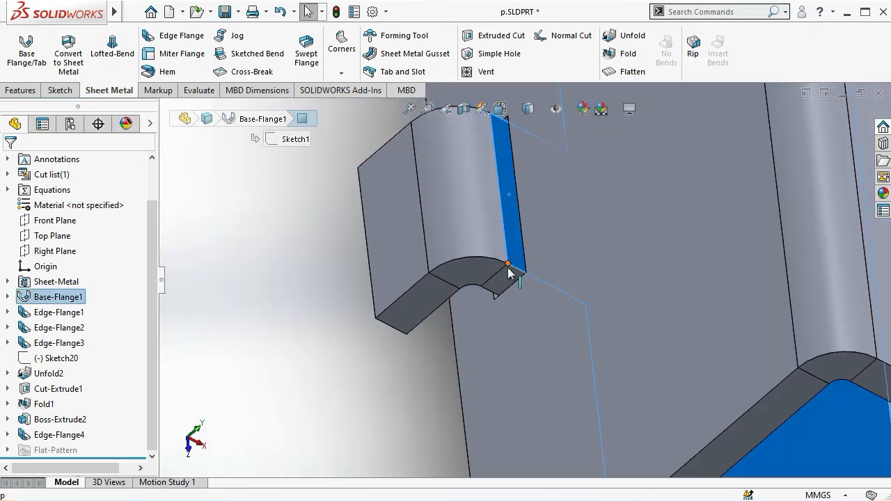
scroll(509, 273, up, 2)
scroll(523, 314, up, 2)
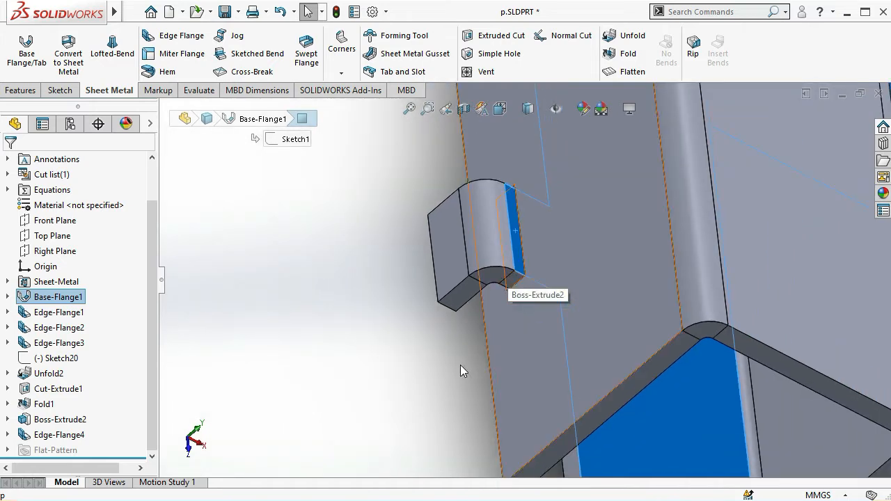
click(424, 368)
scroll(497, 297, up, 1)
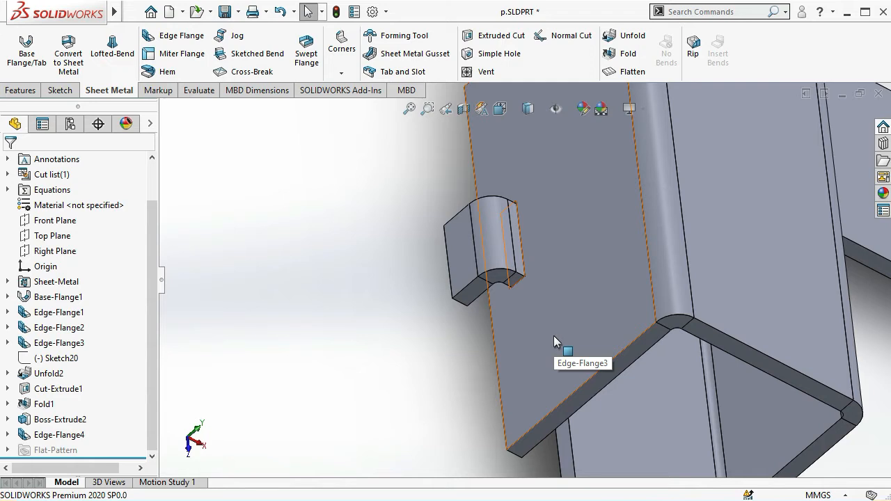
scroll(554, 336, up, 2)
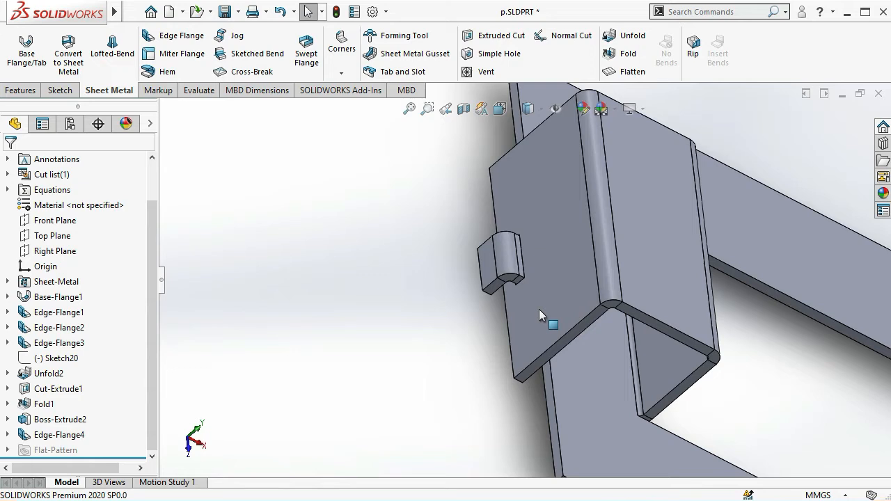
scroll(531, 292, up, 2)
click(532, 292)
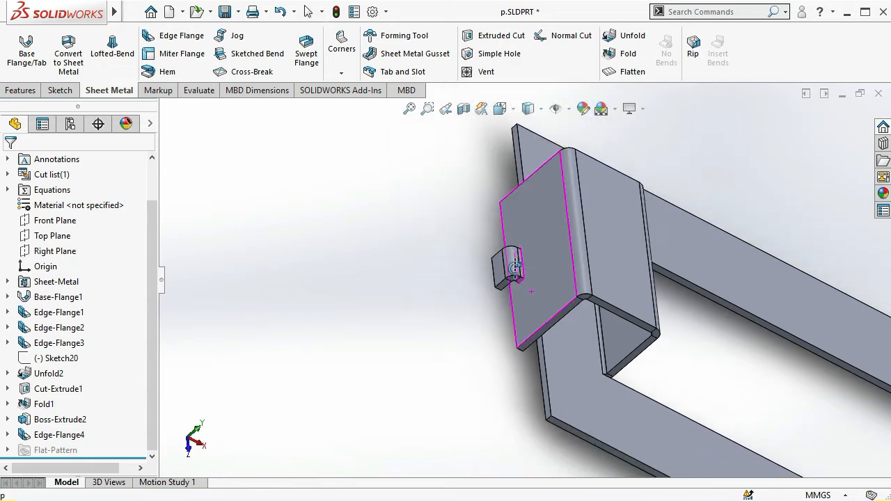
scroll(465, 323, up, 5)
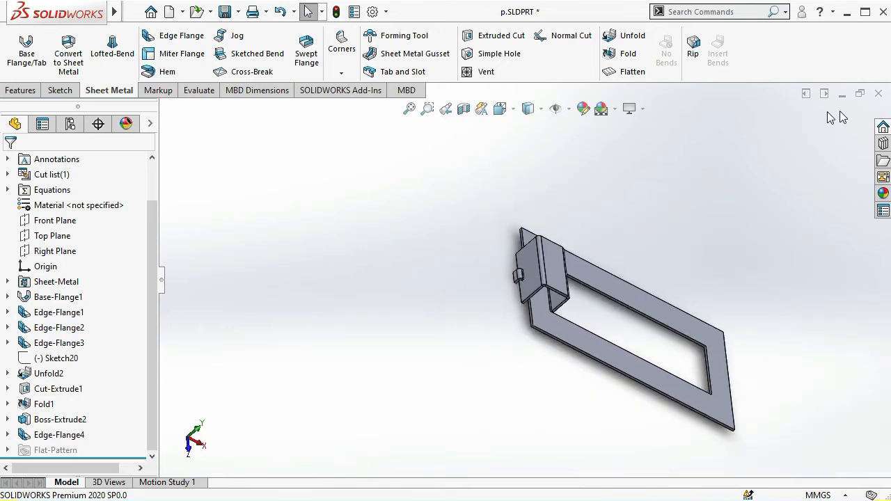
Close the finished part without saving its changes and create a new part
click(878, 94)
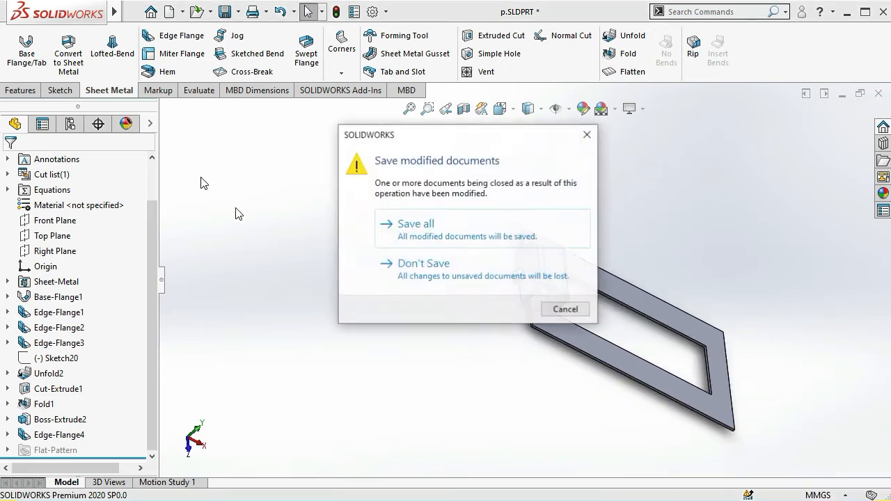
click(404, 263)
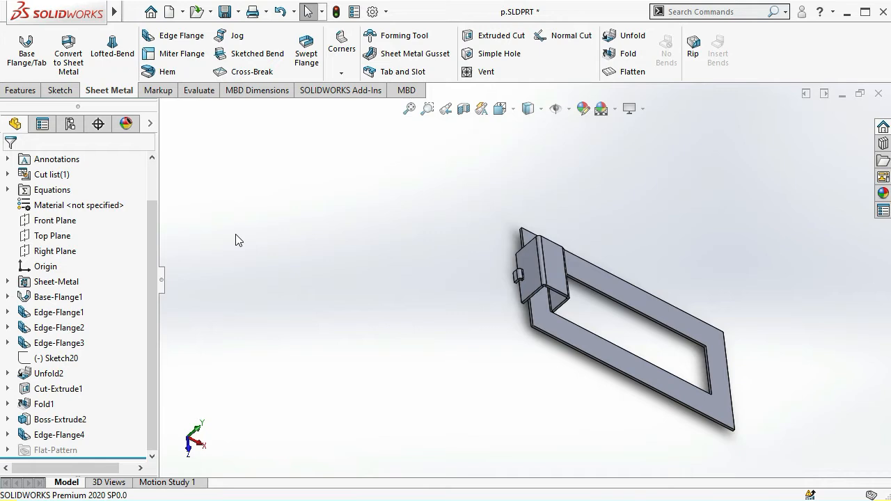
click(170, 13)
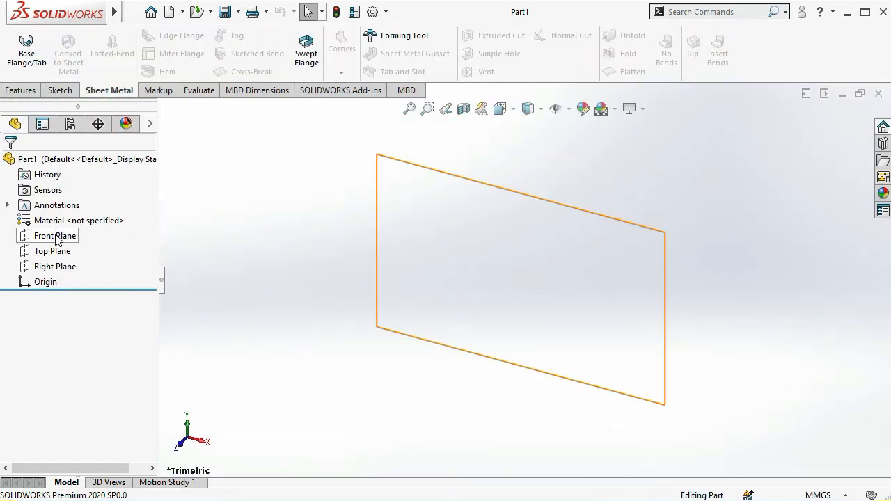
Start a sketch on the Top Plane and draw a center rectangle about 175 by 48 mm from the origin
click(61, 250)
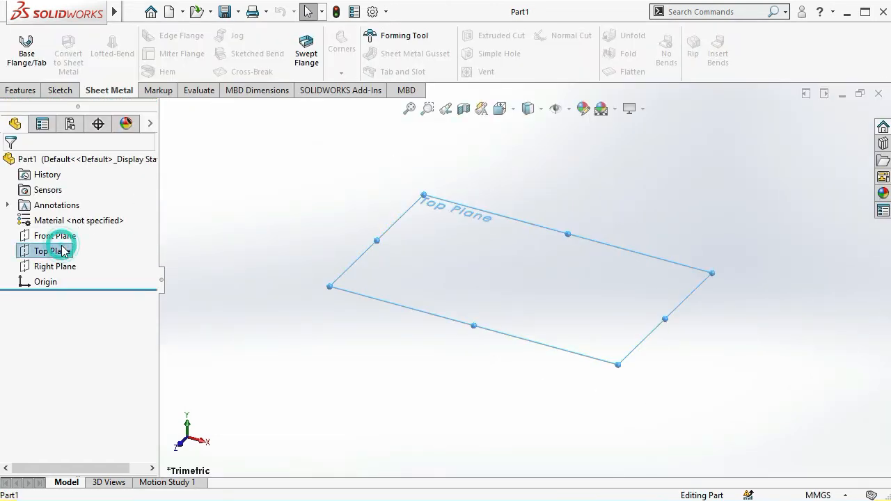
click(72, 226)
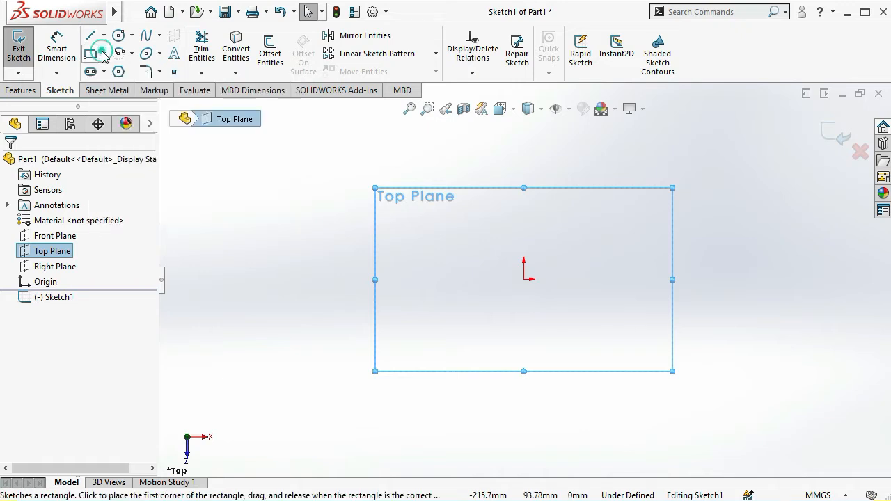
click(104, 53)
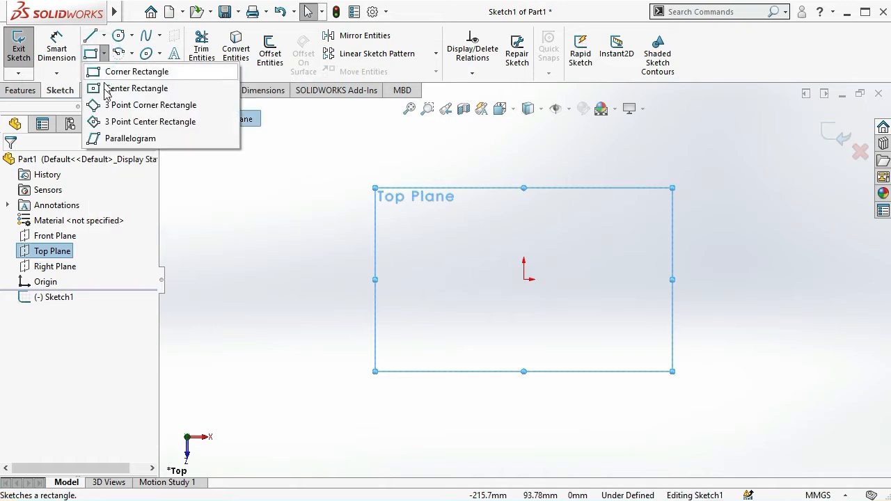
click(524, 279)
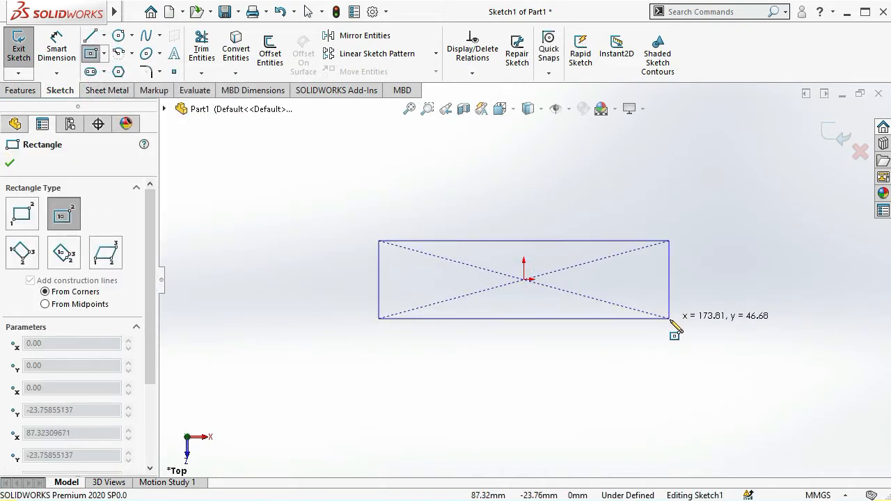
click(671, 319)
key(Escape)
Dimension the rectangle's vertical side and set it to 100 mm
click(57, 49)
click(671, 279)
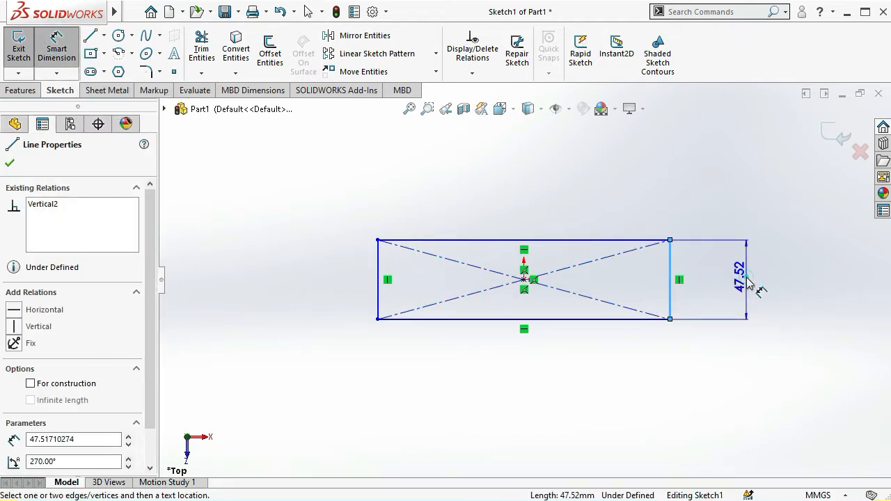
click(749, 282)
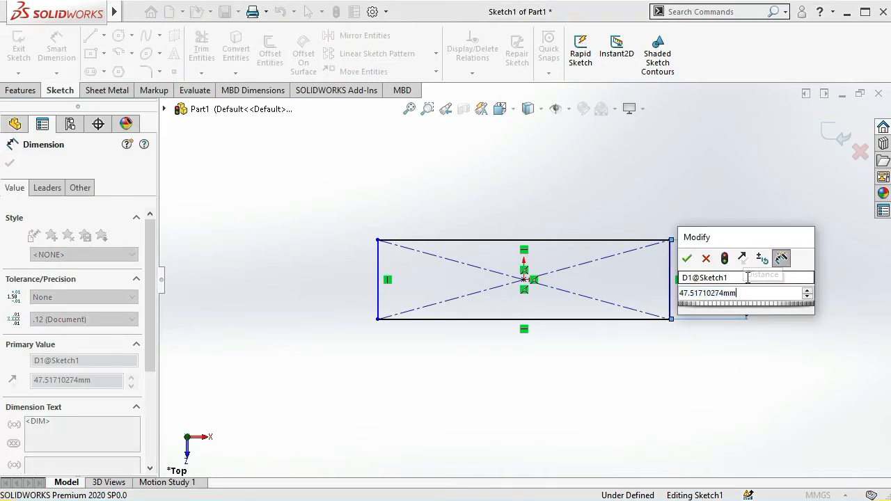
drag(743, 292, 660, 295)
text(100)
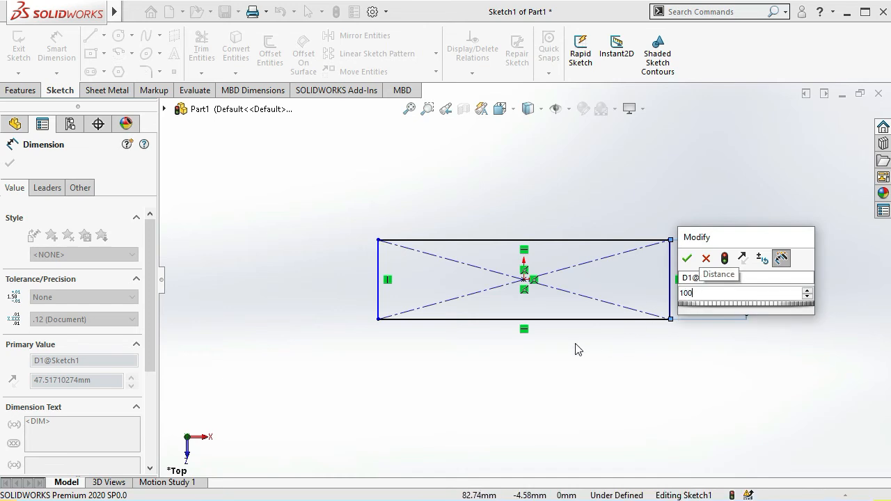
key(Return)
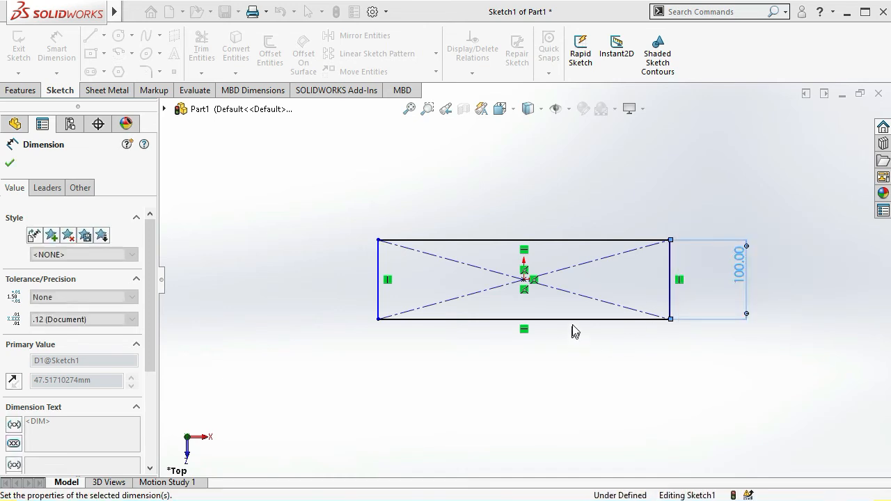
Dimension the rectangle's horizontal side and set it to 200 mm
click(577, 320)
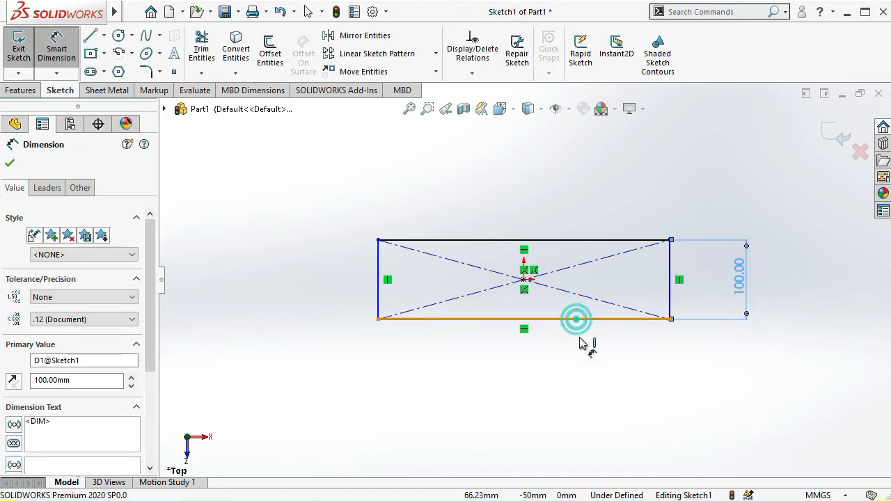
click(550, 376)
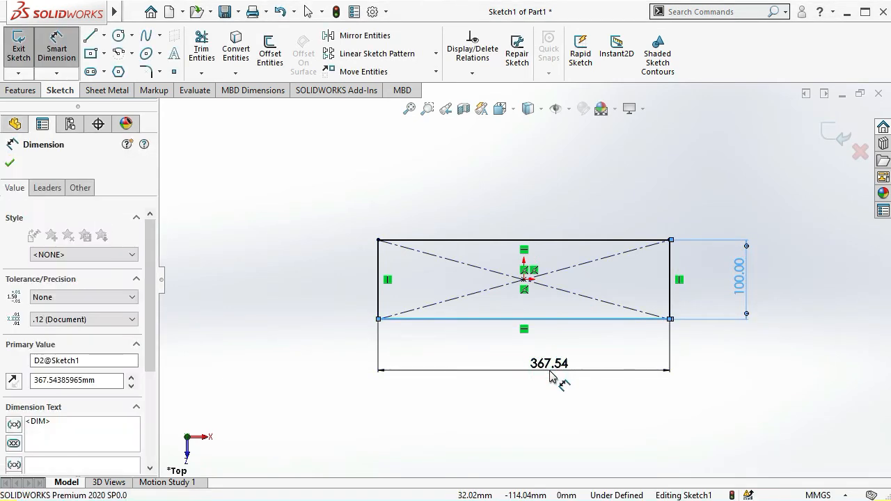
text(200)
key(Return)
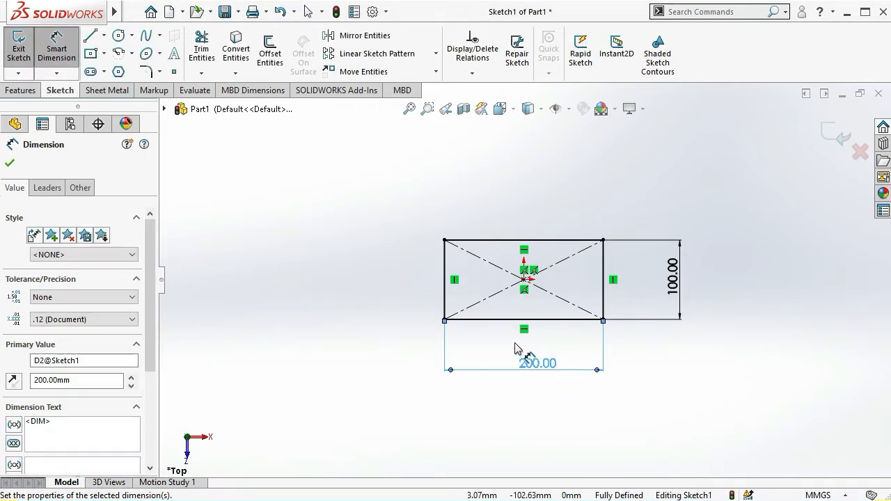
scroll(529, 282, down, 5)
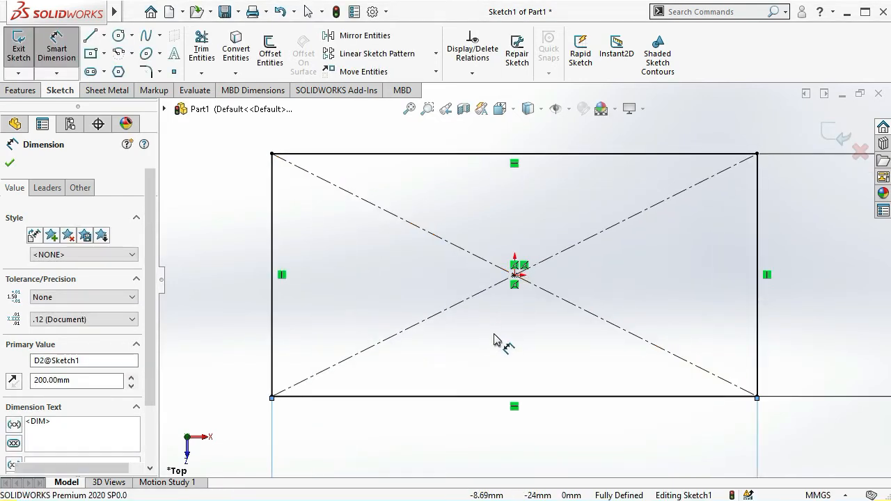
key(Escape)
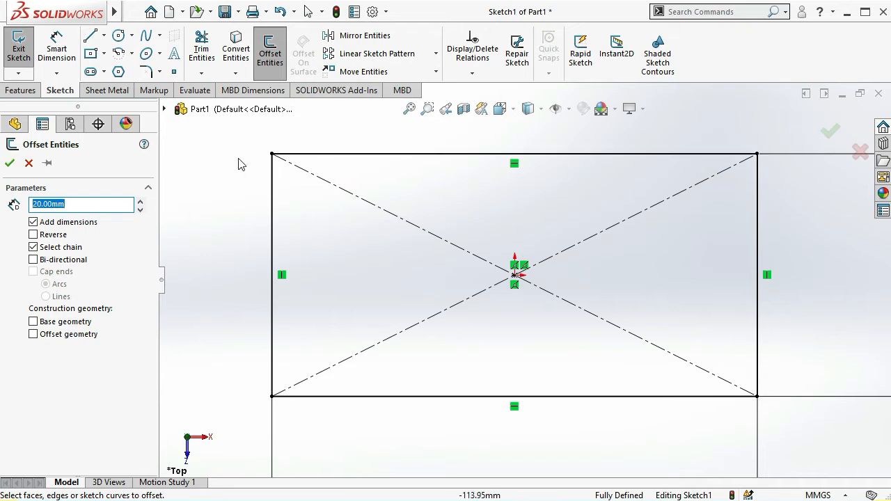
Offset the whole 200 by 100 mm rectangle inward by 20 mm with a dimension added
click(344, 203)
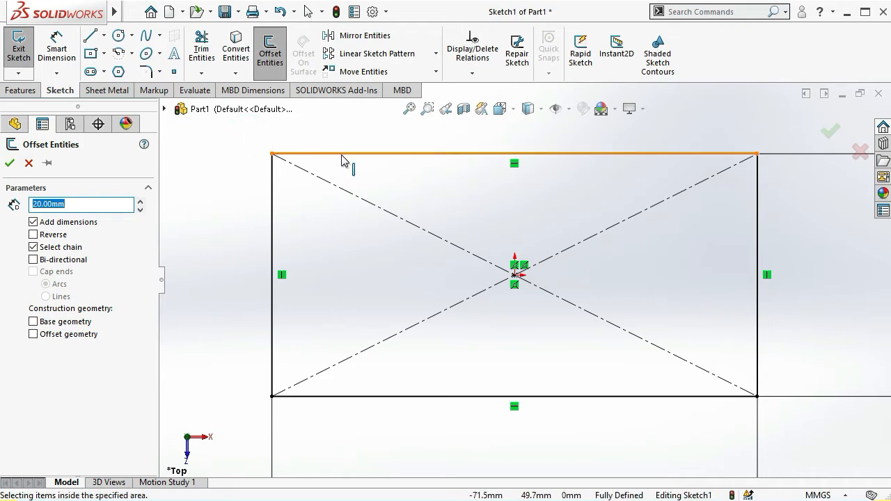
click(342, 154)
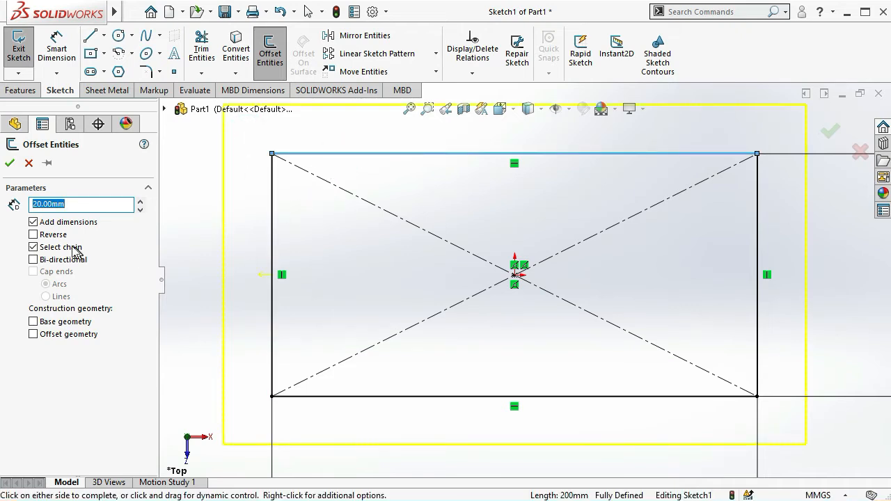
click(33, 235)
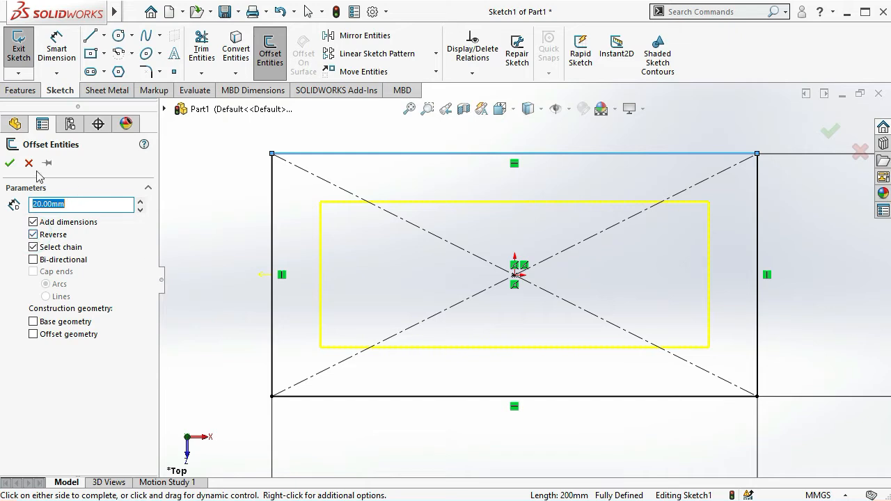
click(10, 164)
click(348, 251)
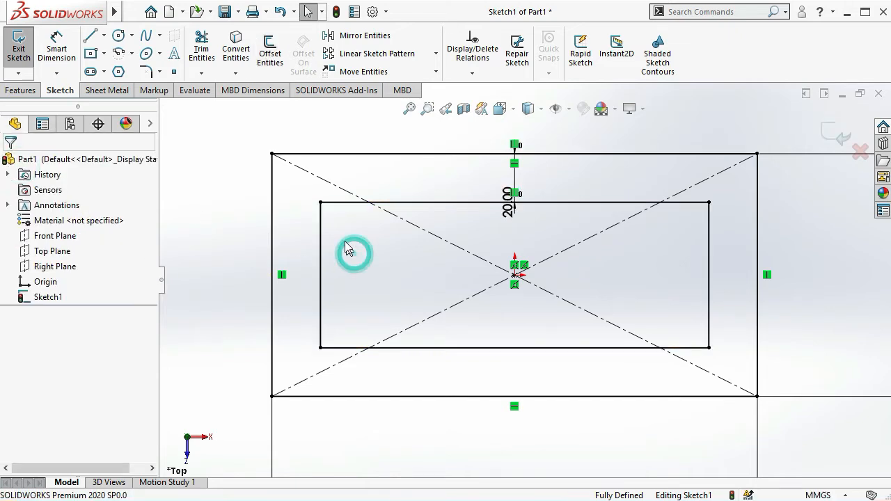
Draw a corner rectangle about 5 by 7 mm, extending outward and down from the inner rectangle's upper-left corner
scroll(346, 246, down, 3)
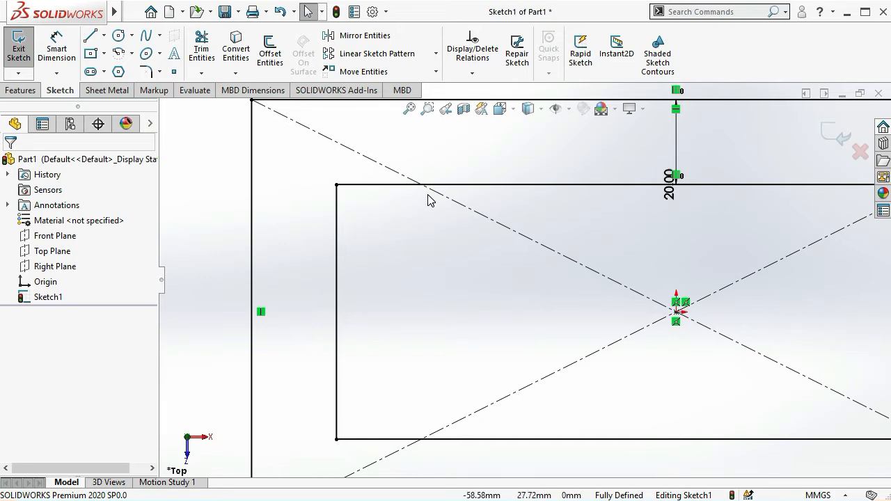
scroll(430, 201, up, 4)
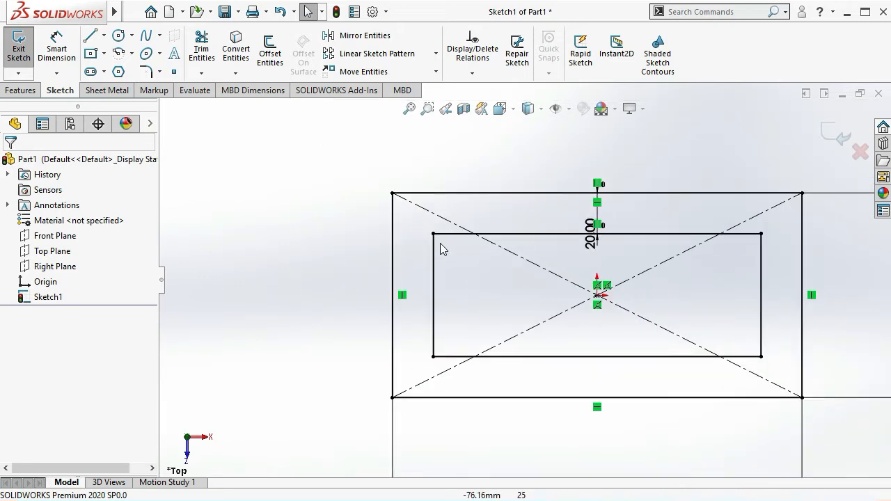
scroll(441, 245, down, 3)
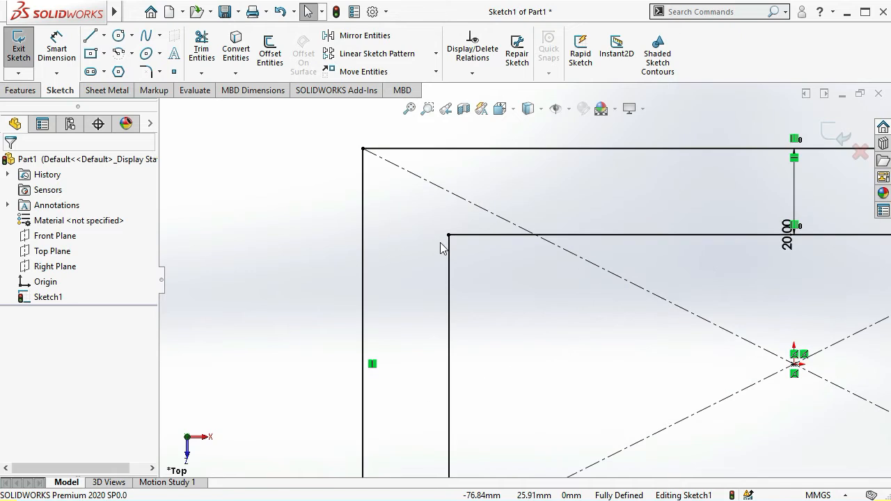
click(103, 54)
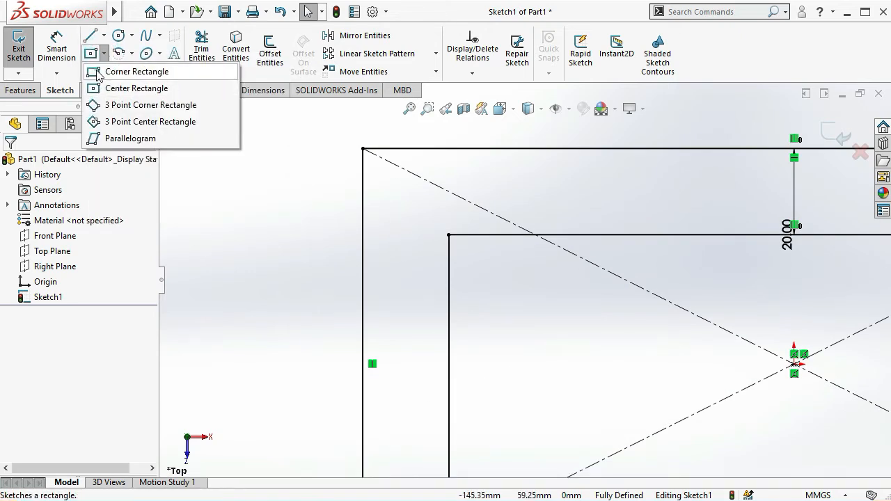
click(96, 72)
click(449, 235)
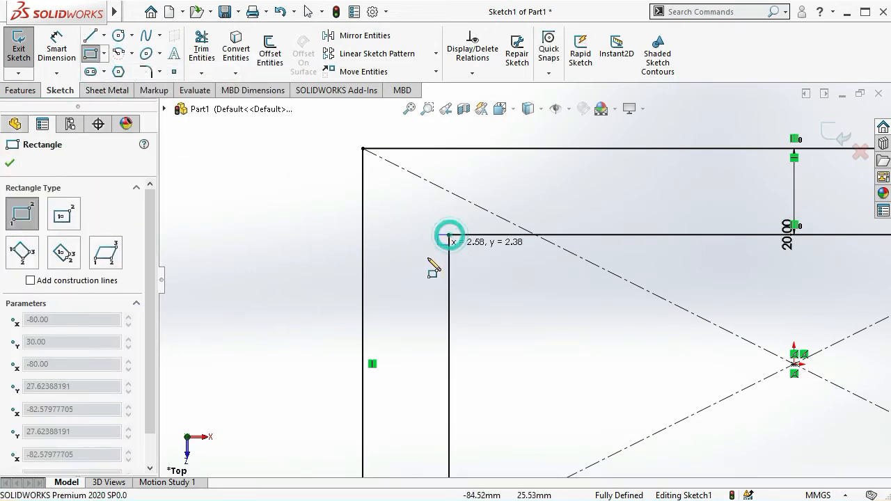
click(426, 267)
key(Escape)
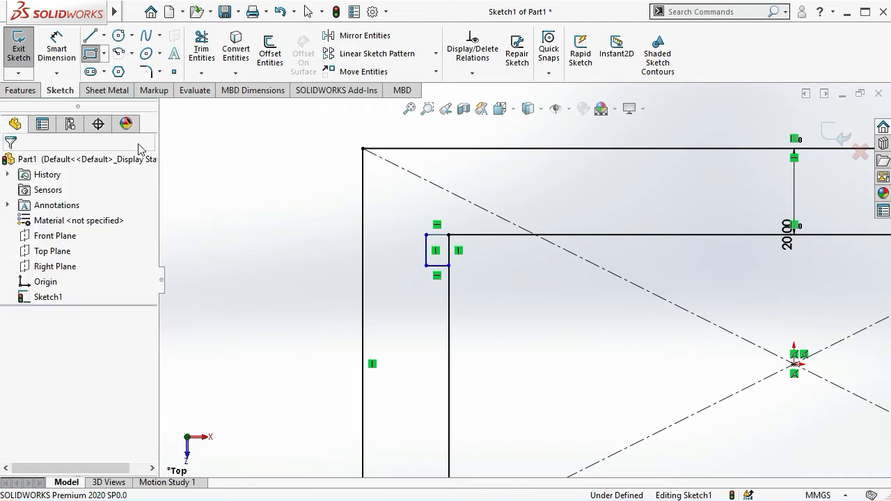
Dimension the small corner rectangle's vertical side and set it to 1 mm
click(63, 61)
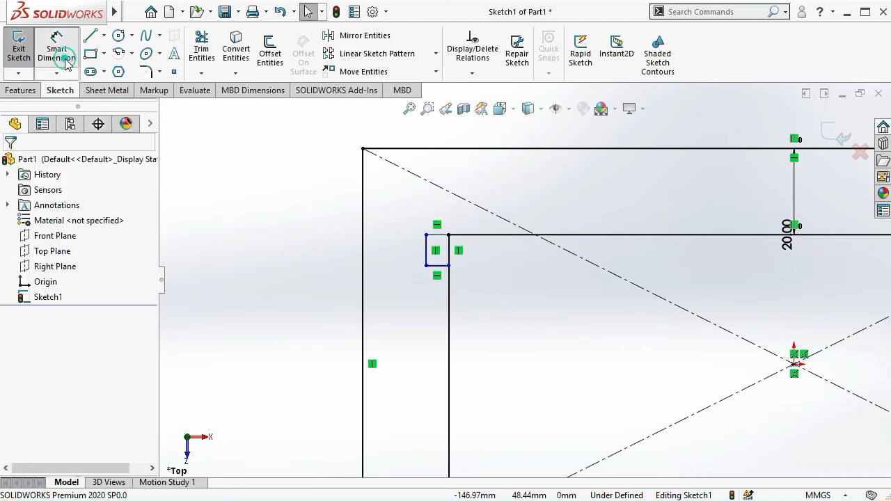
click(427, 258)
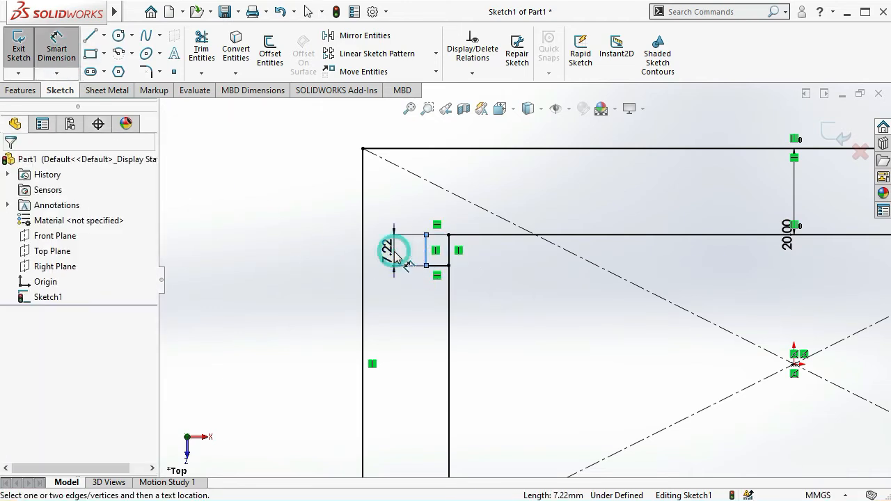
click(395, 252)
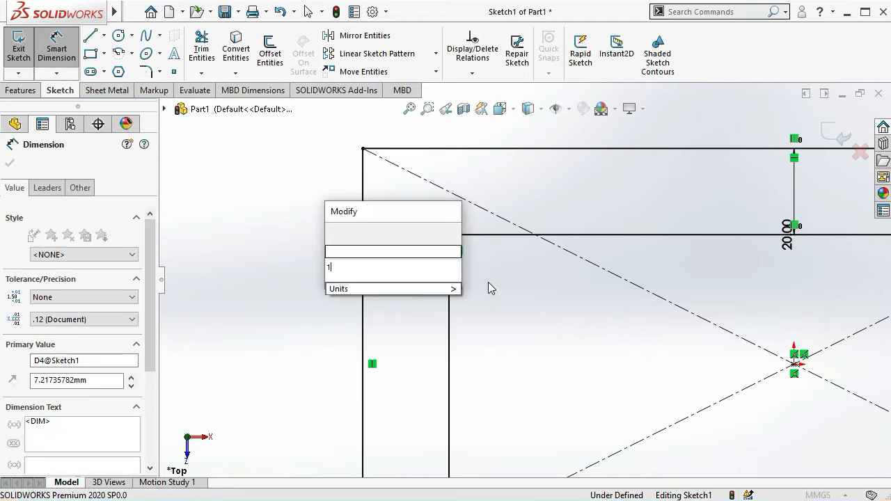
key(Return)
click(492, 289)
Dimension the small corner rectangle's horizontal side and set it to 1 mm
scroll(443, 243, down, 5)
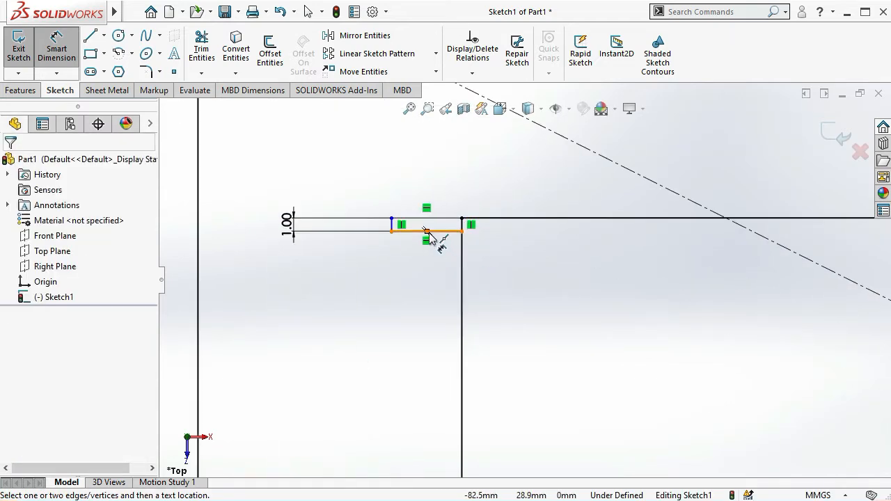
click(440, 231)
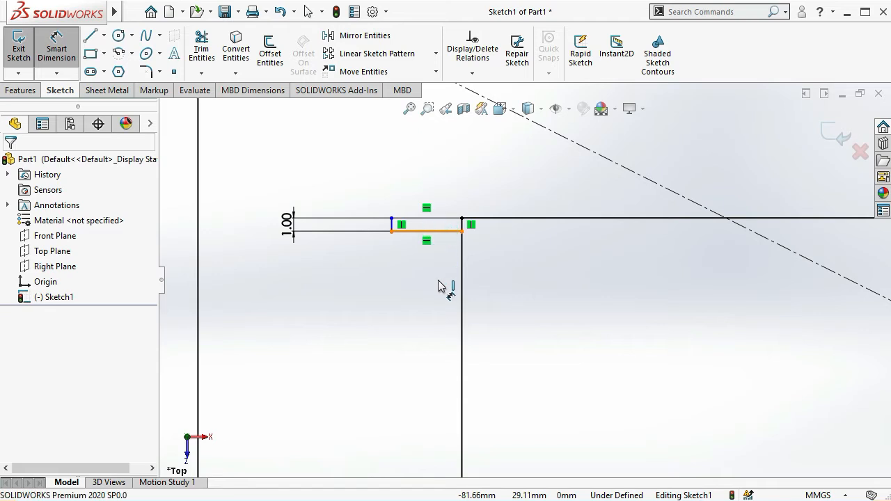
click(438, 281)
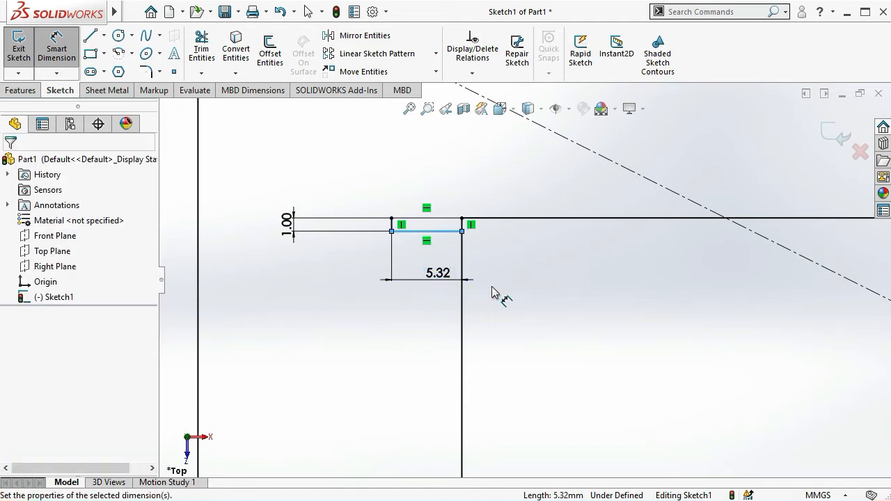
key(Return)
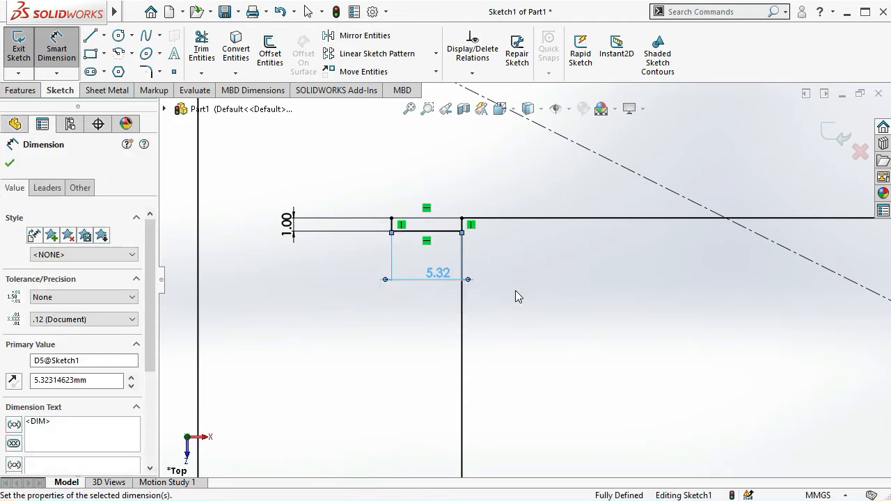
scroll(480, 244, down, 6)
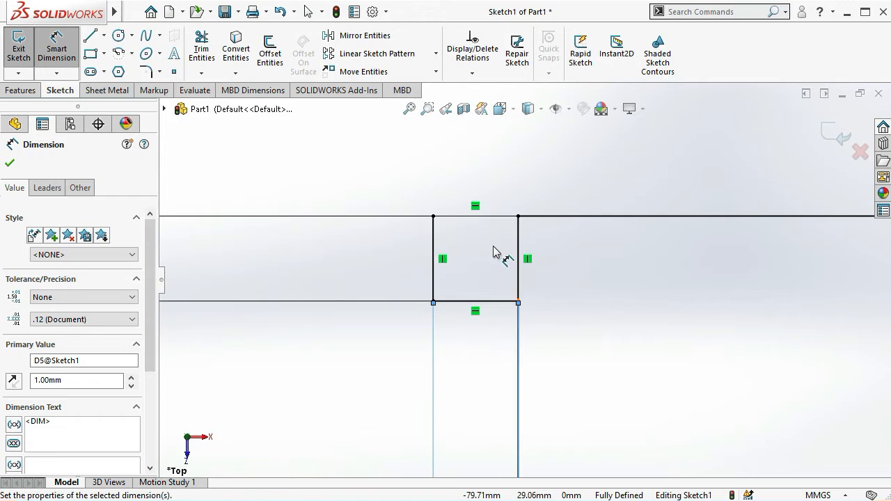
scroll(524, 277, up, 4)
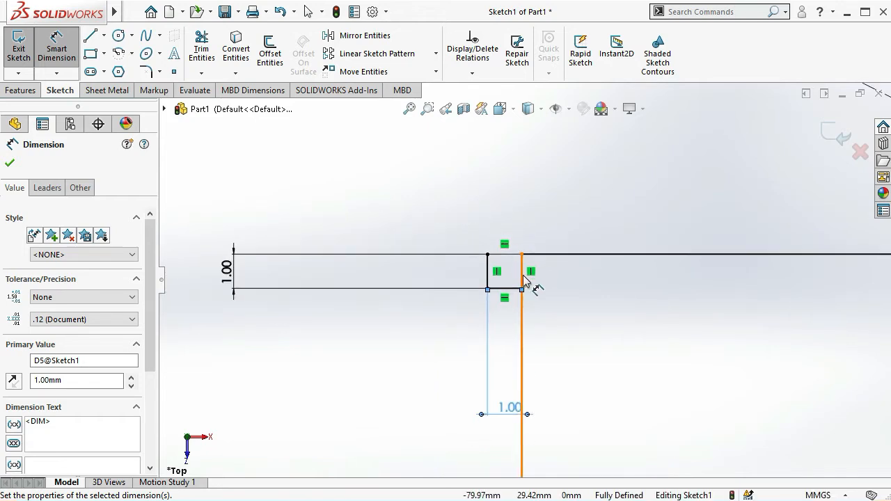
scroll(524, 278, up, 3)
scroll(580, 283, up, 2)
key(Escape)
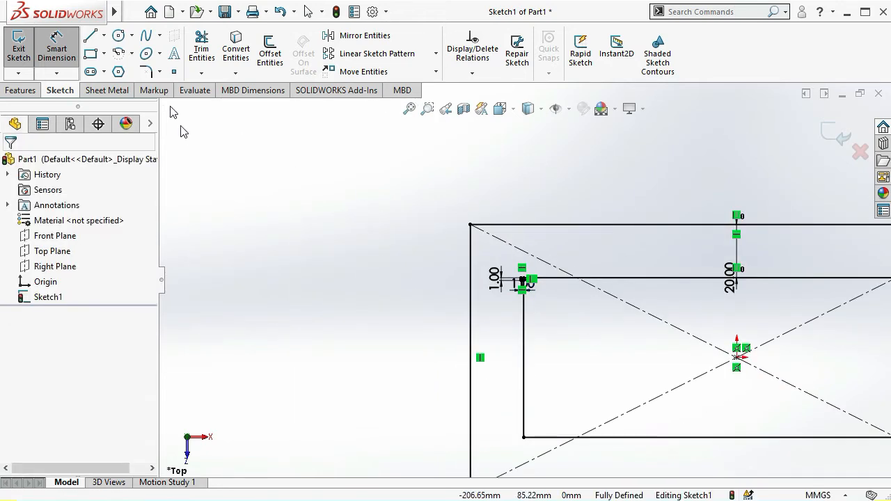
key(Escape)
Draw a vertical centerline about 75 mm long upward from the origin, past the outer rectangle's upper edge
click(104, 35)
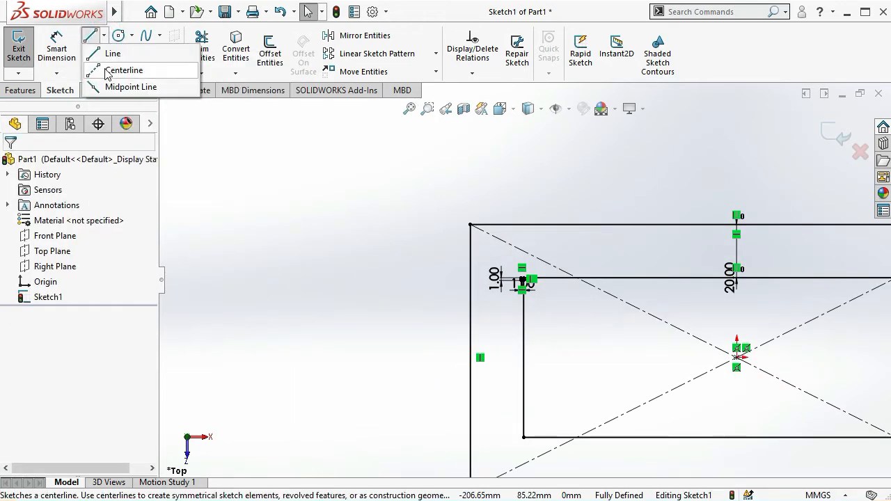
click(113, 70)
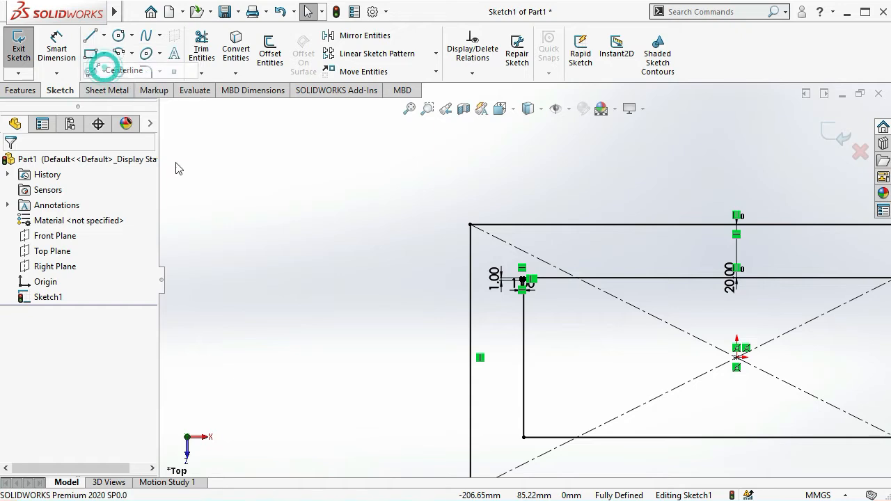
click(738, 357)
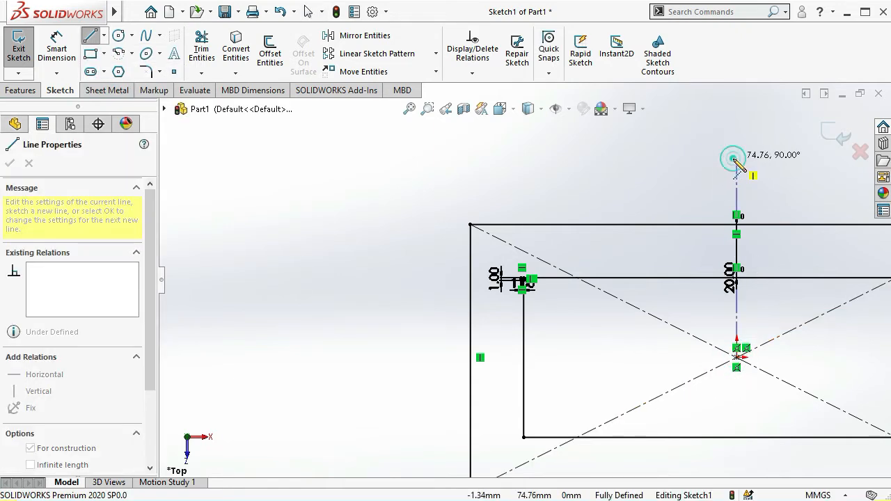
key(Escape)
key(Escape)
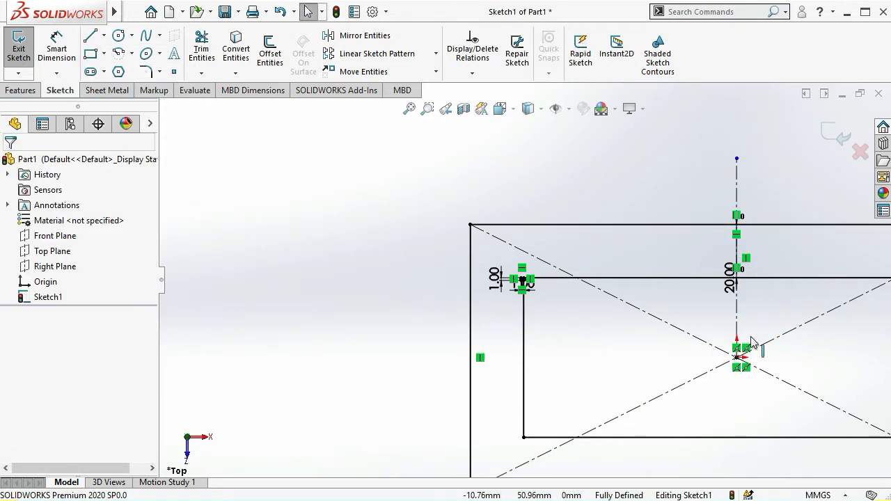
Draw a horizontal centerline from the origin leftward past the outer rectangle's left edge
key(Return)
click(737, 357)
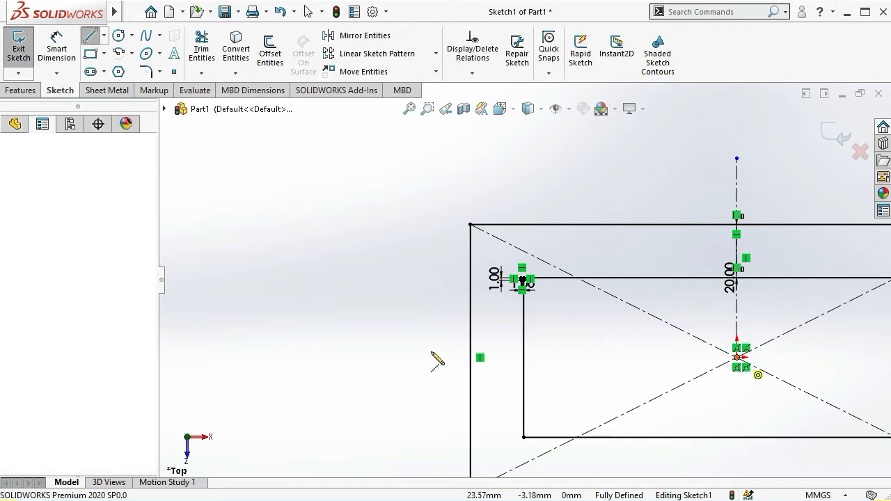
click(408, 357)
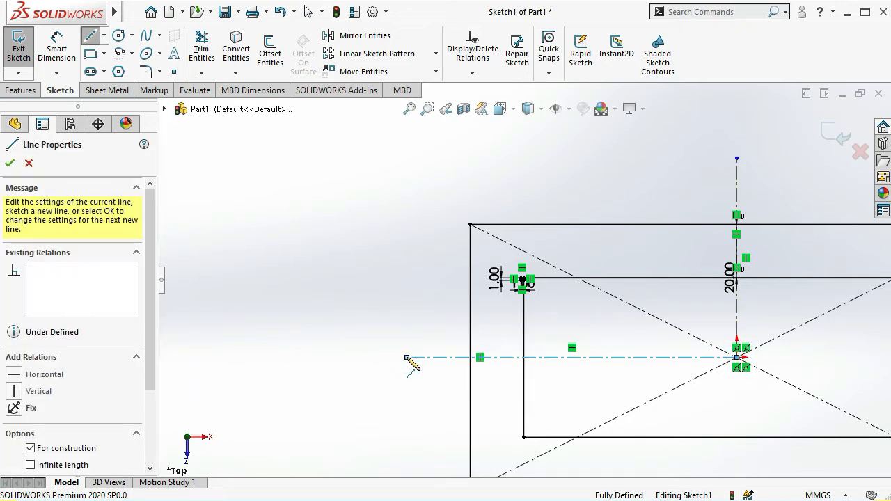
key(Escape)
Mirror the four lines of the small corner square about the vertical centerline, keeping the original
scroll(519, 292, down, 5)
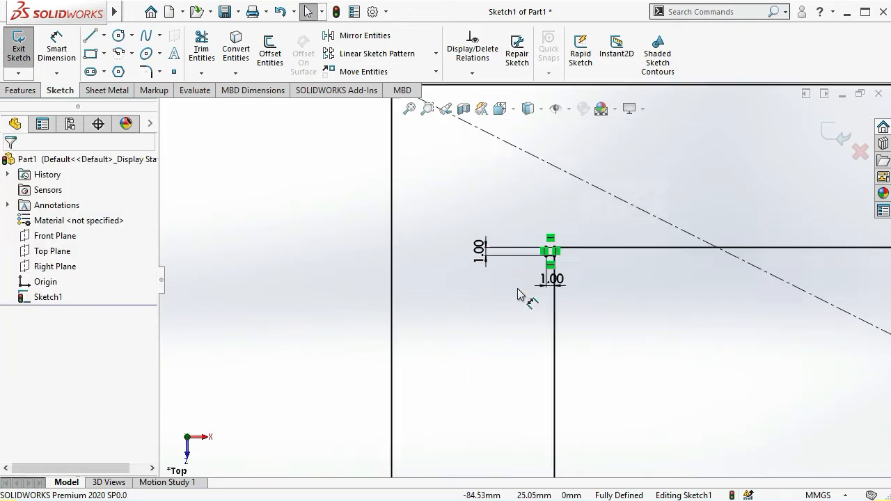
drag(537, 193, 595, 282)
click(365, 37)
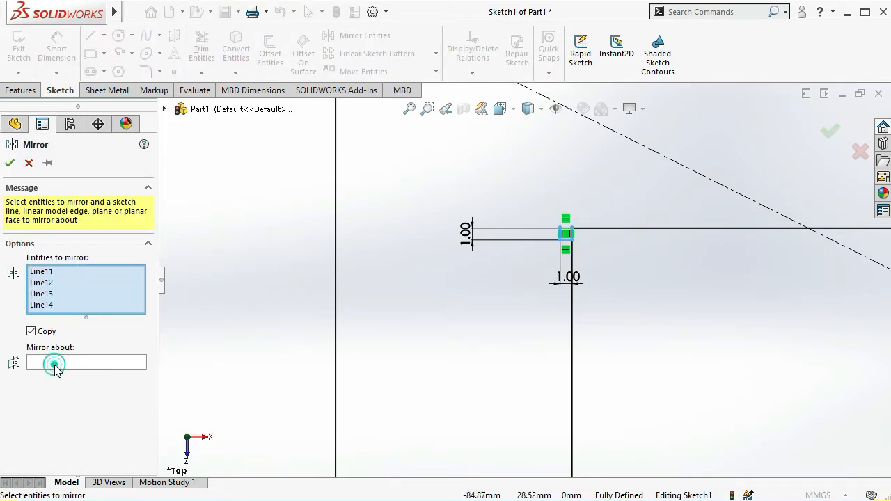
click(99, 363)
scroll(685, 355, up, 5)
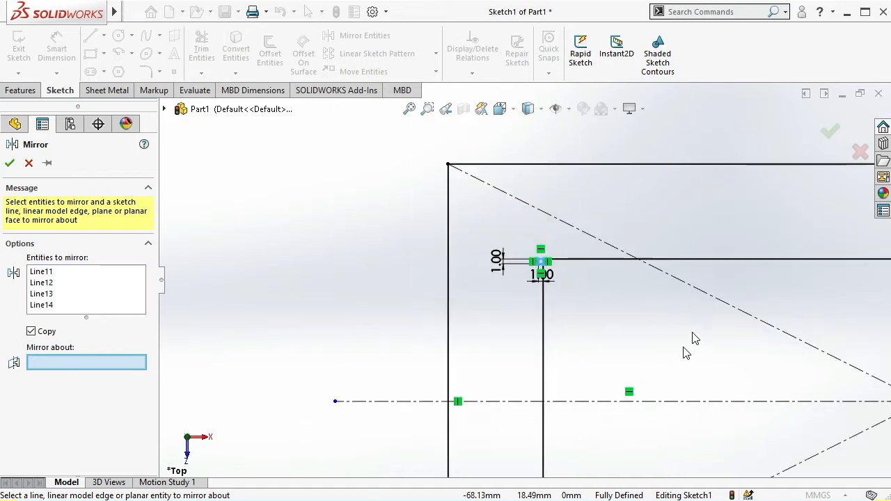
click(718, 200)
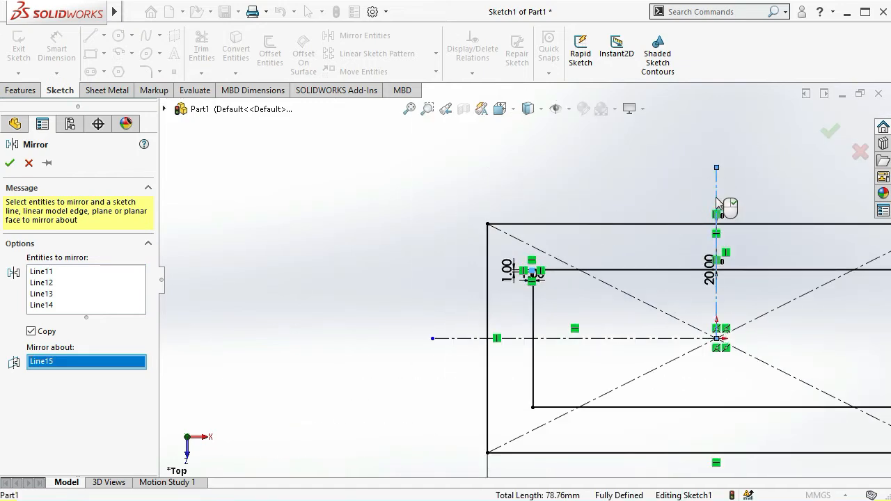
scroll(736, 279, up, 2)
scroll(742, 289, down, 6)
scroll(746, 257, down, 3)
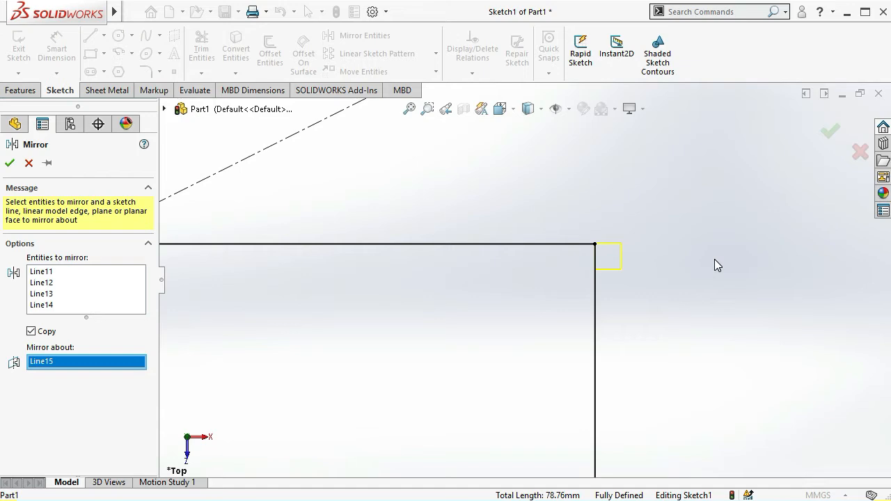
key(Return)
Mirror the lines of both upper corner squares about the horizontal centerline, keeping the originals
scroll(517, 252, up, 5)
scroll(284, 287, down, 4)
scroll(284, 288, up, 4)
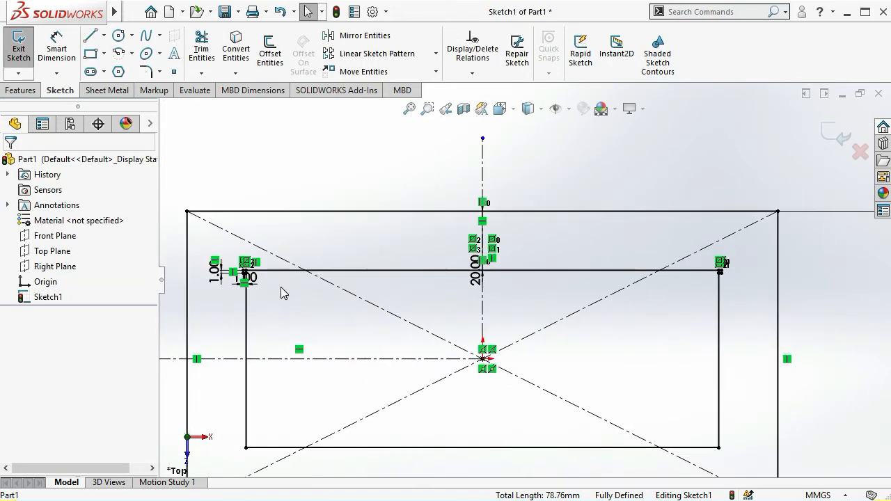
scroll(329, 273, down, 2)
drag(321, 245, 847, 306)
scroll(570, 243, down, 5)
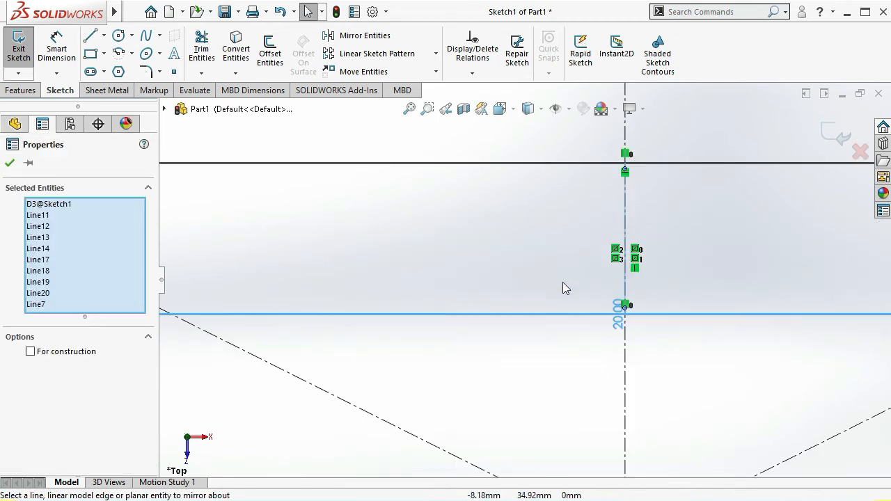
scroll(566, 286, down, 3)
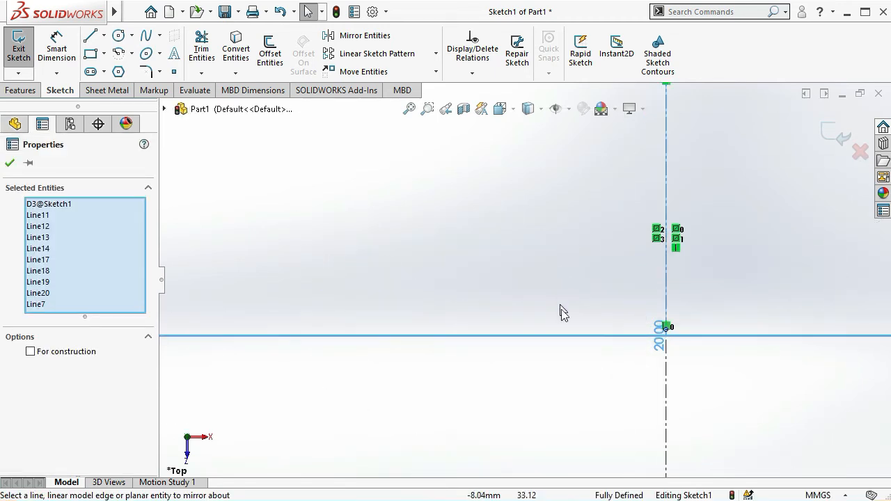
ctrl+click(534, 338)
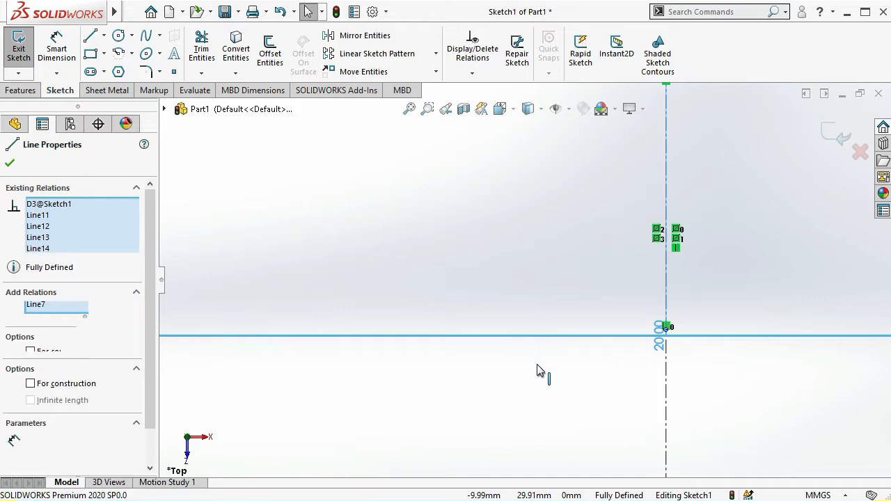
scroll(537, 371, up, 5)
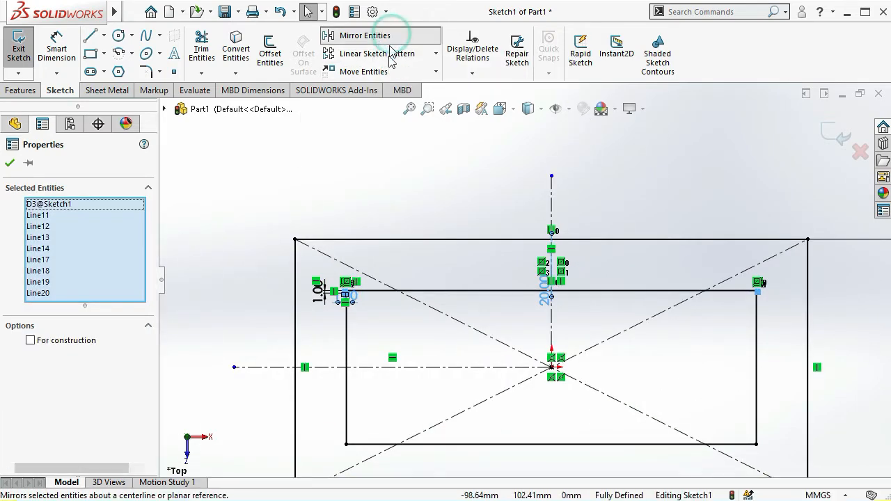
click(362, 36)
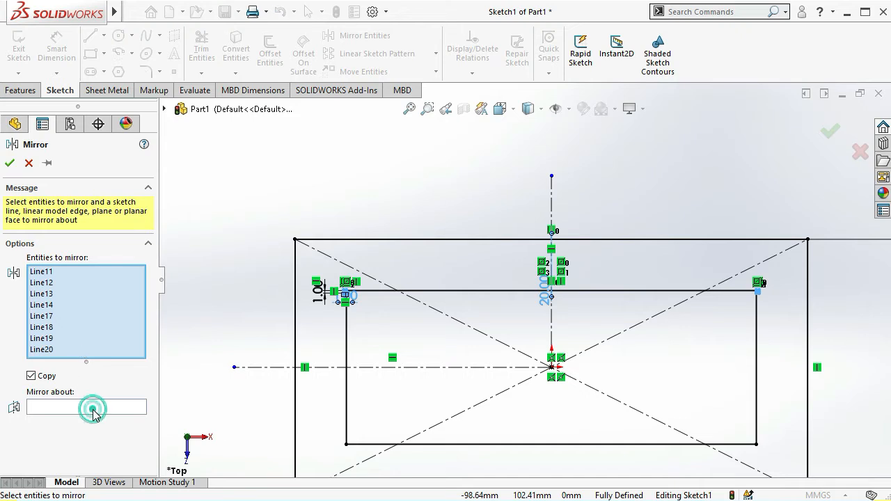
click(82, 408)
click(401, 367)
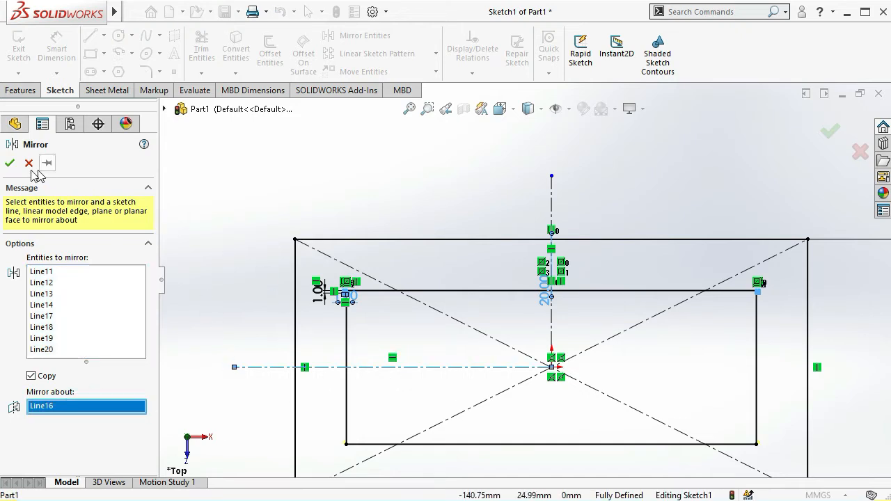
click(9, 163)
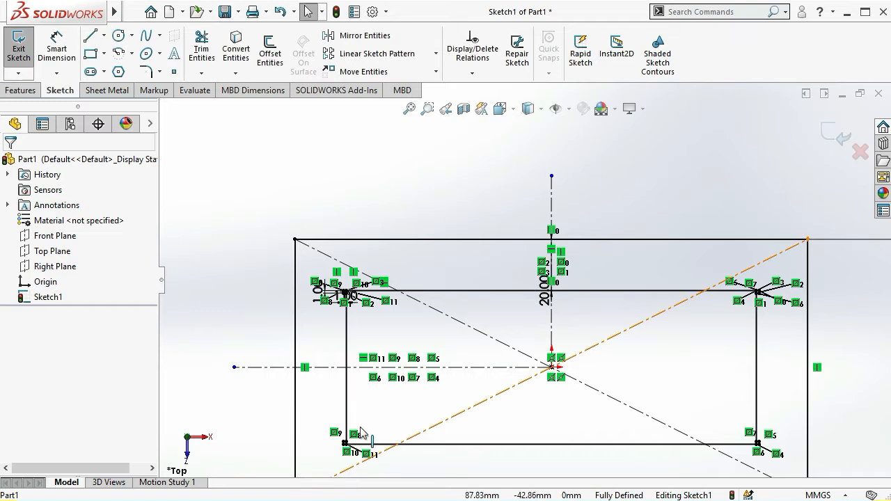
Power-trim the inner rectangle's left side where it borders the lower-left corner square, opening that relief into the cutout
scroll(383, 407, down, 5)
scroll(478, 313, down, 10)
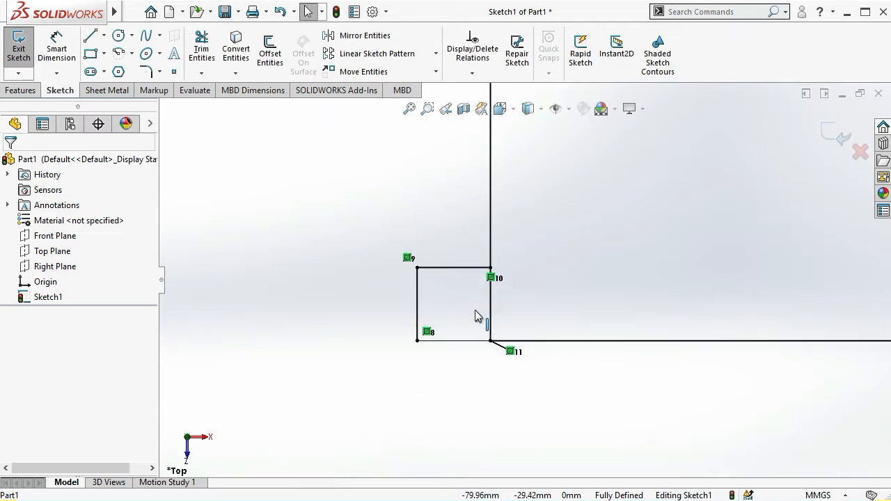
click(200, 50)
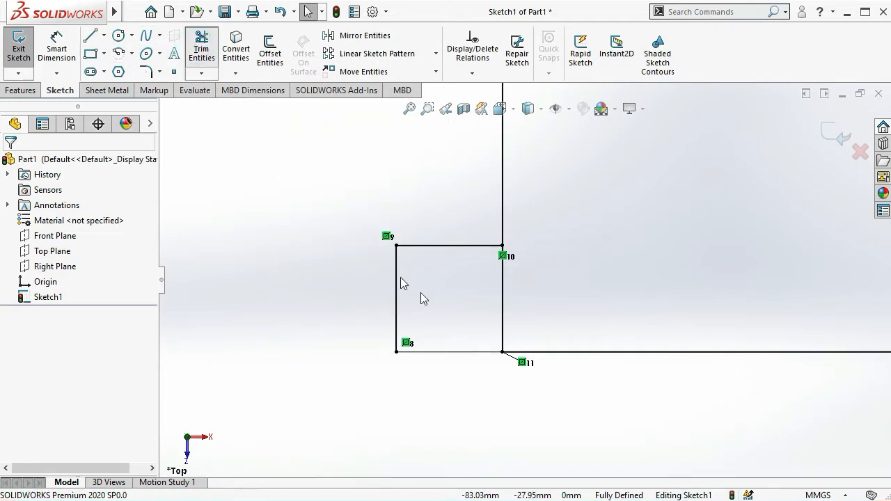
drag(570, 285, 476, 286)
scroll(529, 169, up, 8)
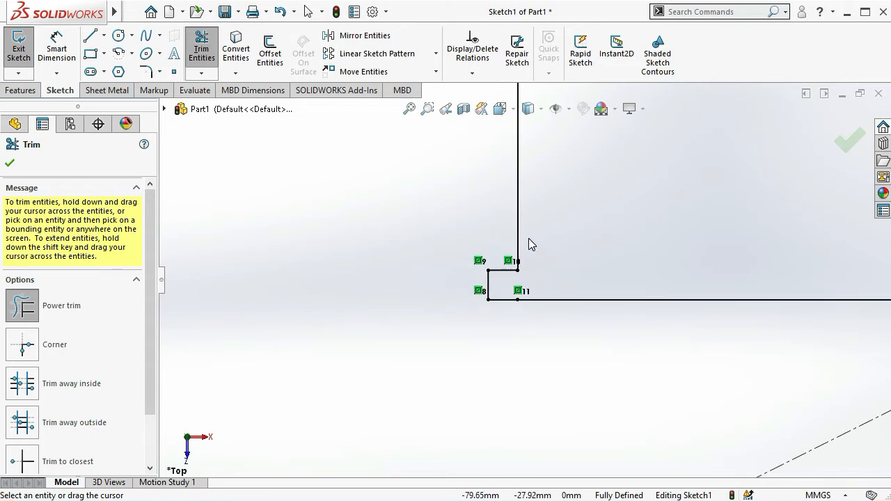
Trim the shared vertical segment at the upper-left corner square so the relief opens into the inner cutout
scroll(530, 173, down, 10)
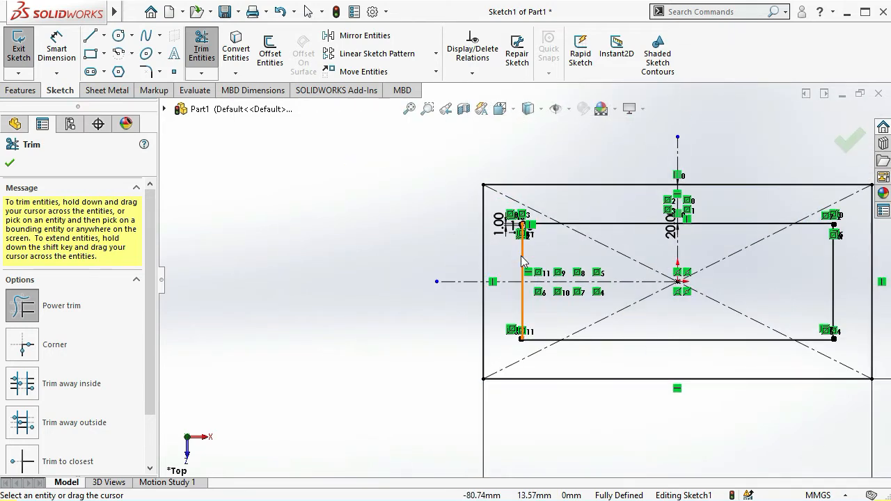
scroll(538, 190, down, 8)
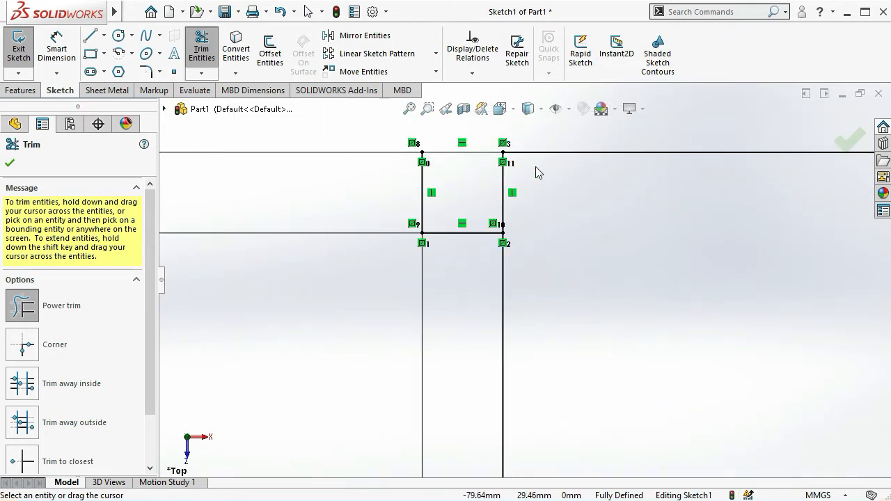
click(527, 267)
drag(489, 302, 394, 337)
scroll(540, 350, up, 15)
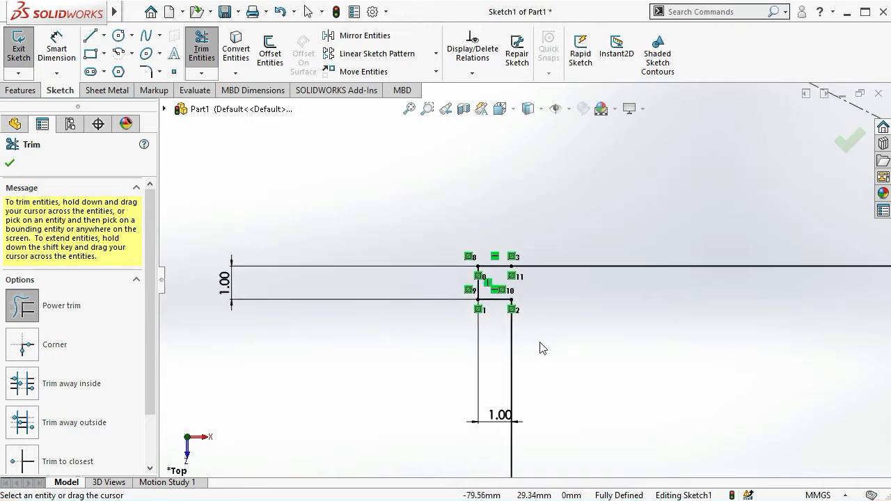
Trim the shared vertical segment at the inner rectangle's upper-right corner square to open that relief
scroll(569, 335, up, 8)
scroll(609, 260, down, 6)
scroll(610, 256, down, 6)
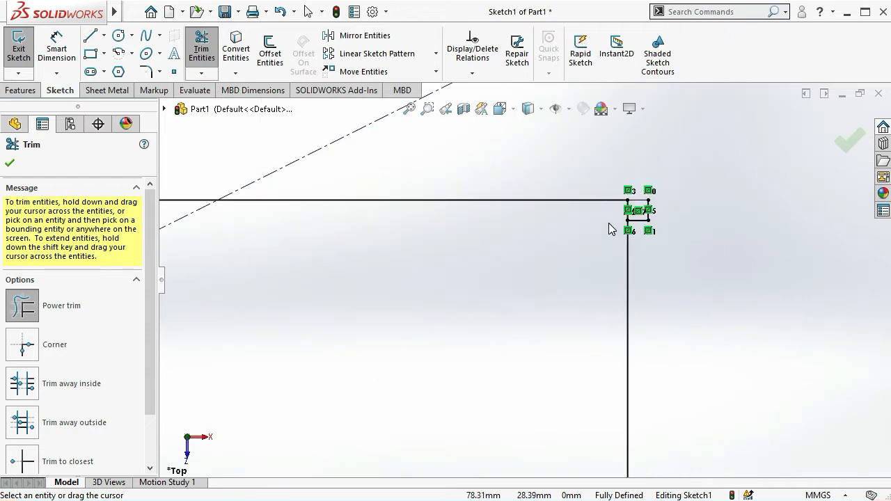
drag(563, 214, 644, 216)
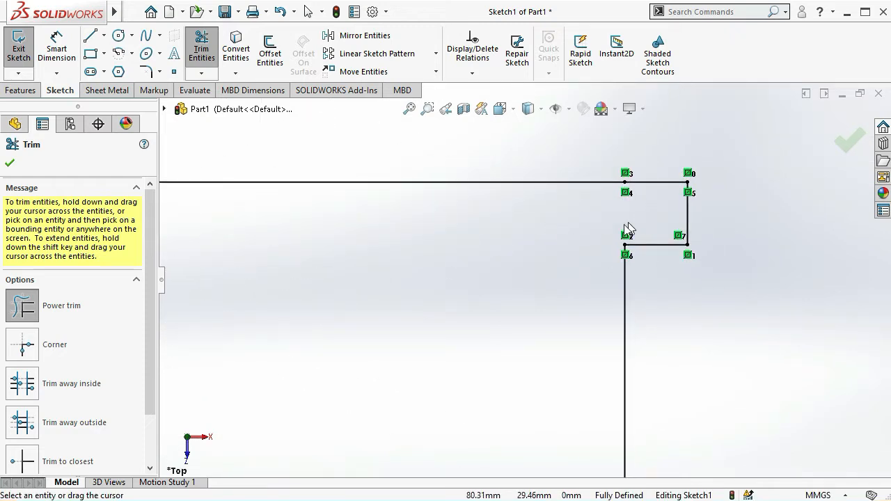
scroll(553, 309, up, 8)
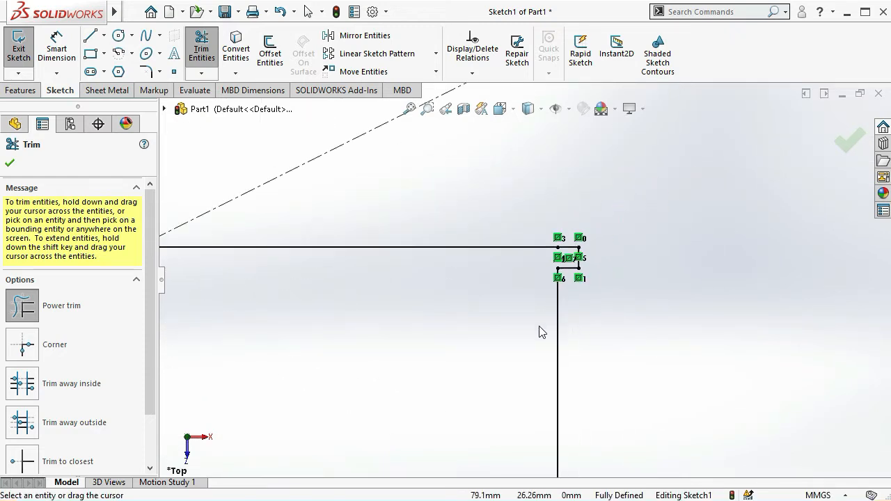
Trim the shared vertical segment at the lower-right corner square and finish trimming
scroll(527, 448, down, 6)
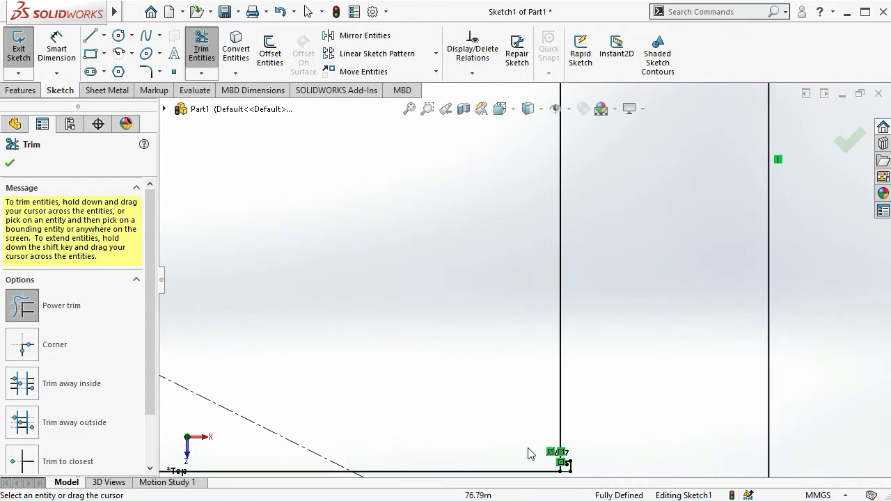
scroll(543, 447, down, 2)
mouse_move(578, 424)
mouse_down()
mouse_move(565, 414)
mouse_move(636, 425)
mouse_up()
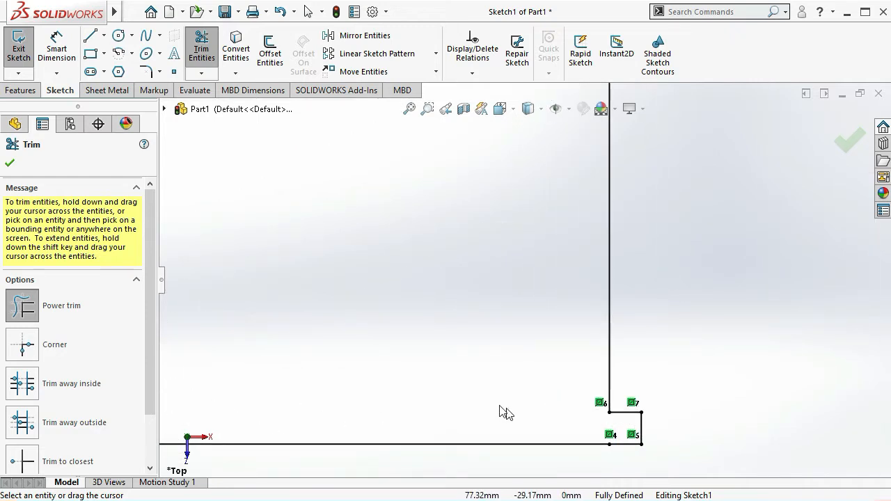
key(Escape)
Exit the sketch and create a 2 mm thick base flange from the frame profile with K-factor 0.5 and rectangular auto relief
scroll(543, 292, up, 1)
scroll(575, 282, up, 2)
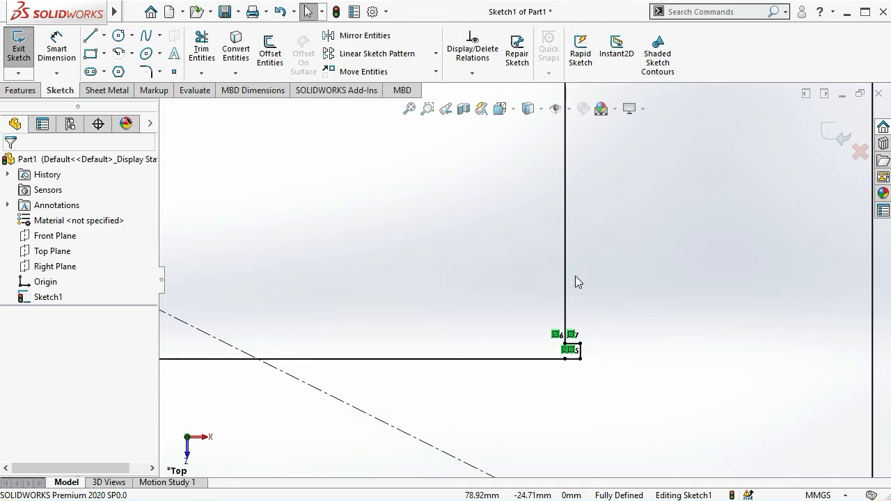
scroll(576, 276, up, 4)
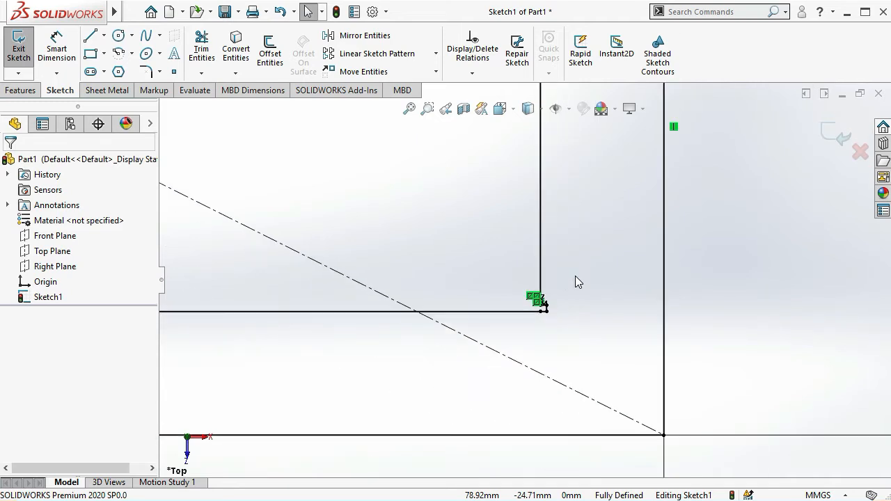
scroll(547, 267, up, 1)
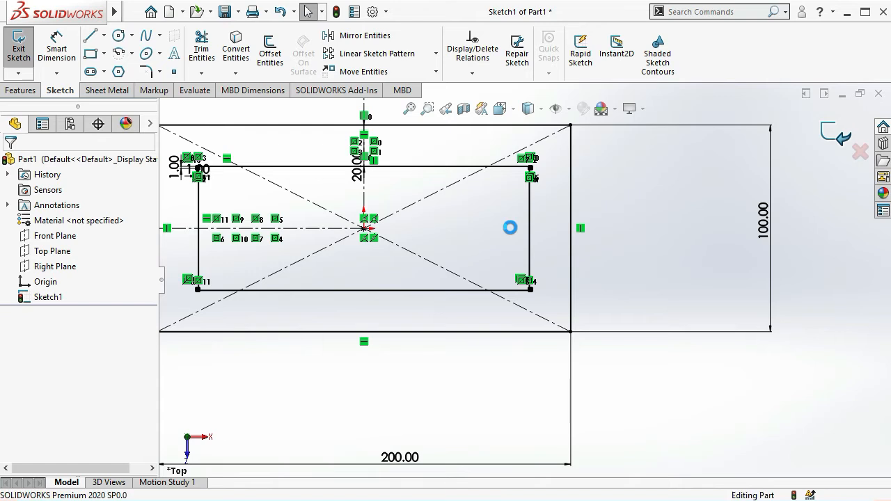
scroll(411, 241, up, 4)
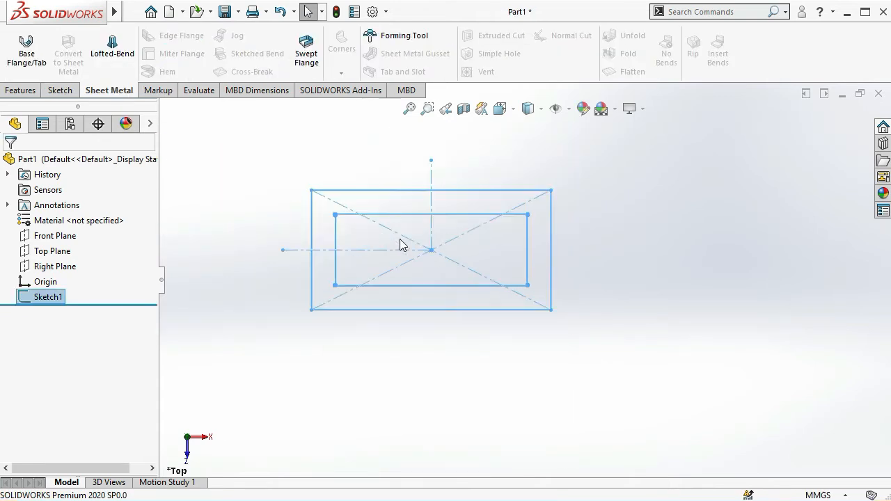
click(27, 49)
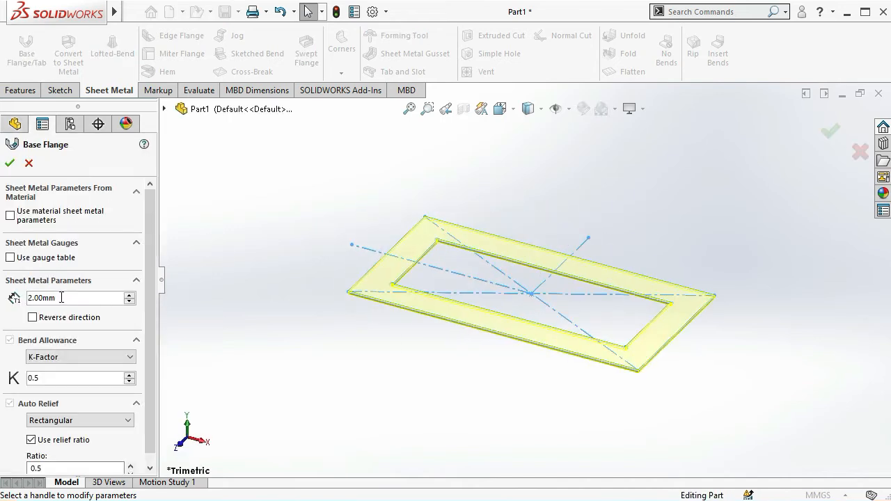
click(10, 165)
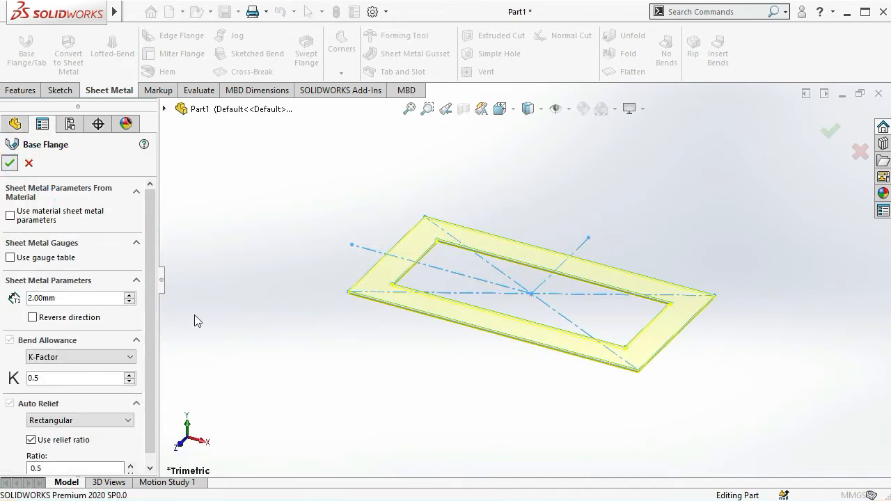
click(323, 353)
Add a 20 mm long edge flange bent upward at 90 degrees along the cutout's left short edge
scroll(390, 282, down, 3)
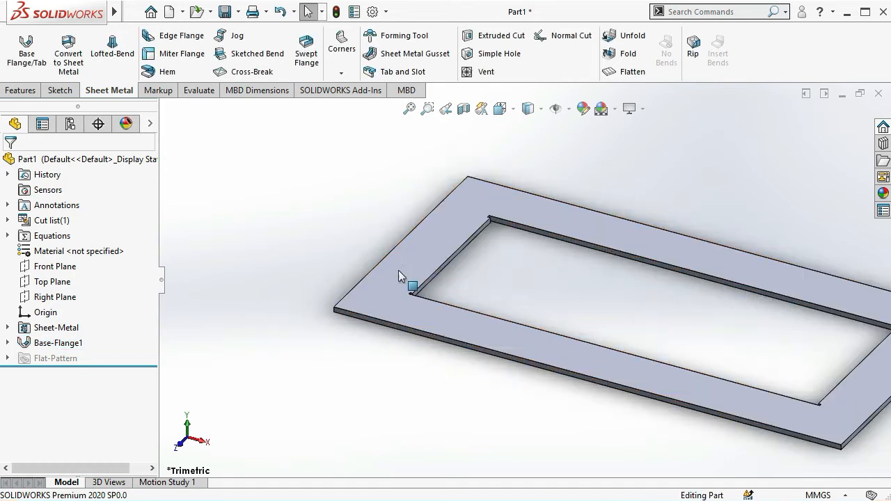
click(177, 35)
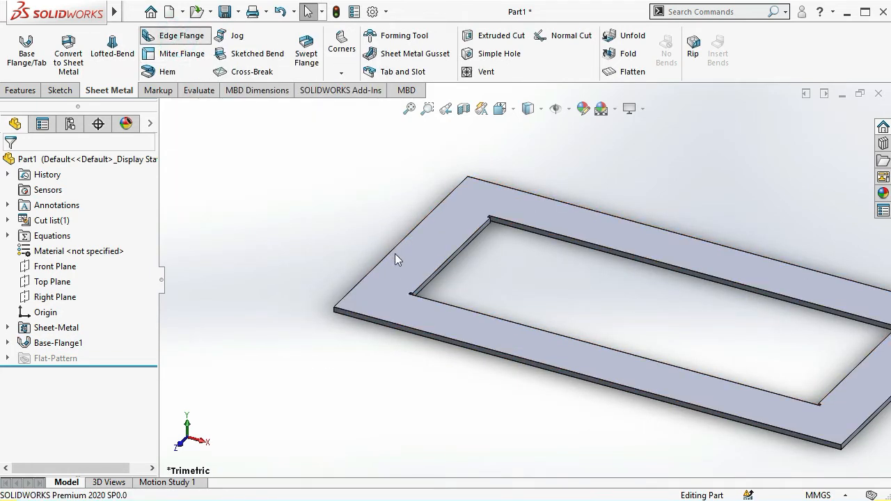
click(437, 271)
click(444, 218)
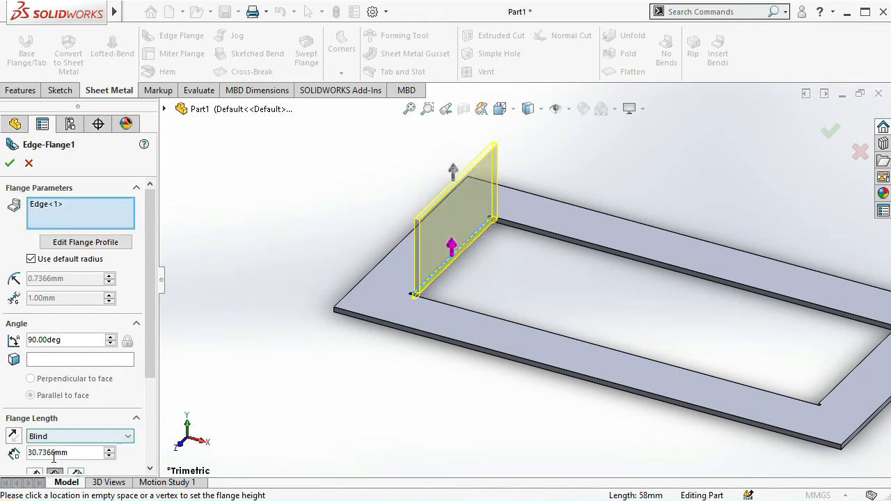
drag(153, 283, 155, 338)
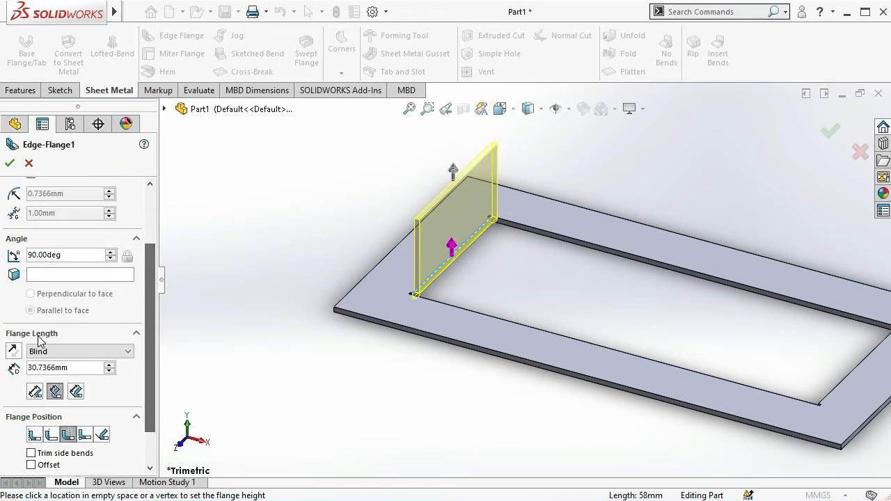
drag(72, 370, 14, 376)
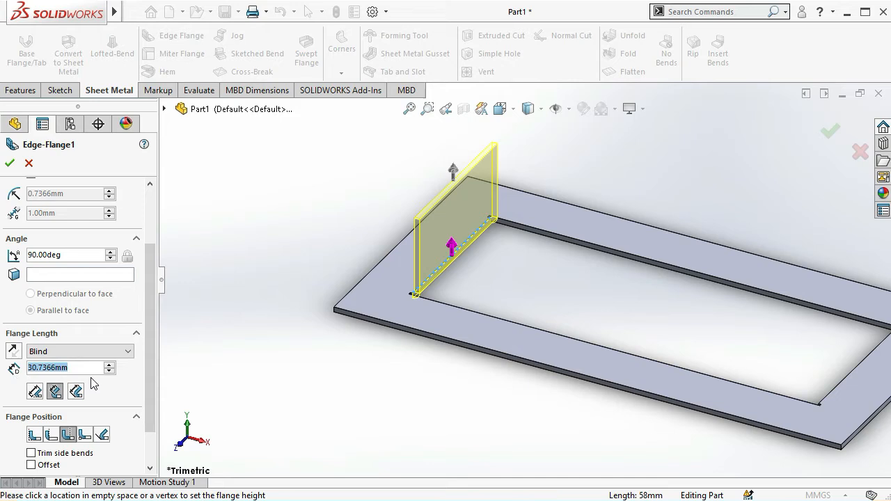
text(20)
key(Return)
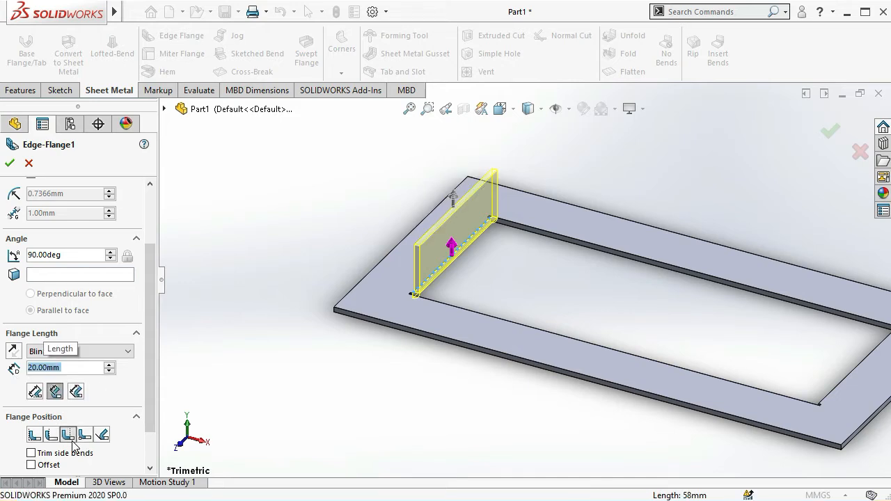
click(10, 165)
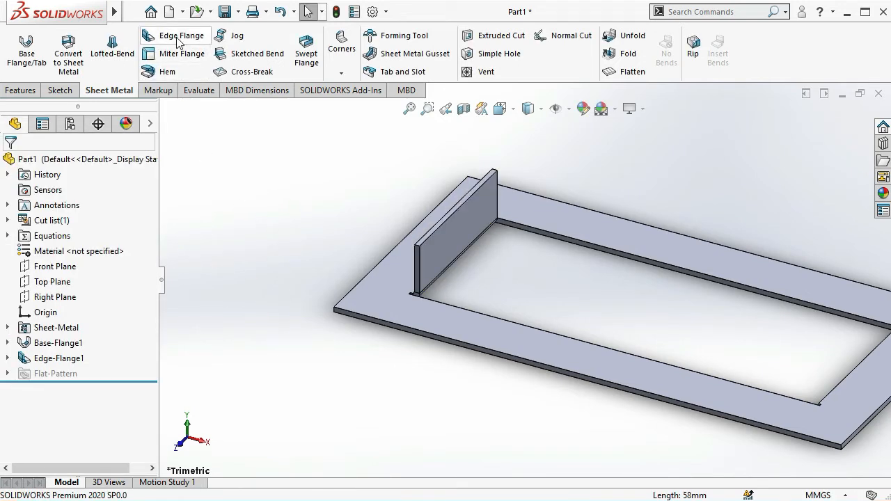
Place a 90-degree edge flange about 38 mm long on the upright flange's upper outer edge, pointing toward the frame's outer short side
key(Return)
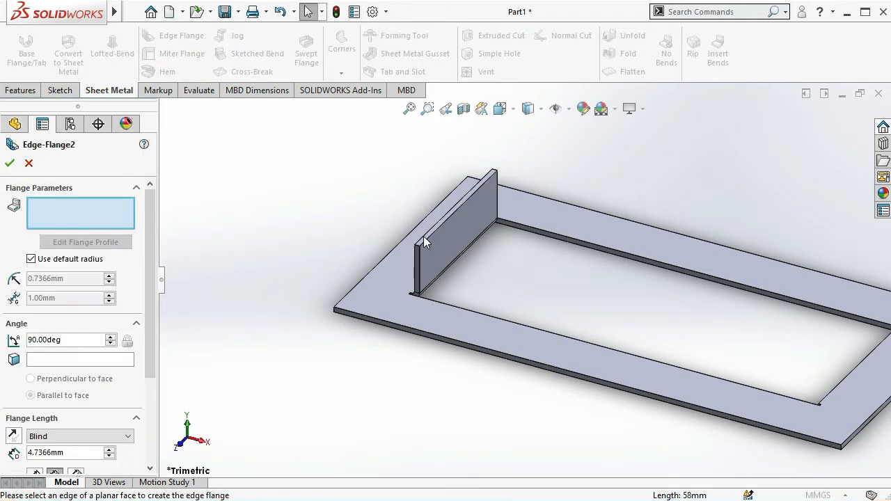
click(425, 242)
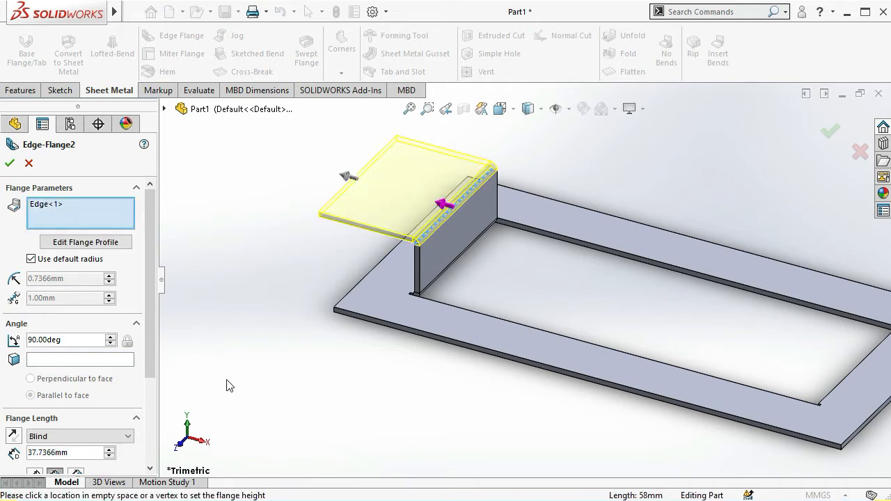
click(279, 283)
Set the second edge flange's length to 20 mm, checking it against the frame from the top view, and finish the flange
key(space)
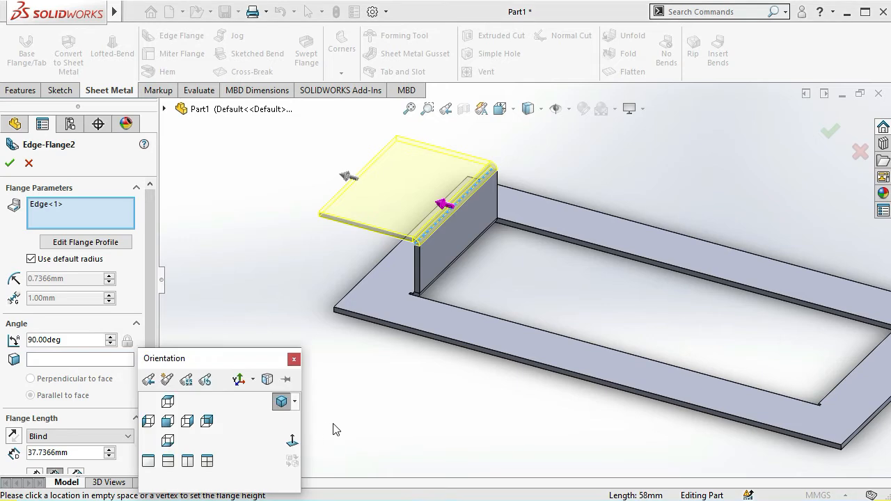
click(168, 402)
scroll(351, 362, down, 3)
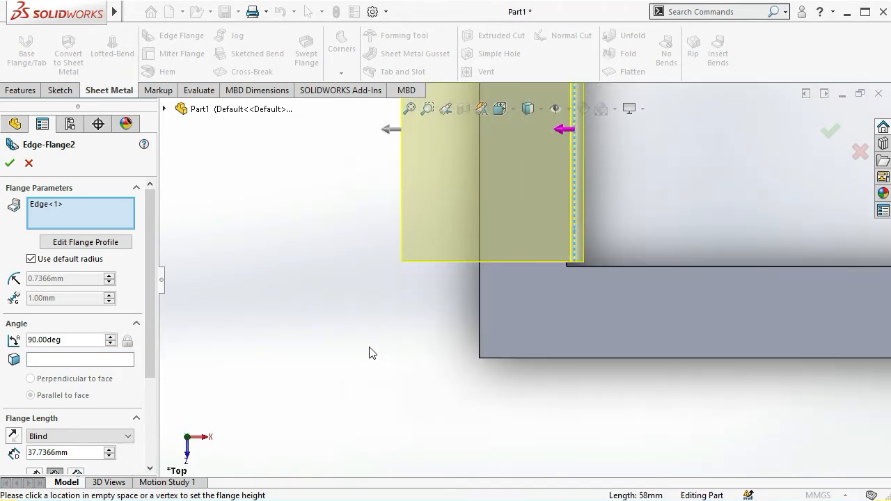
scroll(568, 193, up, 2)
scroll(567, 193, down, 3)
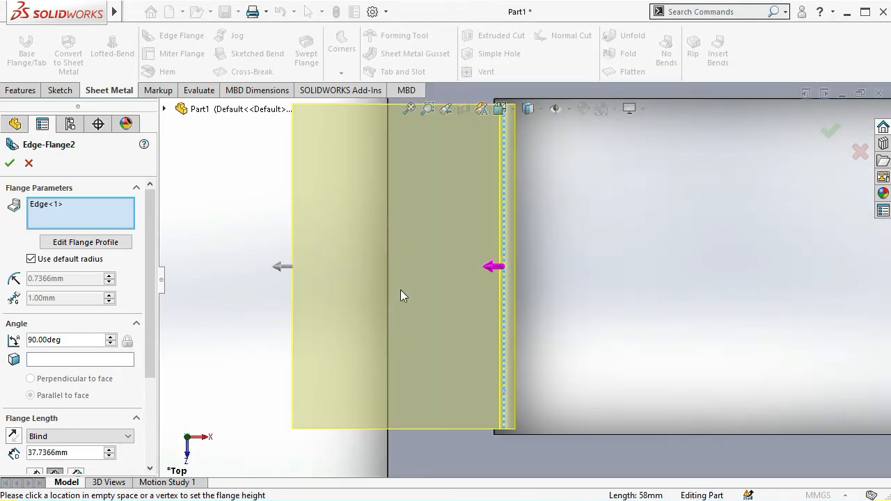
drag(281, 266, 335, 273)
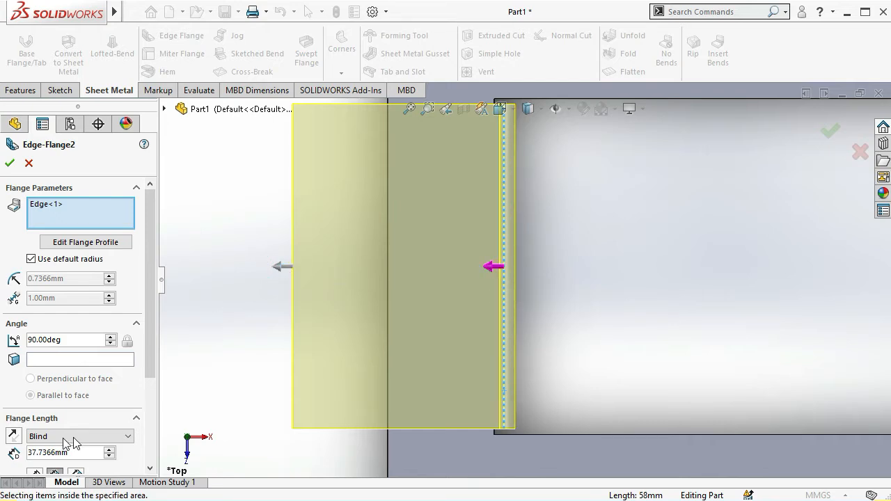
drag(75, 451, 23, 453)
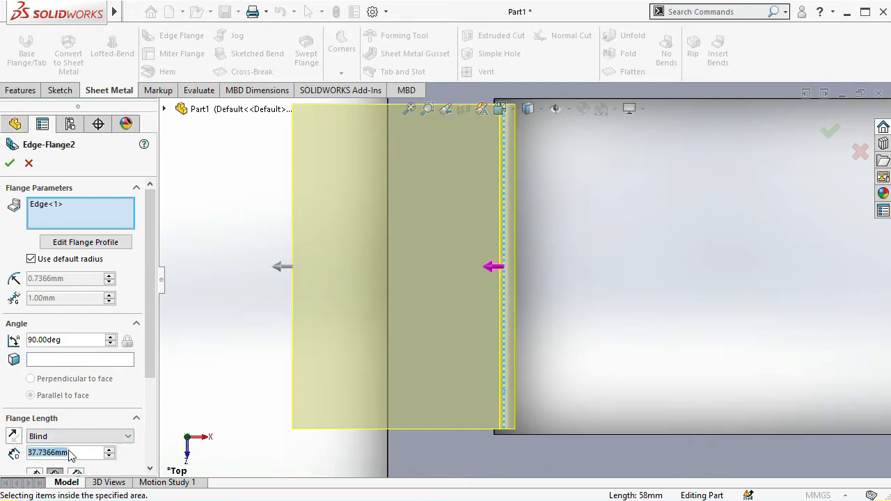
text(25)
key(Return)
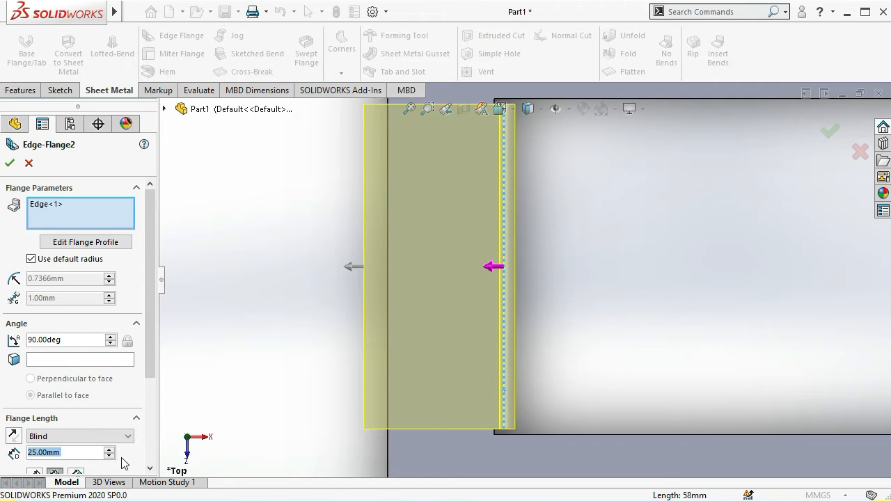
text(20)
key(Return)
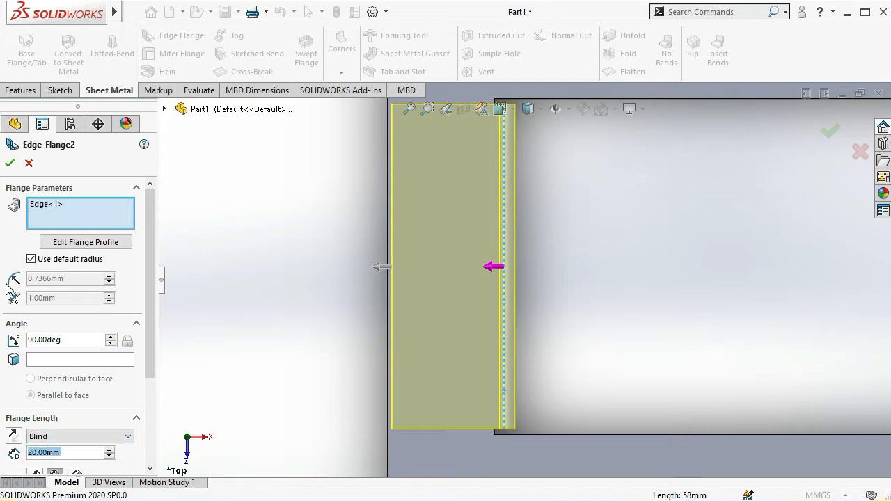
click(10, 168)
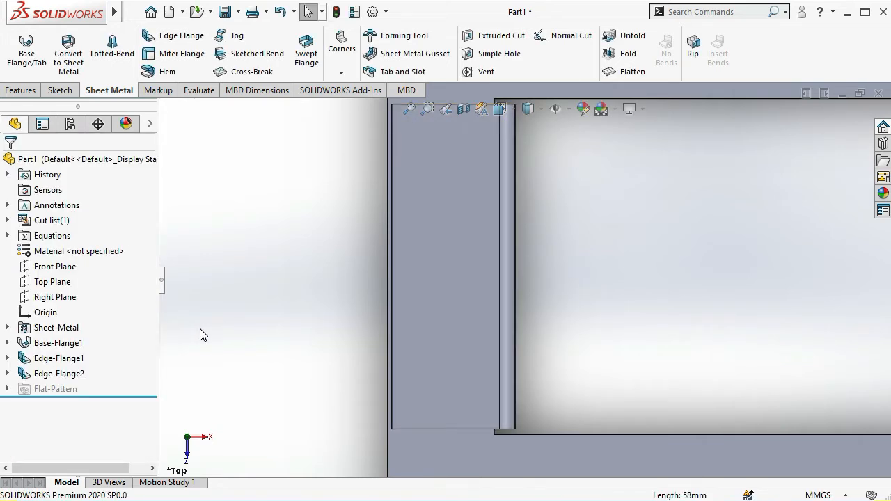
Edit the upright edge flange to use a custom 2 mm bend radius instead of the default
click(10, 358)
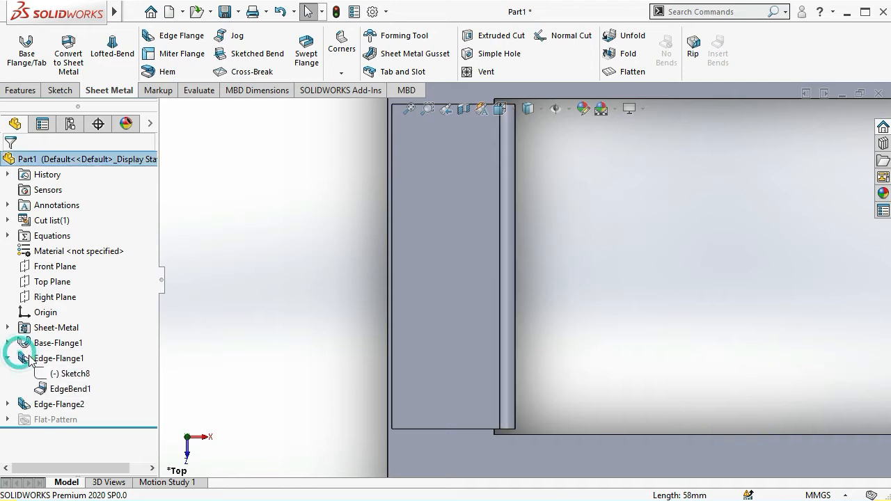
click(60, 359)
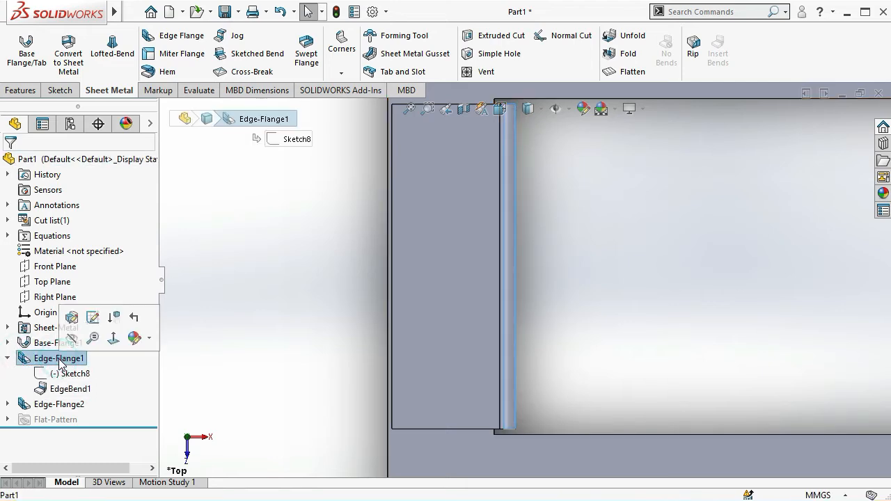
click(72, 315)
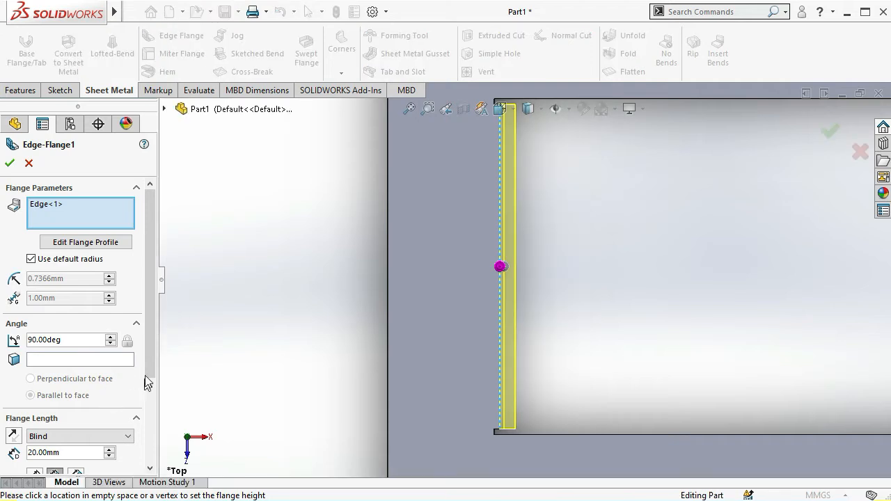
click(30, 258)
drag(67, 277, 8, 279)
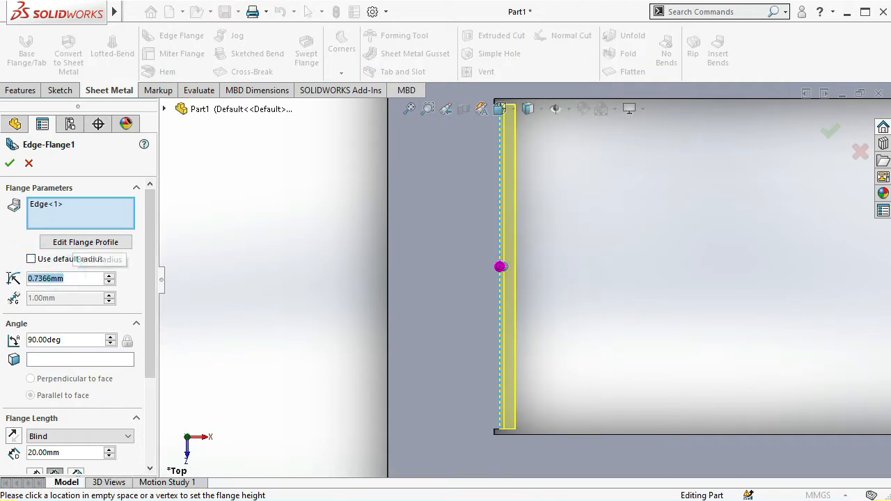
text(1)
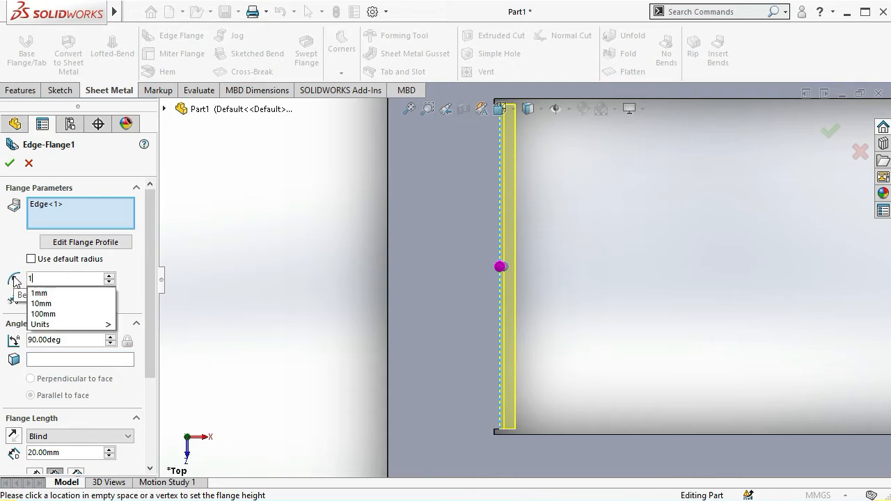
key(BackSpace)
text(2)
key(Return)
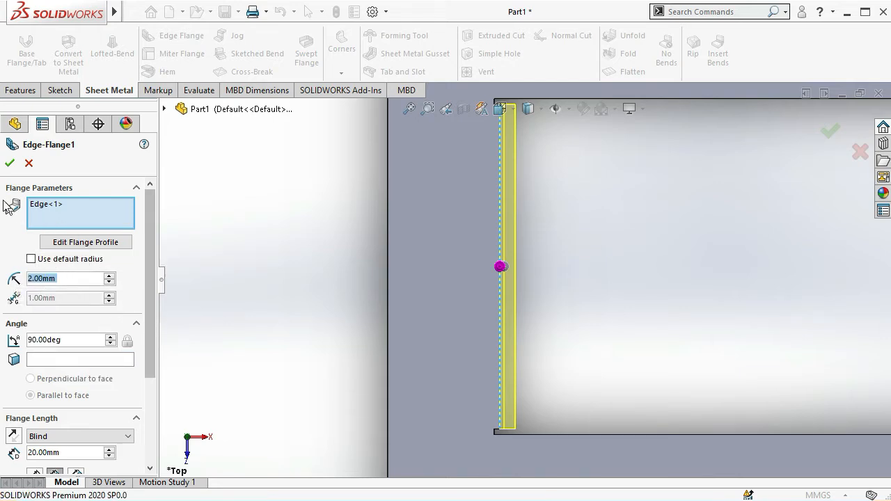
click(10, 163)
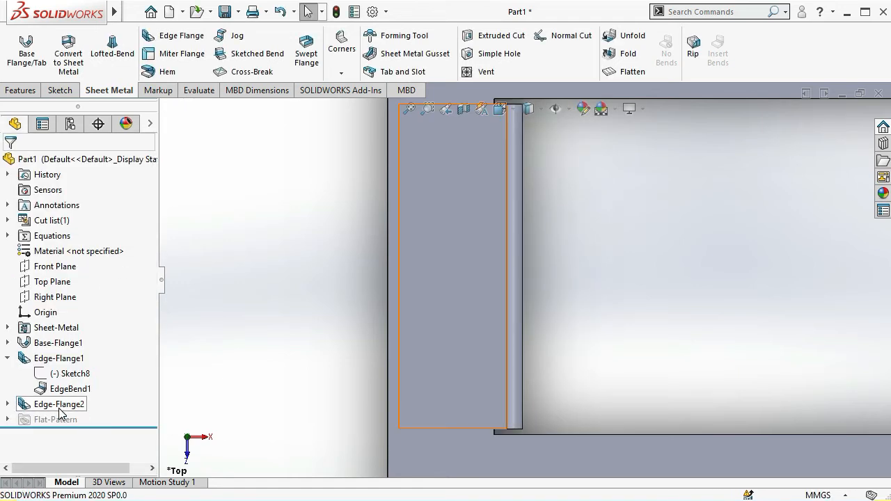
Edit the second, outward-pointing edge flange to use a custom 2 mm bend radius as well
click(60, 404)
click(72, 367)
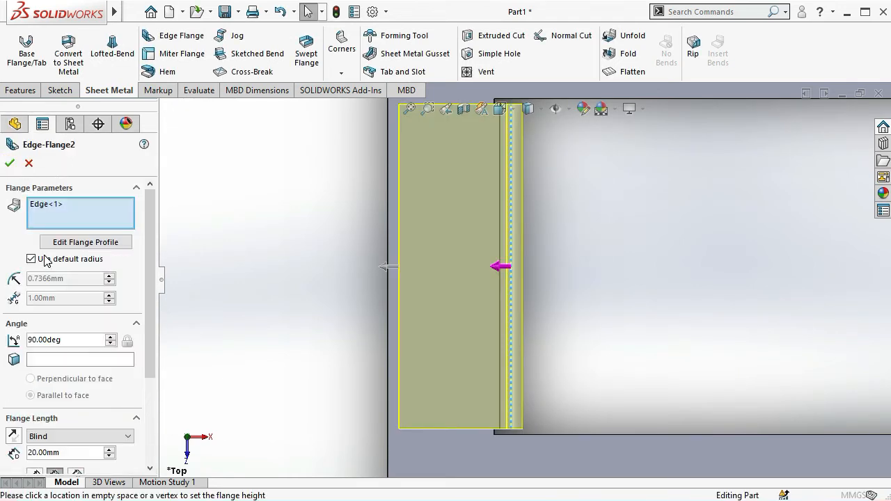
click(31, 259)
drag(69, 278, 9, 274)
text(2)
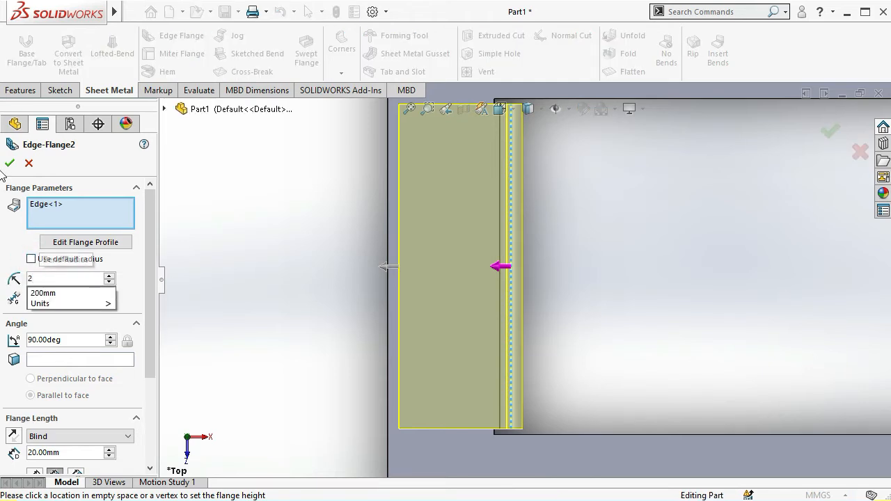
key(Return)
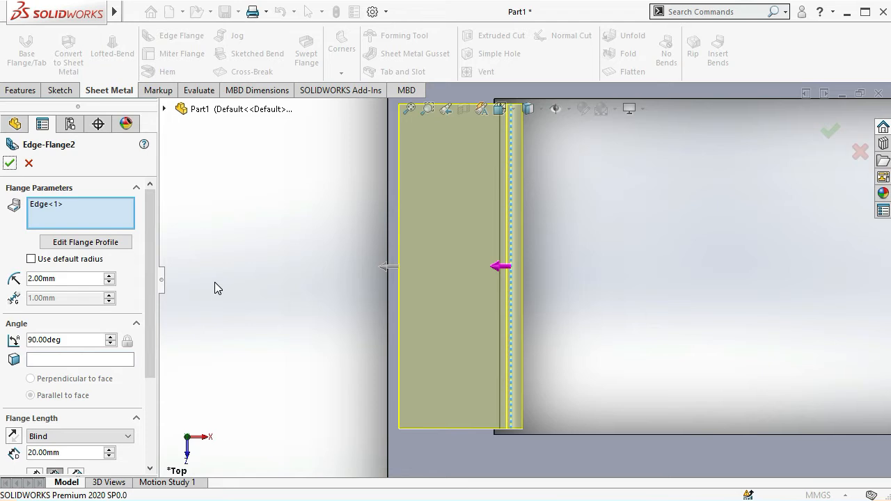
click(11, 164)
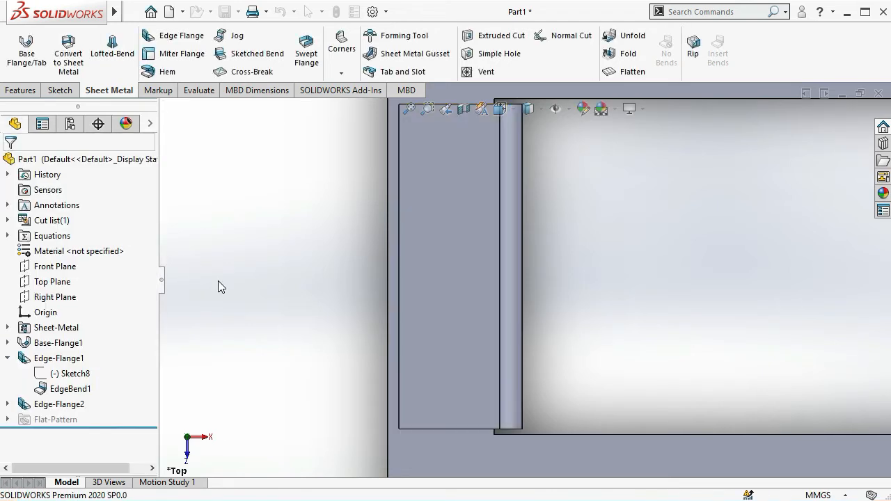
middle_drag(321, 335, 322, 237)
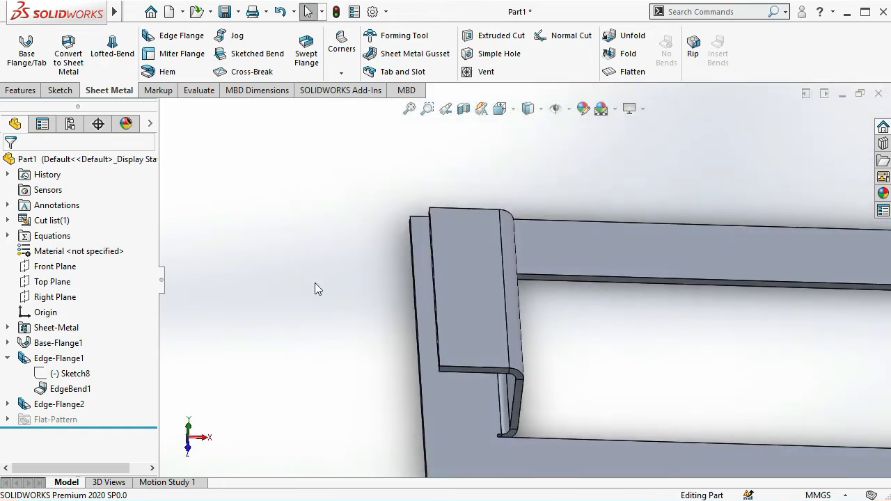
click(182, 34)
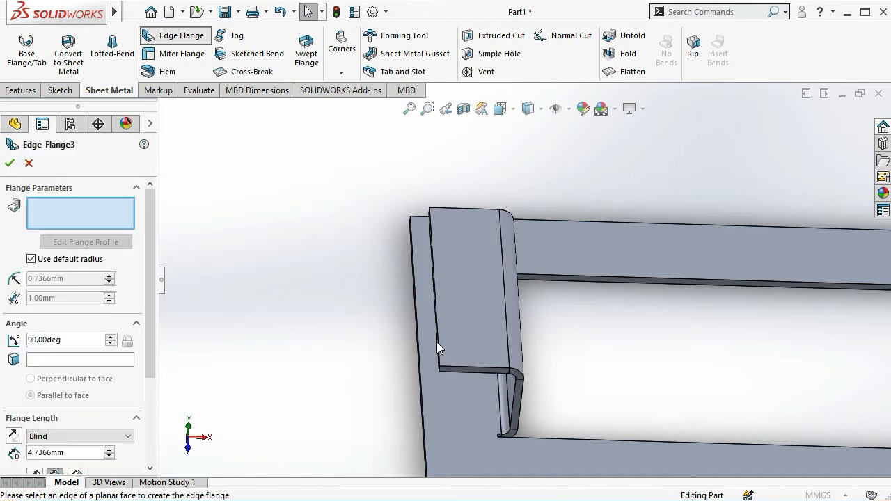
scroll(436, 342, down, 3)
middle_drag(446, 303, 468, 293)
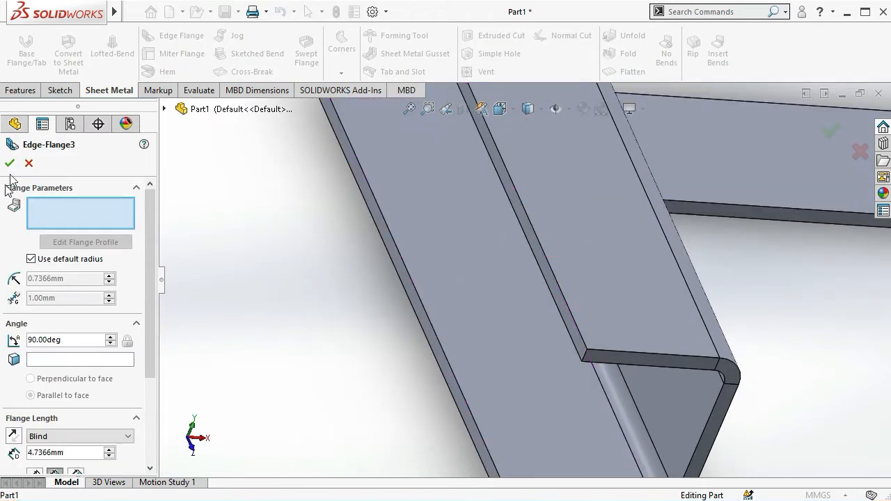
click(31, 164)
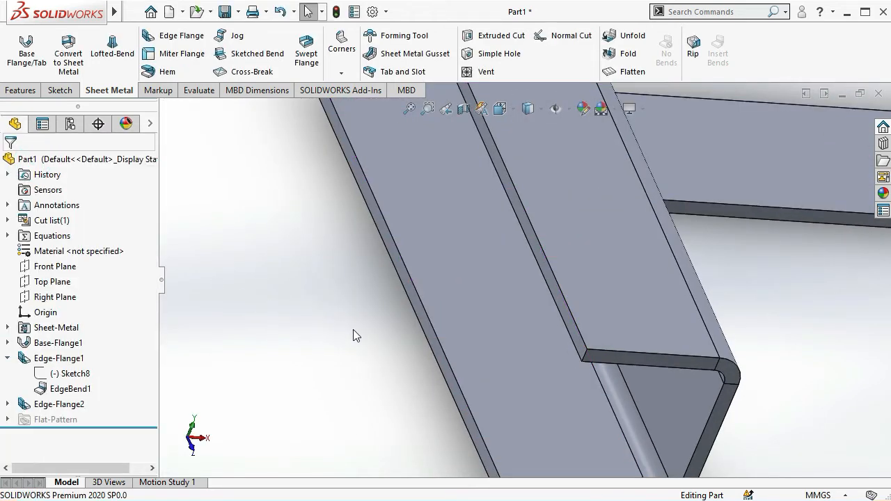
Sketch a rectangle about 13 mm wide across the full 2 mm thickness on the narrow side face of the frame's flanged short end
click(409, 286)
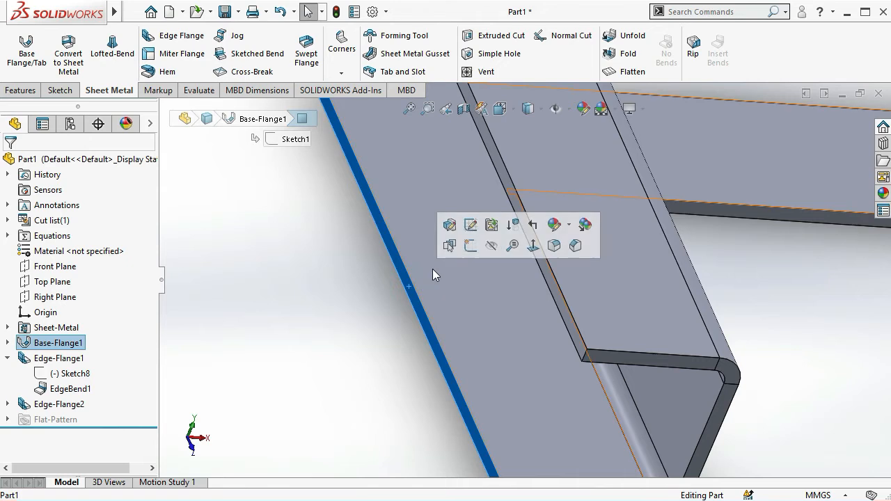
click(471, 246)
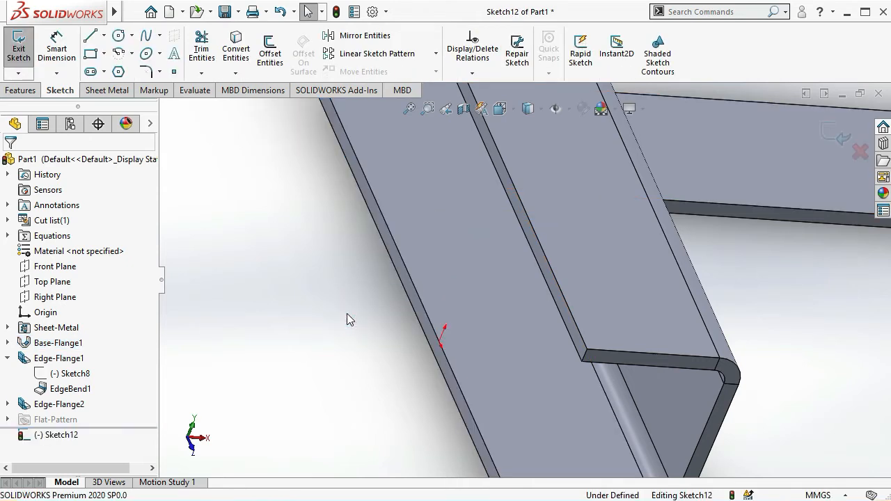
key(space)
click(506, 408)
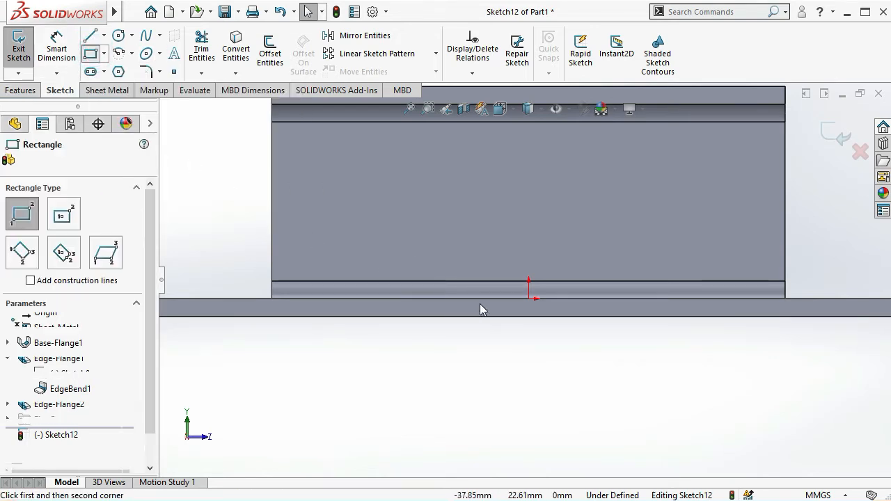
click(478, 299)
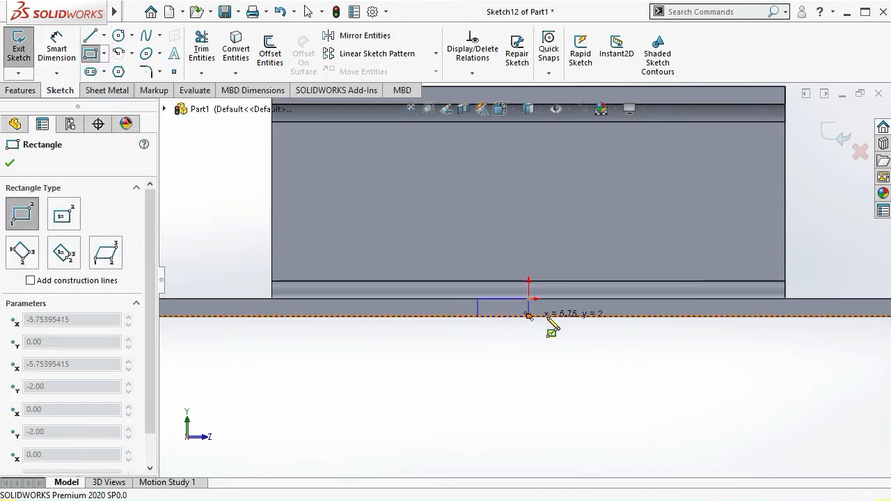
click(595, 317)
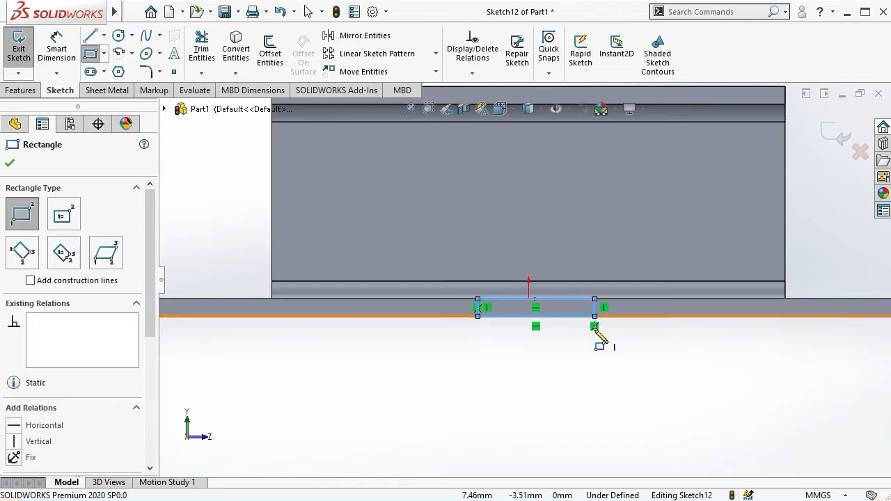
key(Escape)
scroll(596, 349, down, 3)
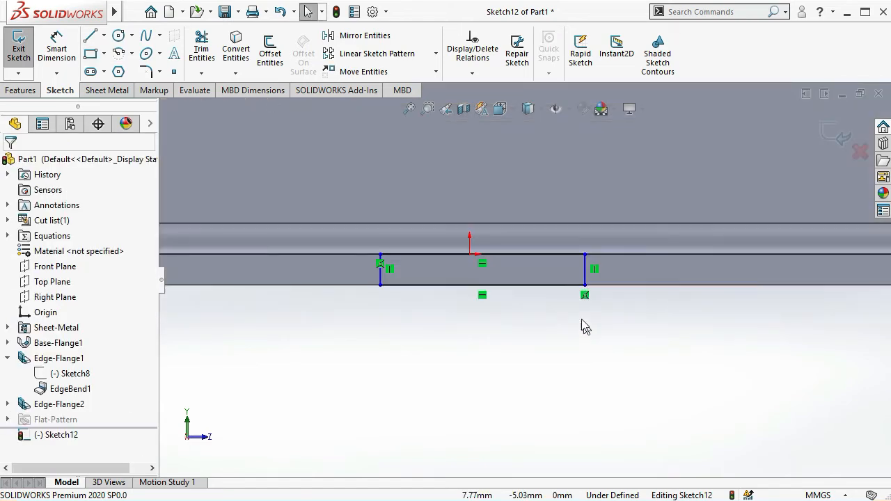
Dimension the rectangle's lower horizontal edge and set its width to 10 mm
click(56, 48)
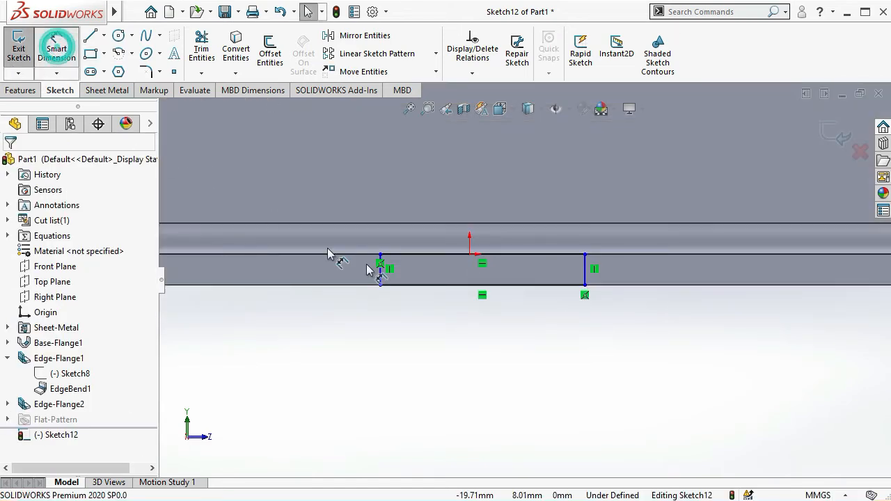
click(481, 293)
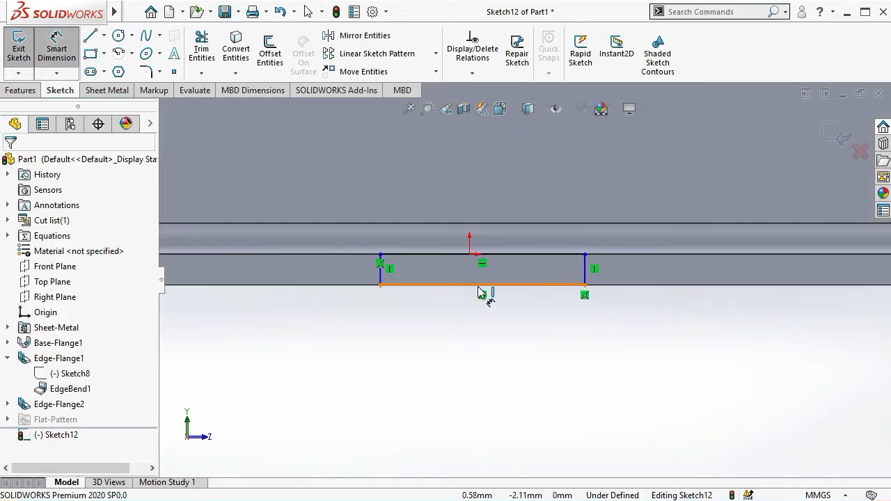
click(482, 353)
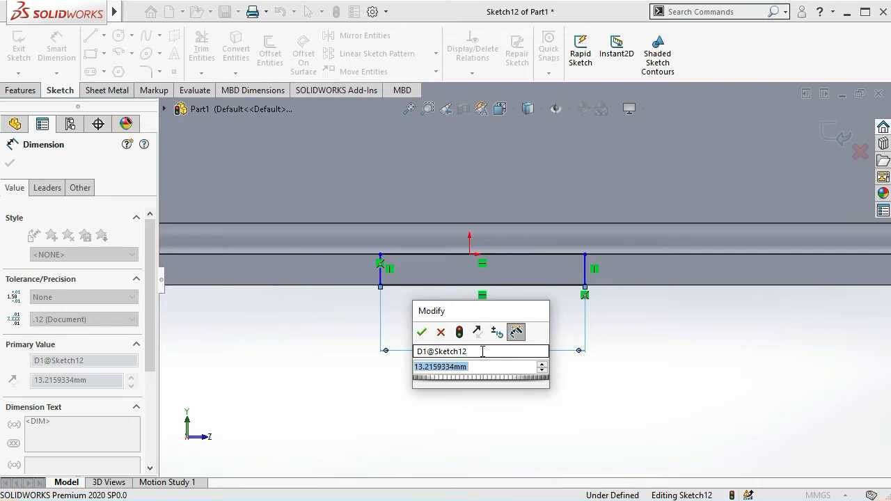
text(10)
key(Return)
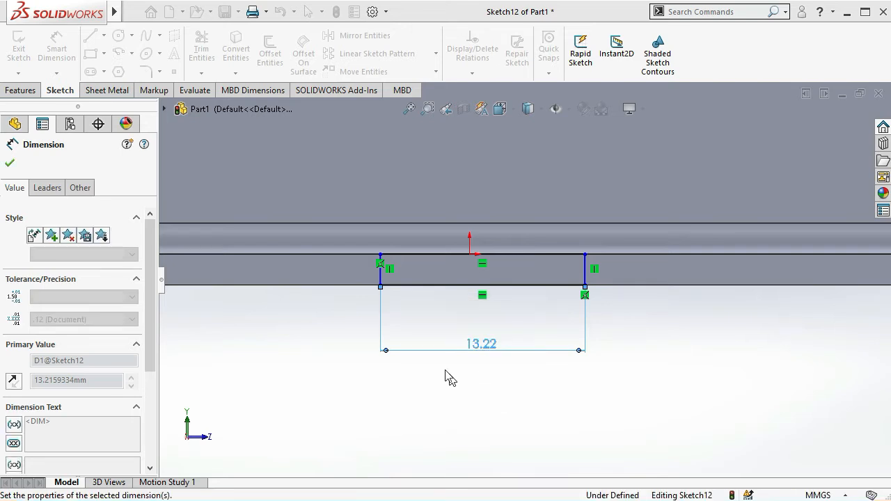
Dimension the rectangle's vertical side edge 7.5 mm from the origin to centre the profile on the frame's end face
click(470, 255)
click(382, 277)
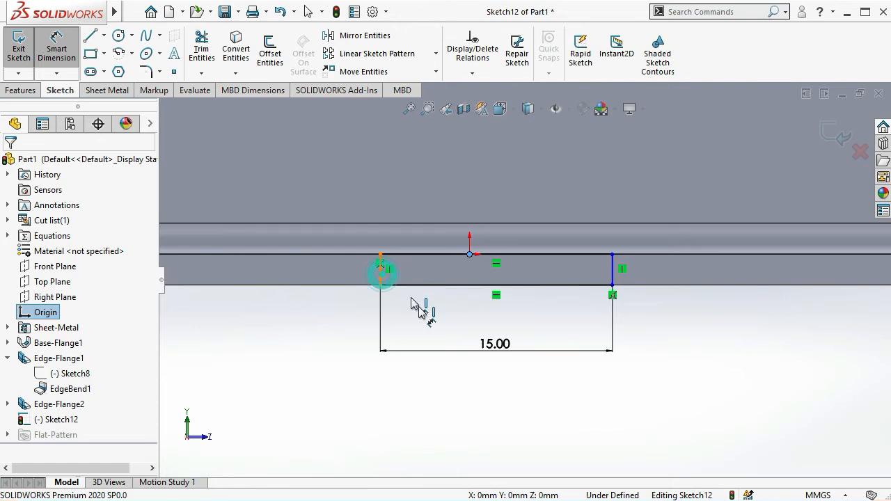
click(434, 328)
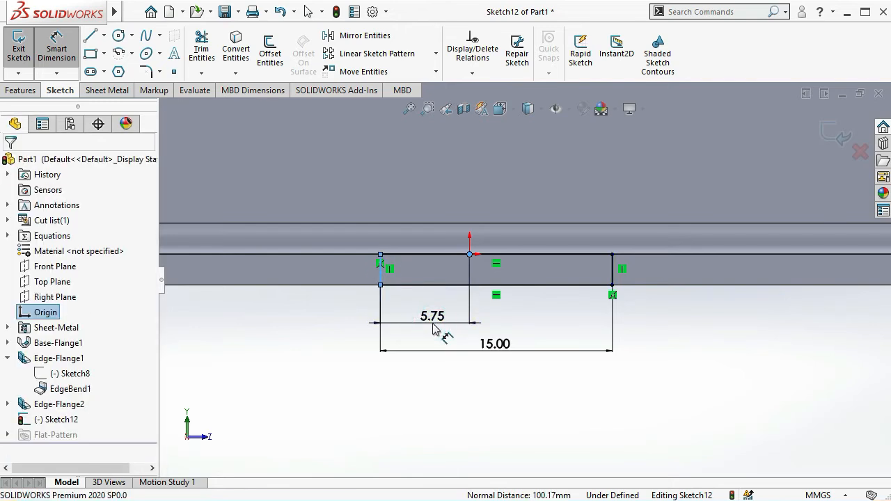
text(7.5)
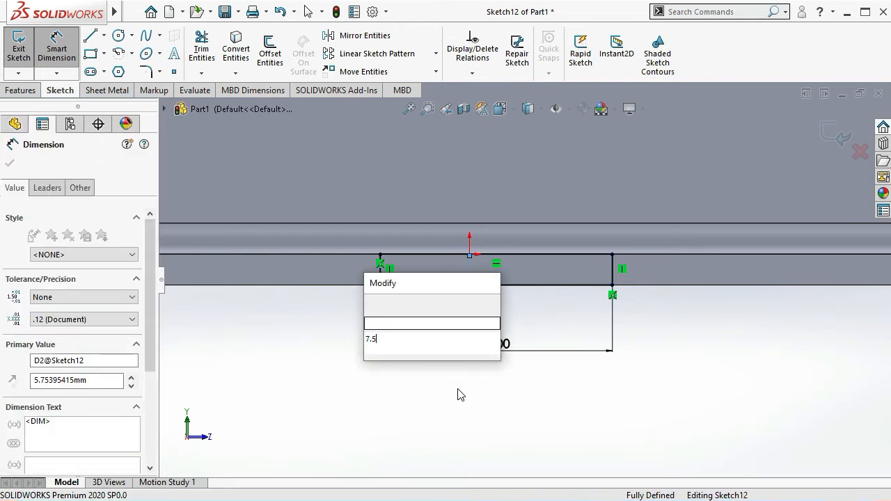
key(Return)
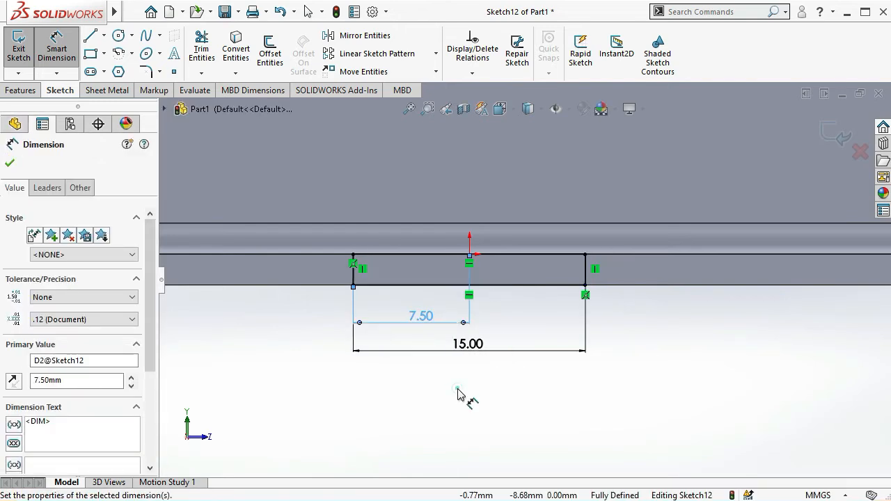
key(Escape)
key(Escape)
Extrude the rectangle 10 mm outward from the frame's short end as a Blind boss merged with the part
scroll(434, 382, up, 4)
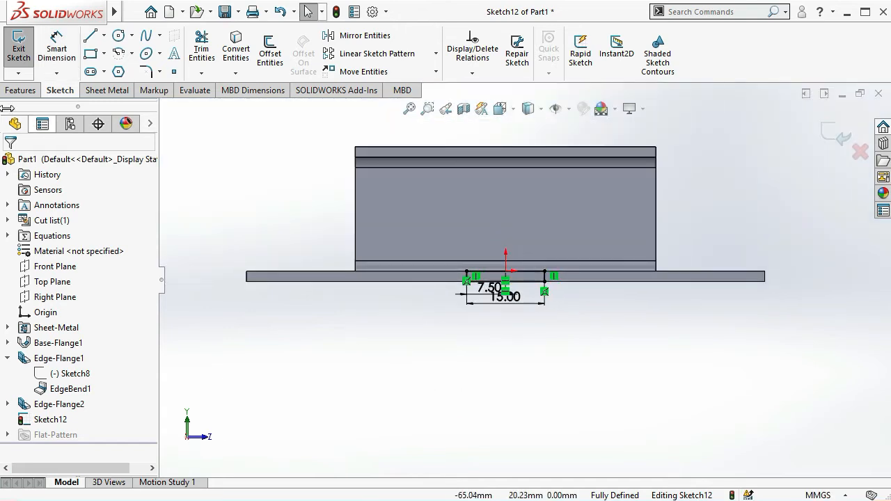
click(20, 90)
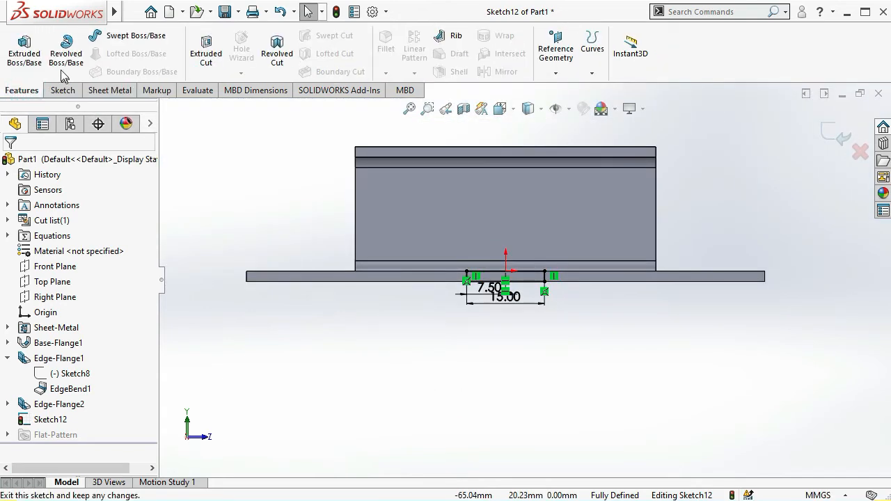
click(25, 50)
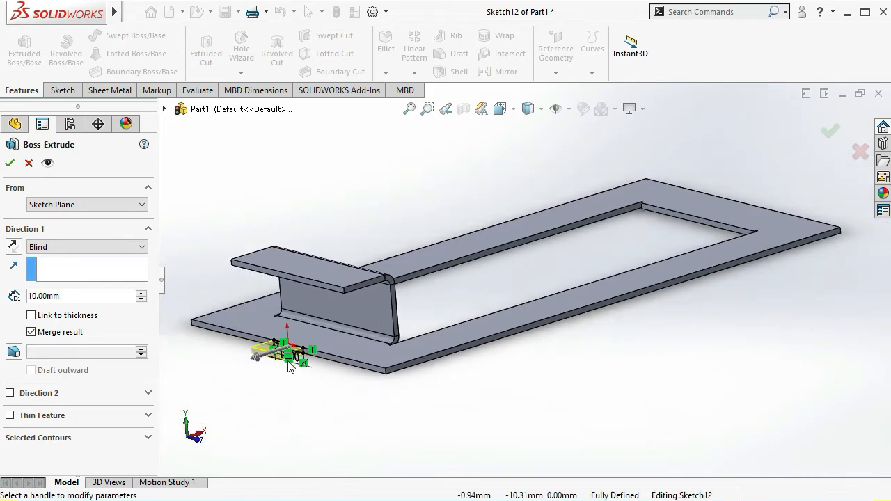
scroll(289, 360, down, 3)
middle_drag(292, 367, 265, 398)
scroll(247, 373, up, 3)
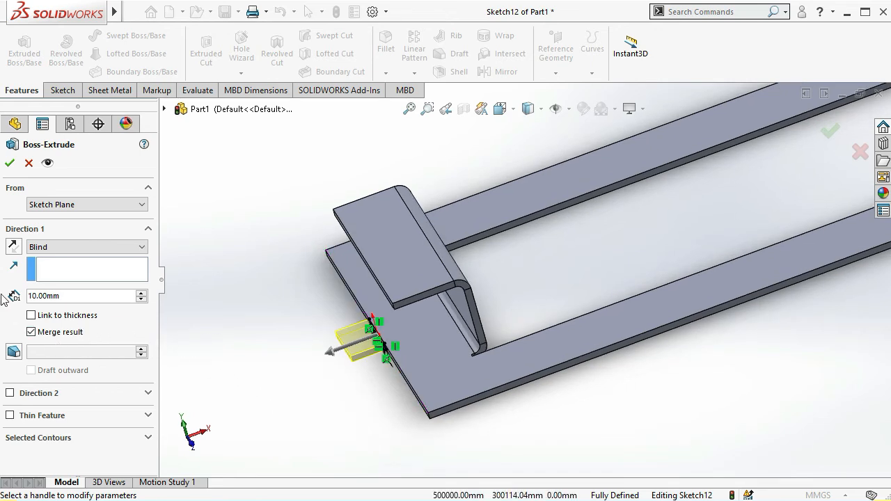
click(9, 162)
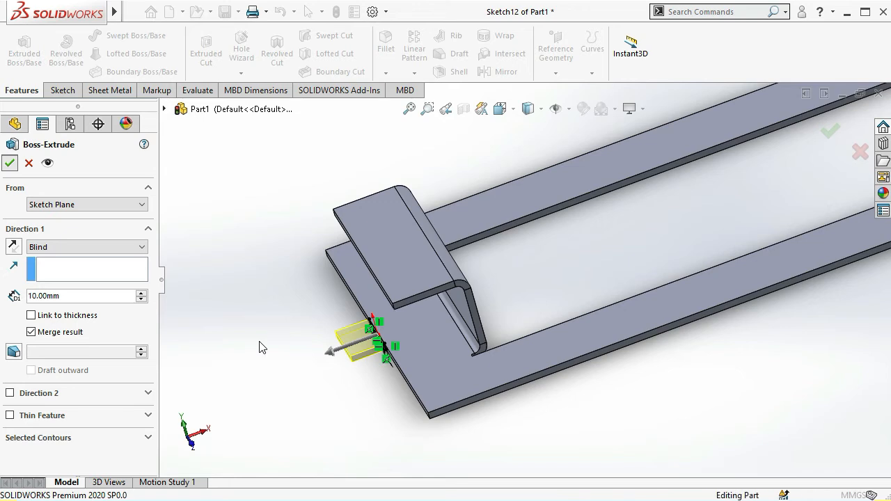
click(259, 342)
scroll(374, 363, up, 4)
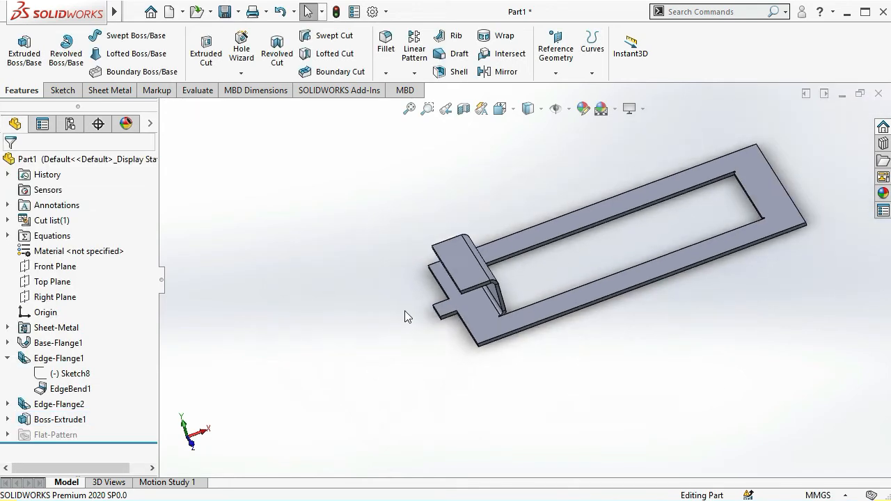
Flatten the sheet metal part to inspect its flat pattern, and return it to the folded state
click(112, 90)
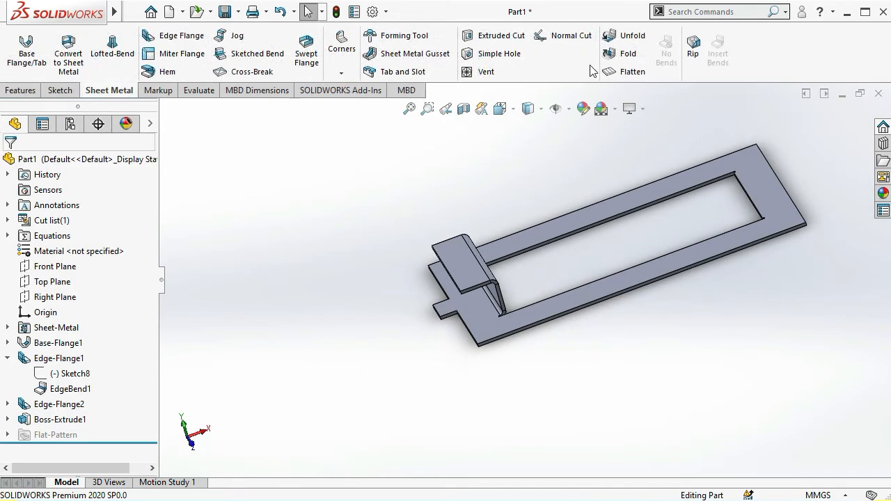
click(629, 71)
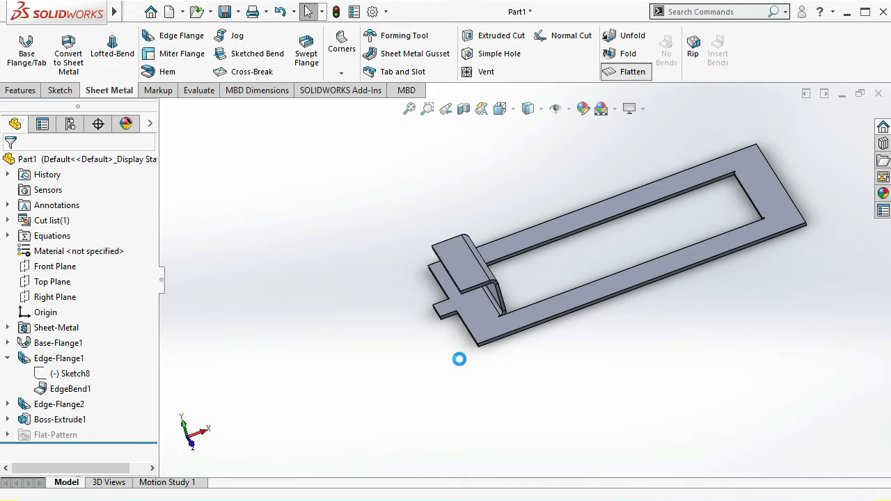
middle_drag(467, 404, 466, 434)
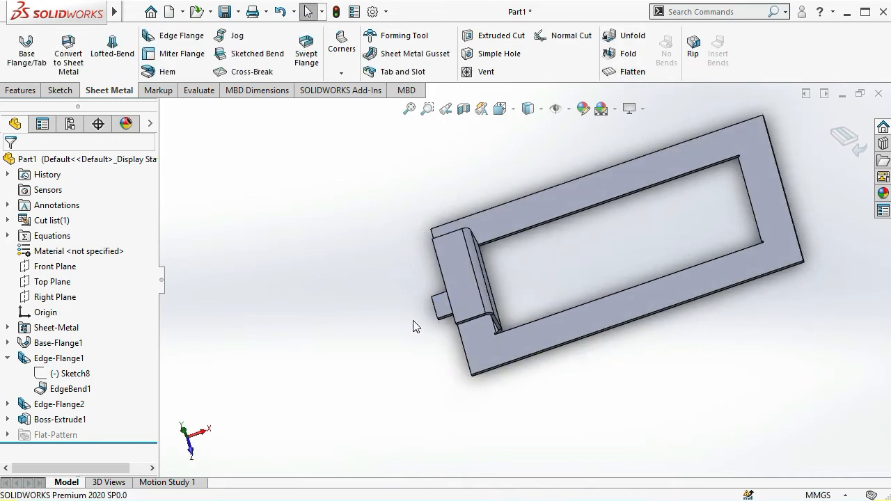
Start an edge flange along the free outer edge of the upper flange, folding 90° down past the tab, and check it from the front
middle_drag(420, 319, 445, 222)
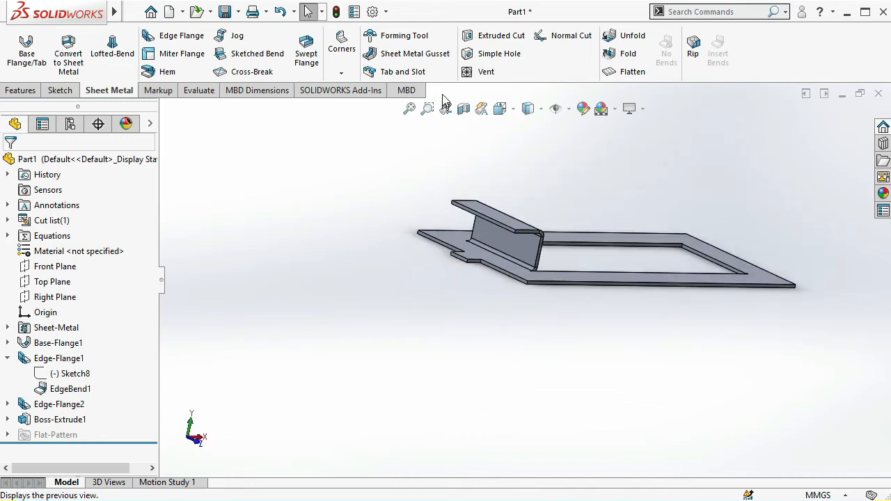
scroll(469, 210, down, 3)
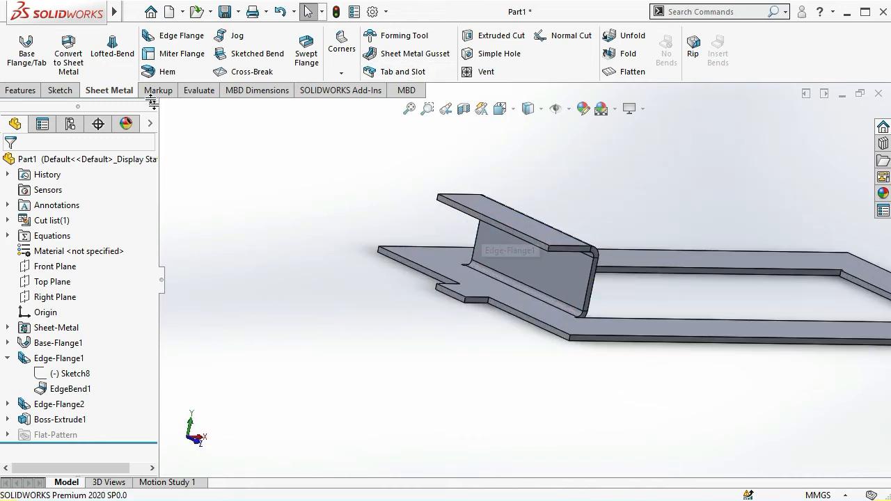
click(175, 42)
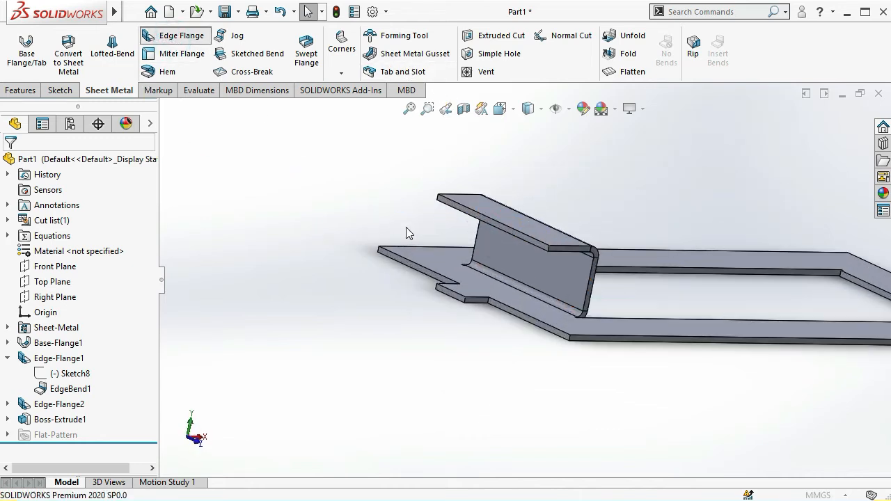
click(462, 215)
click(444, 317)
middle_drag(444, 317, 412, 346)
key(space)
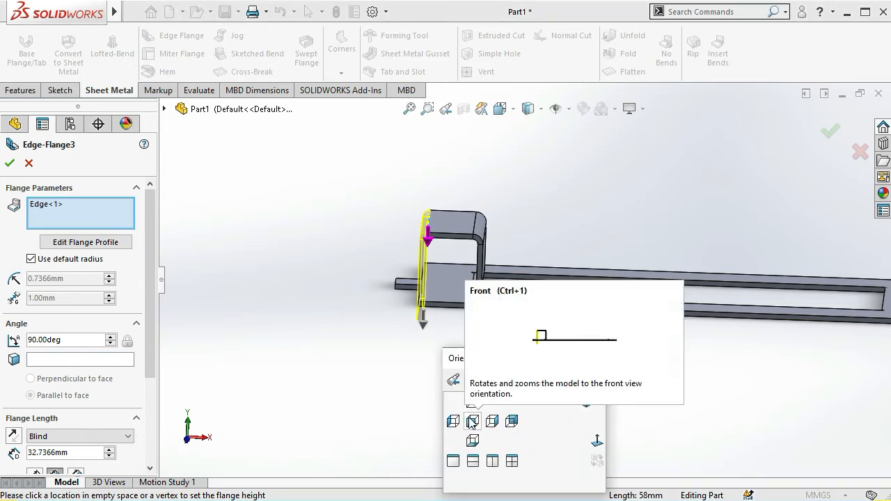
click(463, 423)
scroll(390, 278, down, 5)
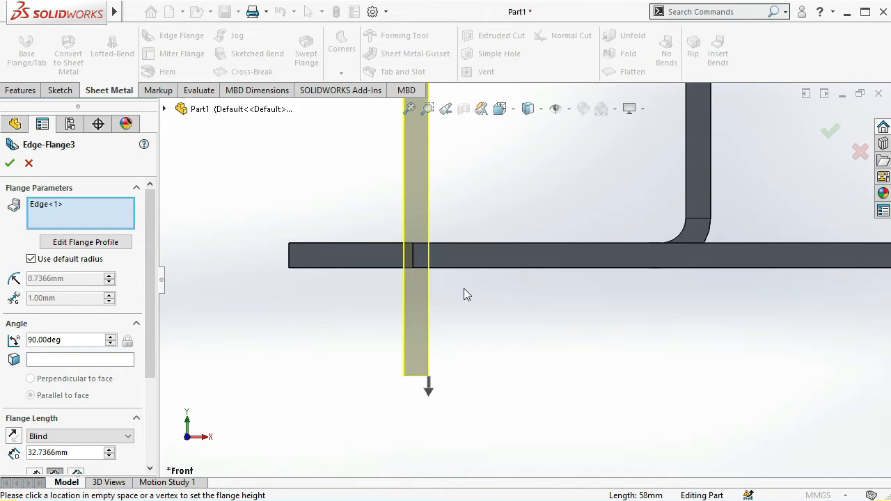
scroll(411, 305, up, 4)
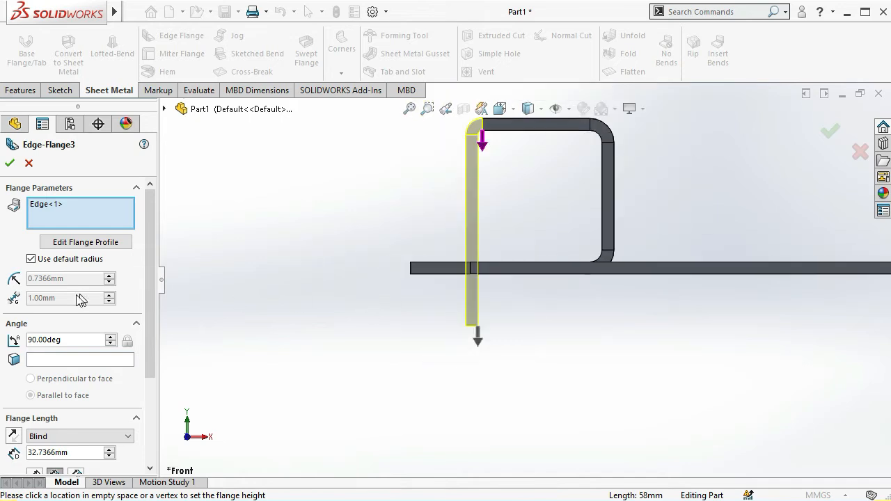
Set the downward edge flange's length to 30 mm, keep the default bend radius, and create the flange
double_click(70, 455)
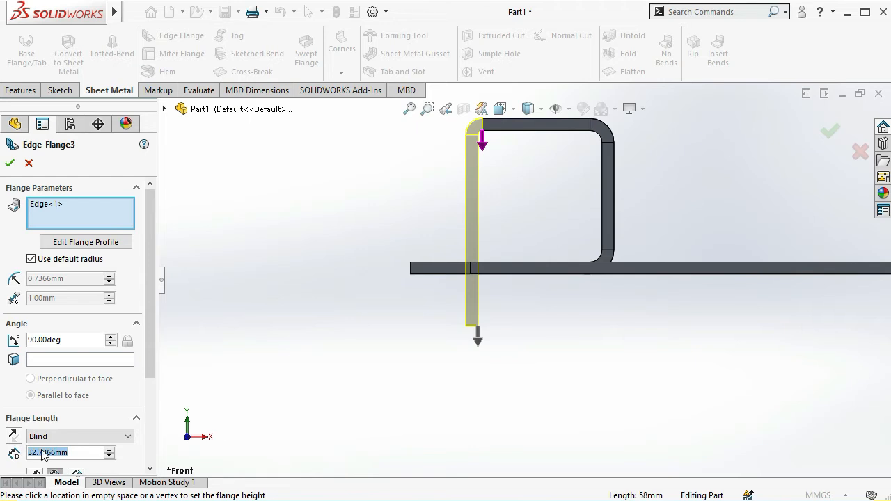
text(25)
key(Return)
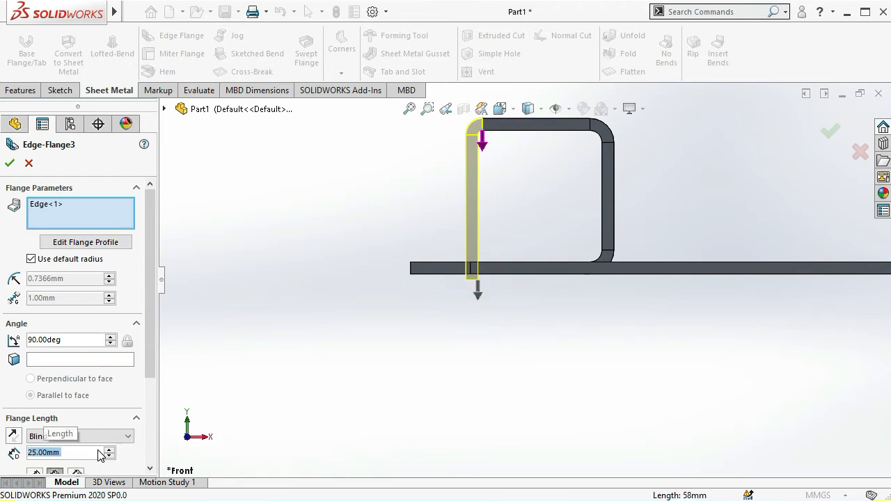
text(30)
key(Return)
middle_drag(449, 421, 303, 271)
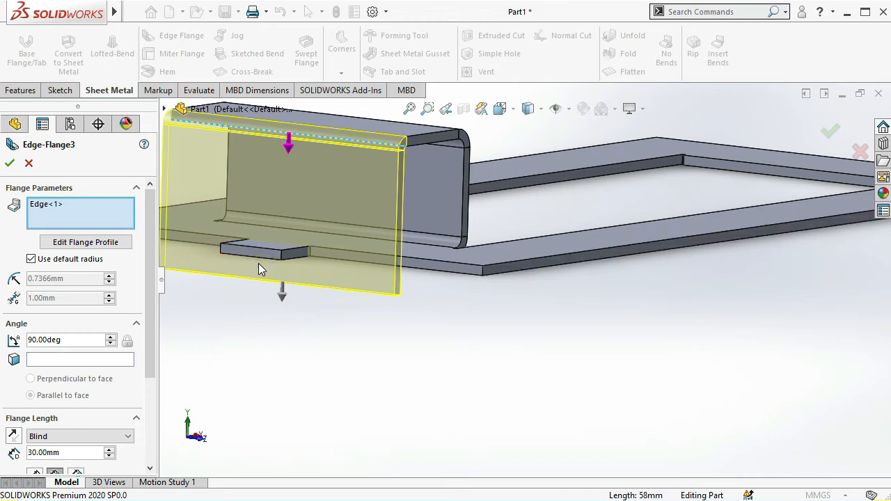
scroll(195, 242, down, 3)
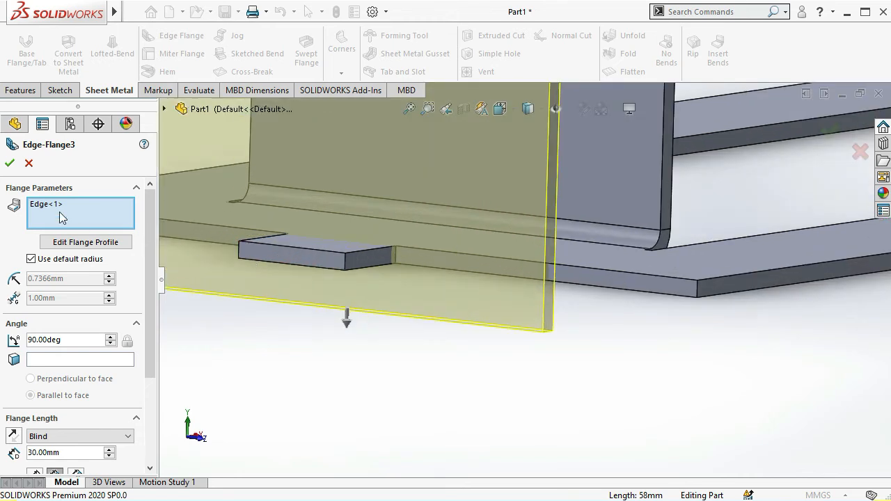
click(9, 164)
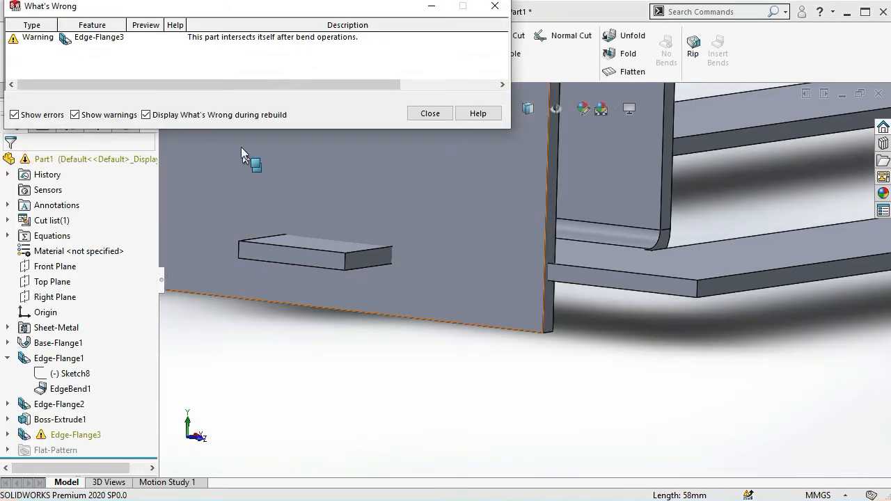
click(427, 114)
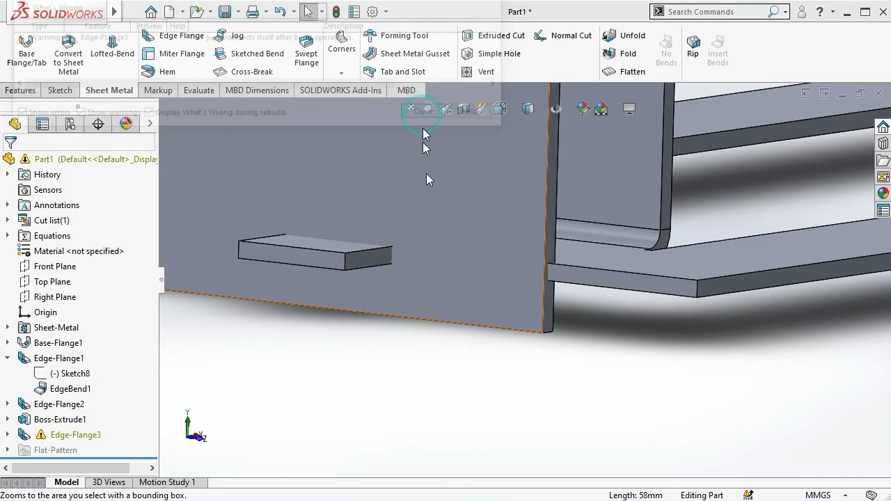
scroll(408, 322, up, 4)
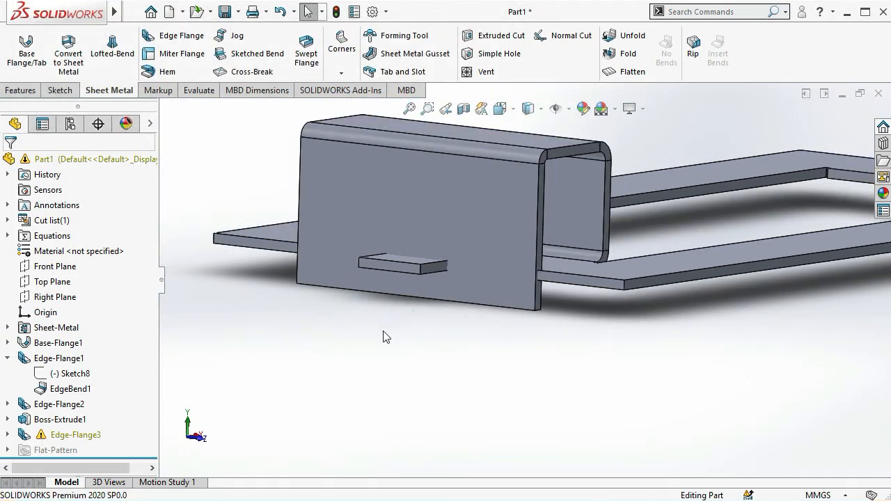
Edit the upper horizontal edge flange above the tab to a length of 22 mm and rebuild the part
middle_drag(384, 335, 368, 334)
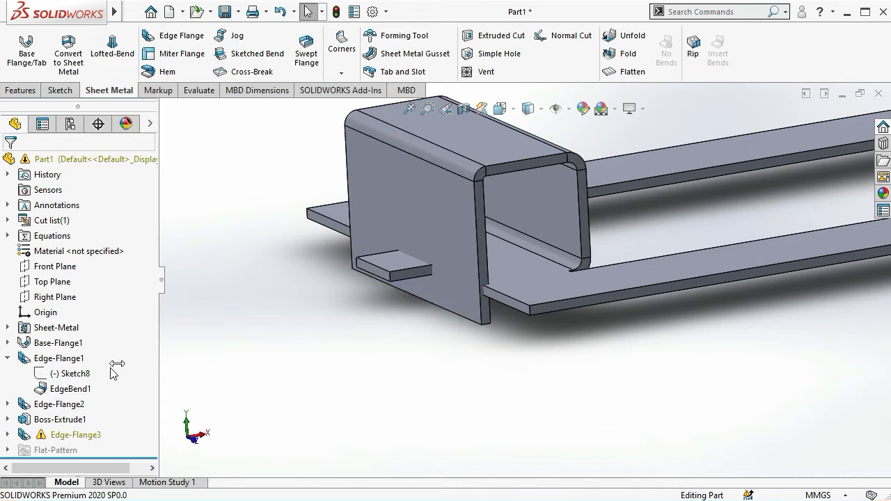
click(513, 160)
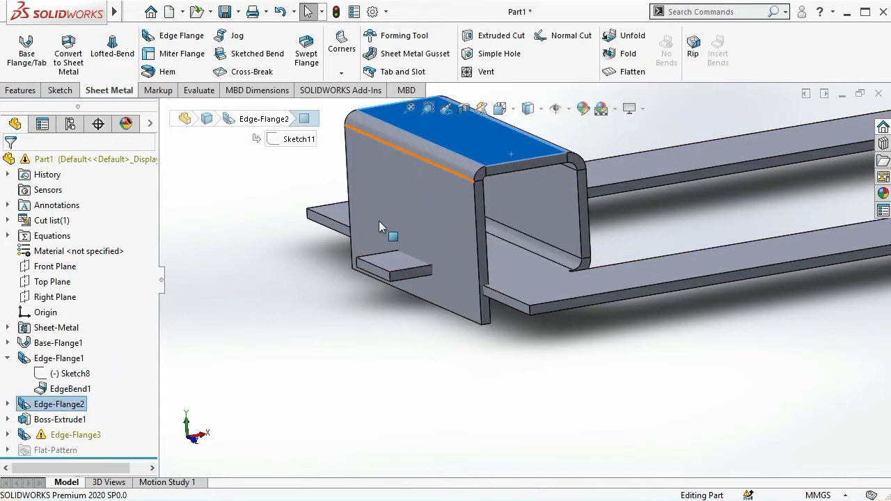
right_click(62, 409)
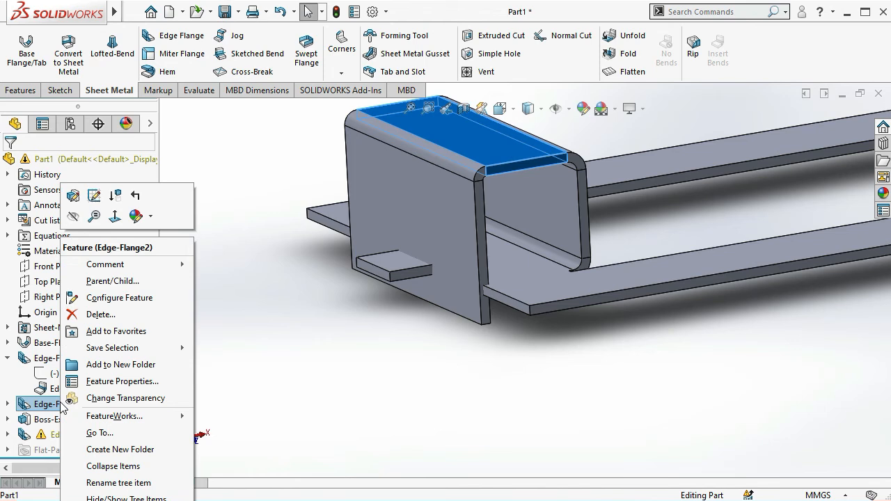
click(71, 199)
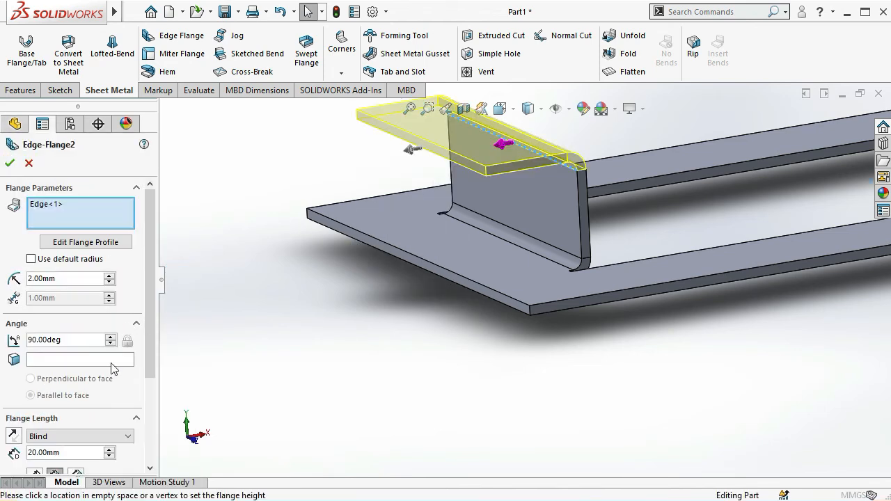
double_click(71, 453)
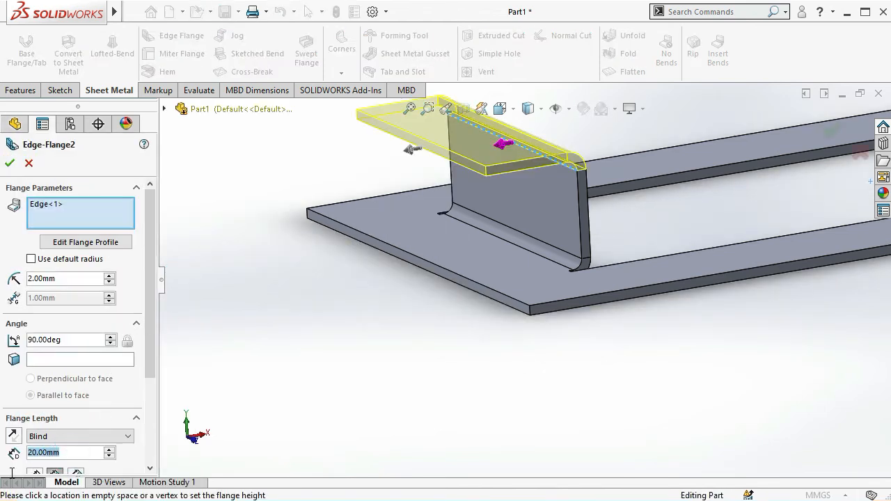
text(25)
key(Return)
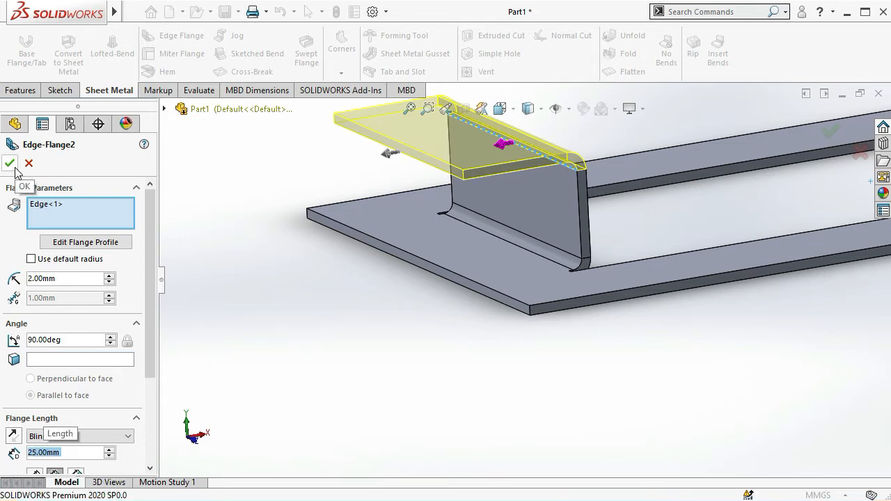
text(22)
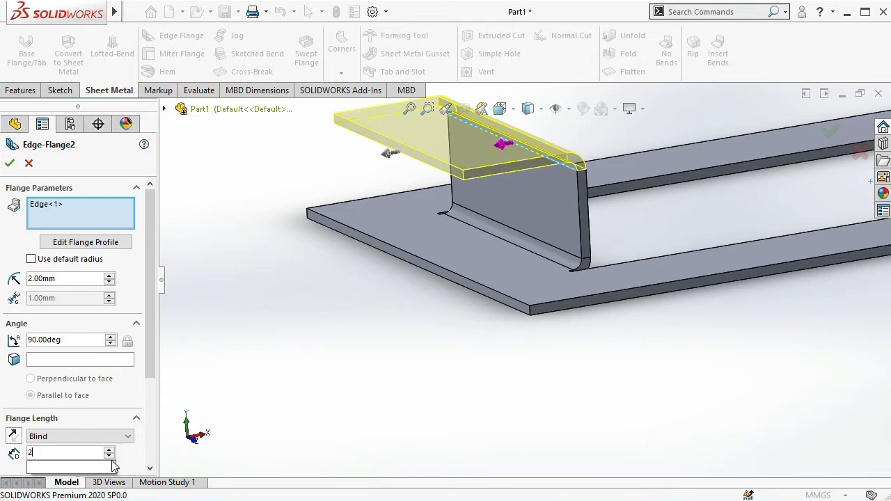
key(Return)
click(11, 165)
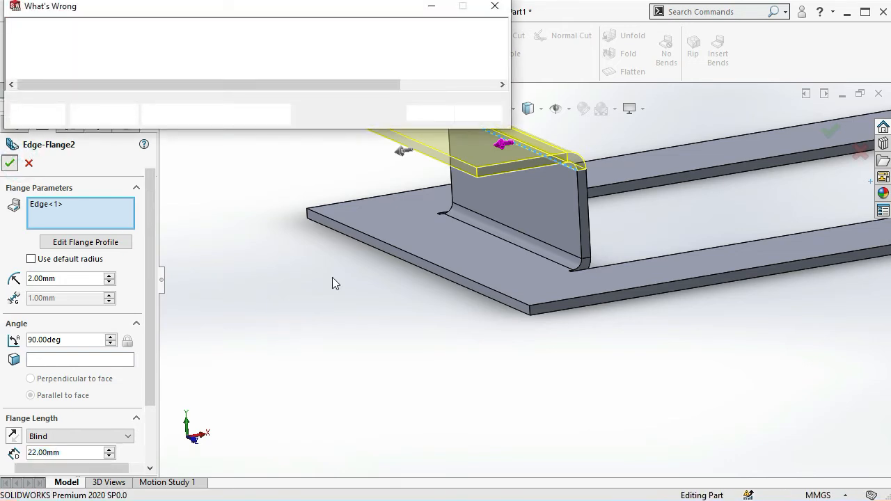
click(422, 112)
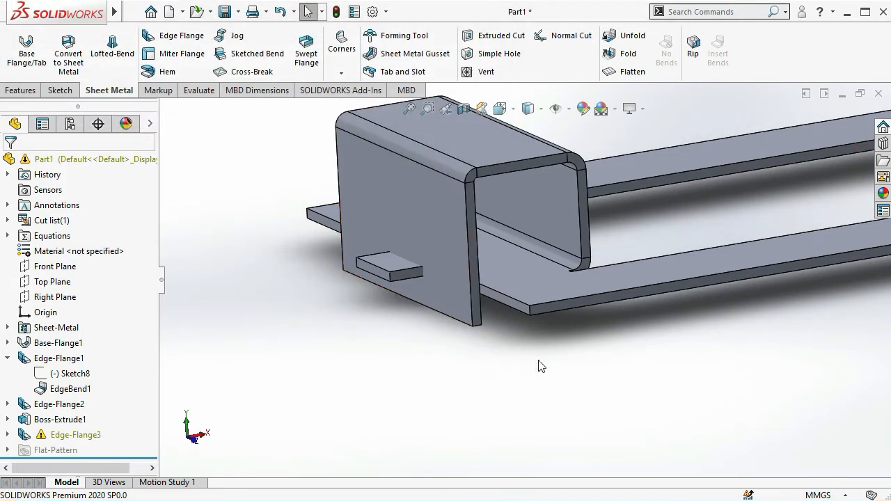
Inspect where the downward edge flange meets the protruding tab, from the front and from several angles
key(space)
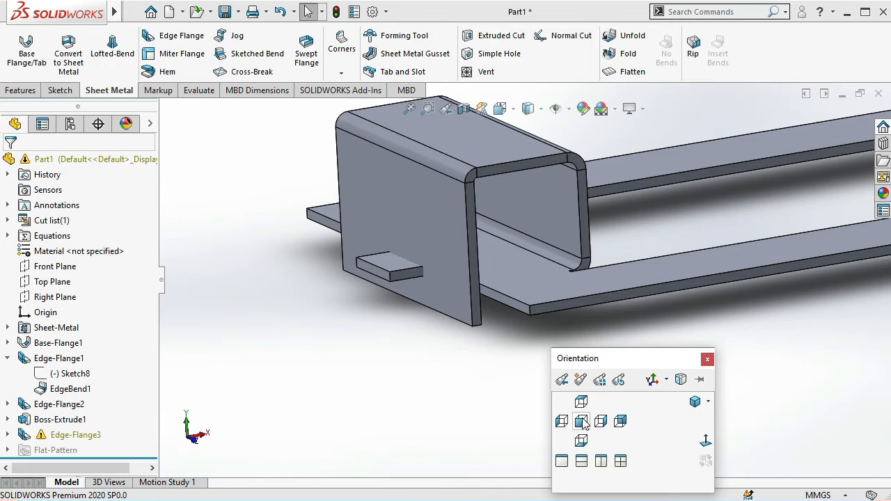
click(582, 421)
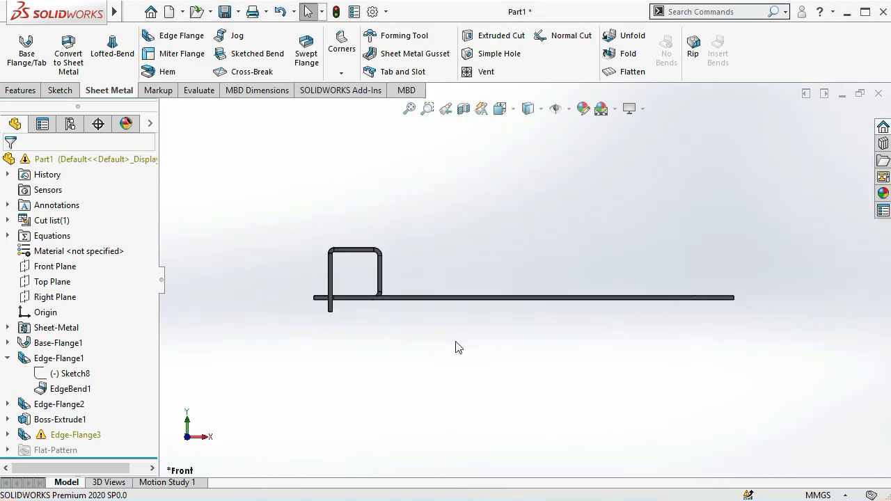
scroll(353, 298, down, 8)
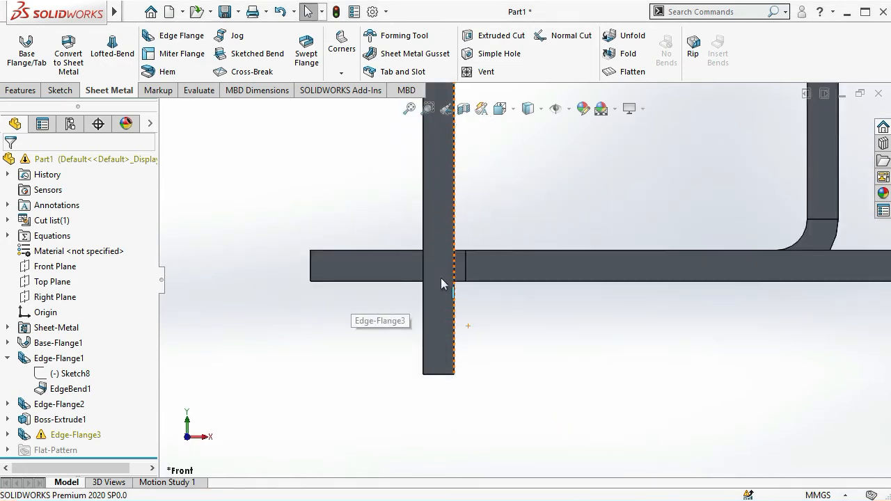
middle_drag(473, 298, 460, 321)
scroll(460, 321, up, 5)
middle_drag(381, 340, 400, 245)
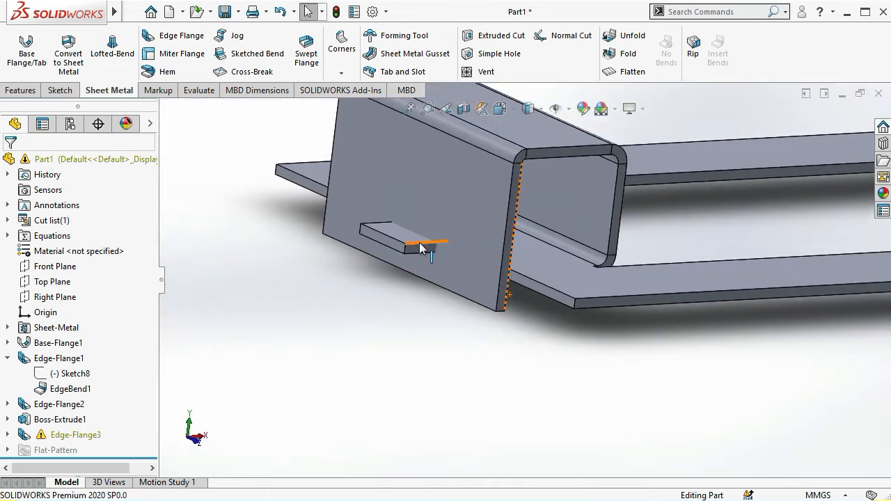
scroll(421, 249, down, 4)
click(553, 327)
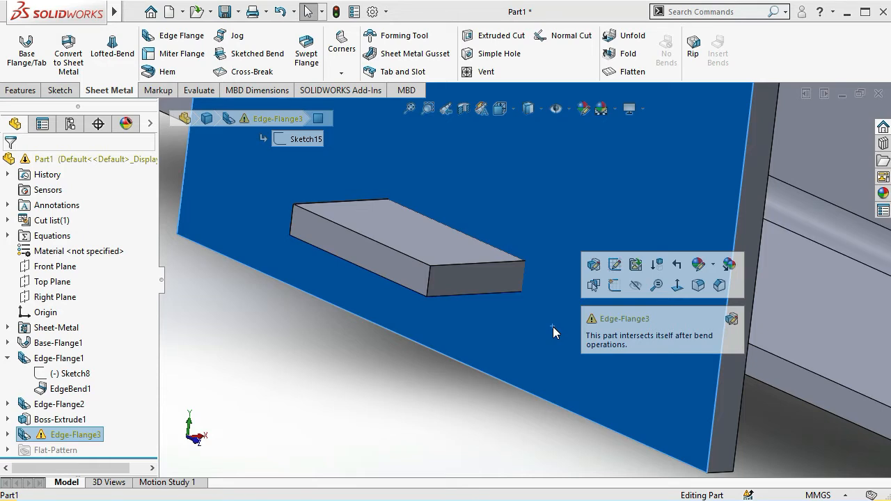
click(10, 91)
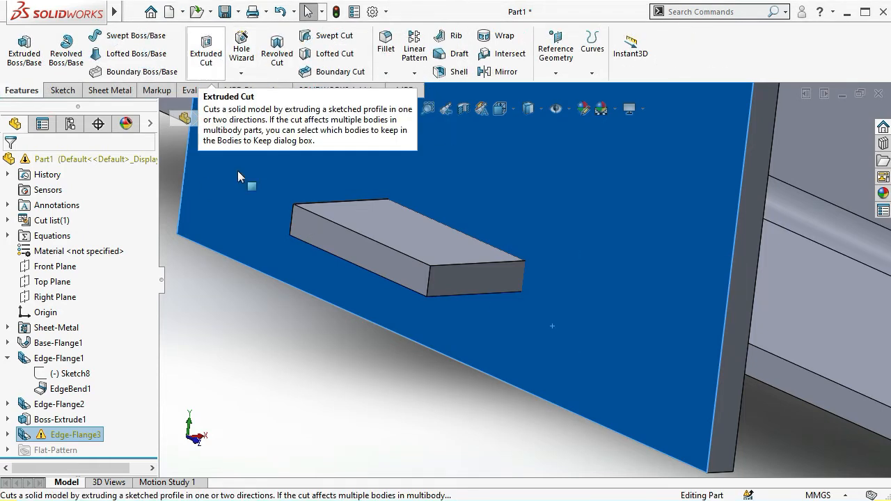
middle_drag(441, 309, 410, 341)
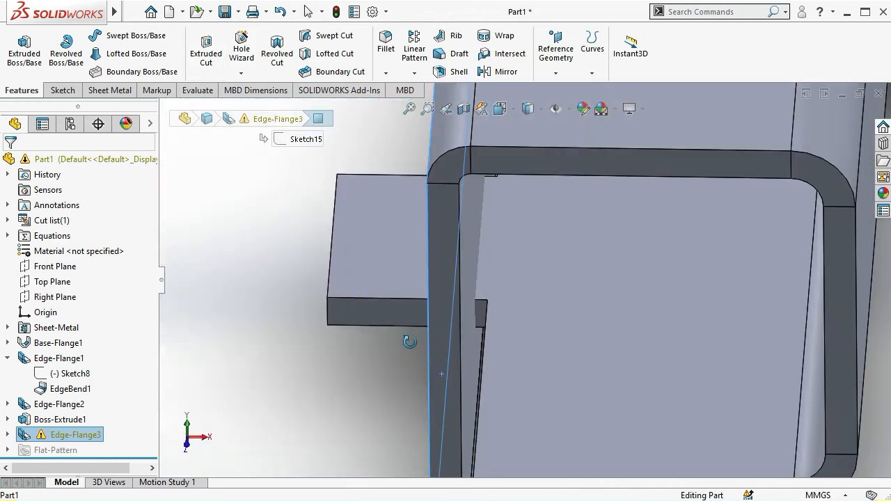
scroll(358, 323, up, 5)
middle_drag(358, 323, 383, 312)
scroll(479, 286, down, 3)
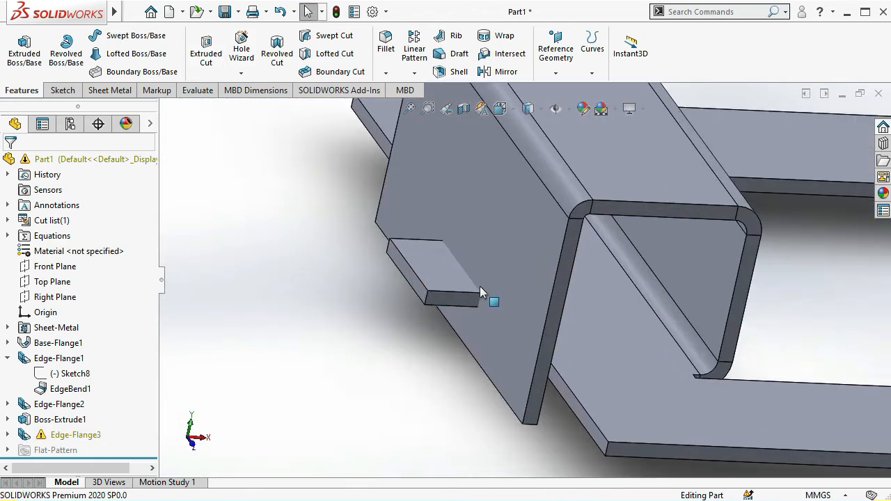
mouse_move(69, 438)
scroll(502, 309, up, 3)
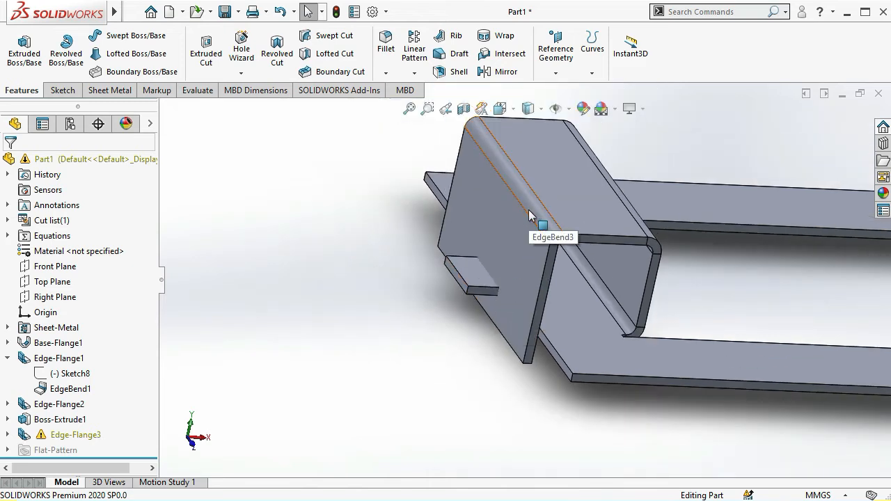
click(73, 435)
click(286, 348)
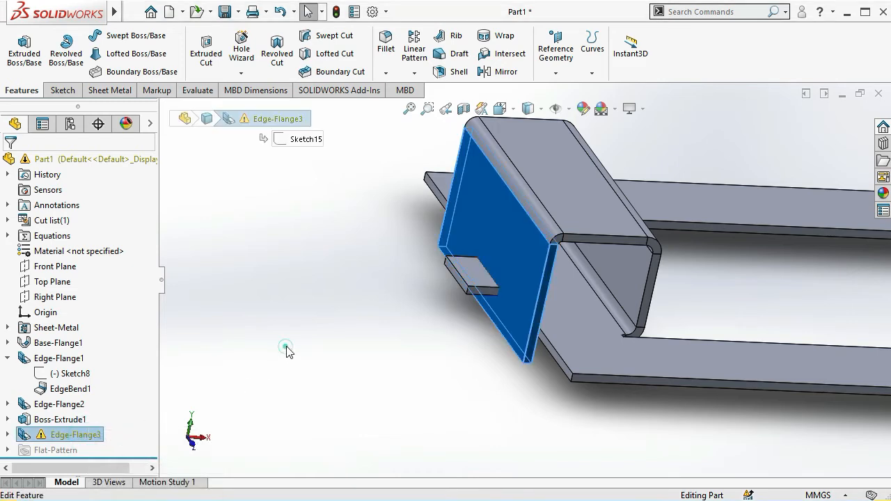
Unfold the bend between the upper flange and the downward flange, keeping the upper flange's top face fixed
click(106, 91)
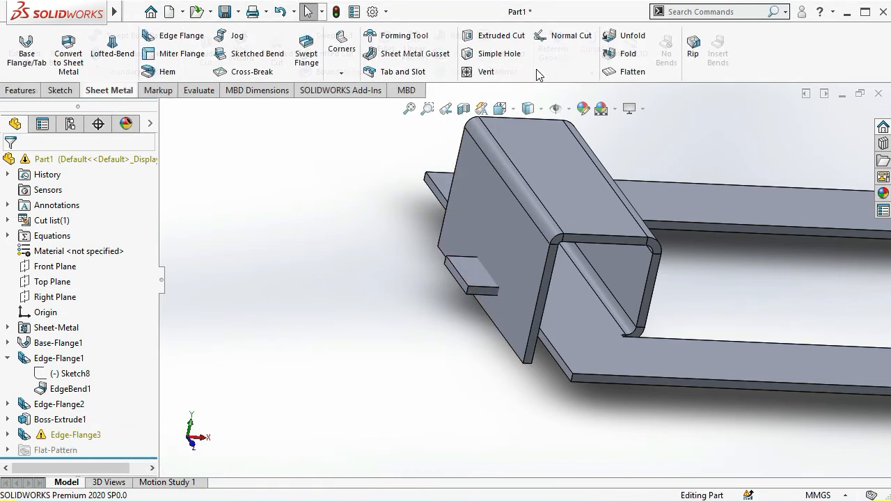
click(631, 35)
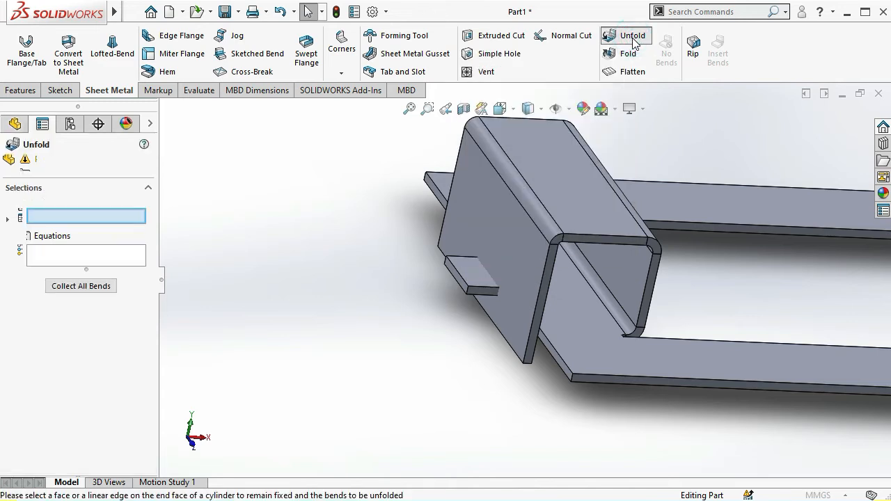
click(564, 188)
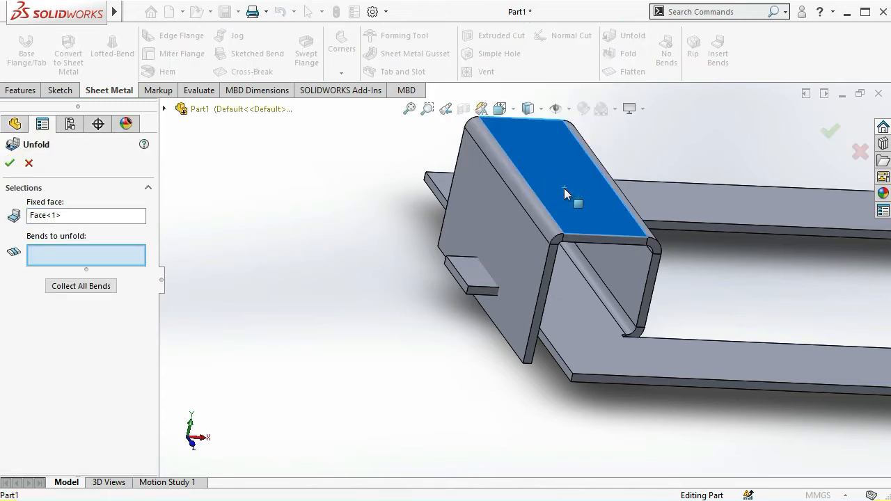
click(532, 204)
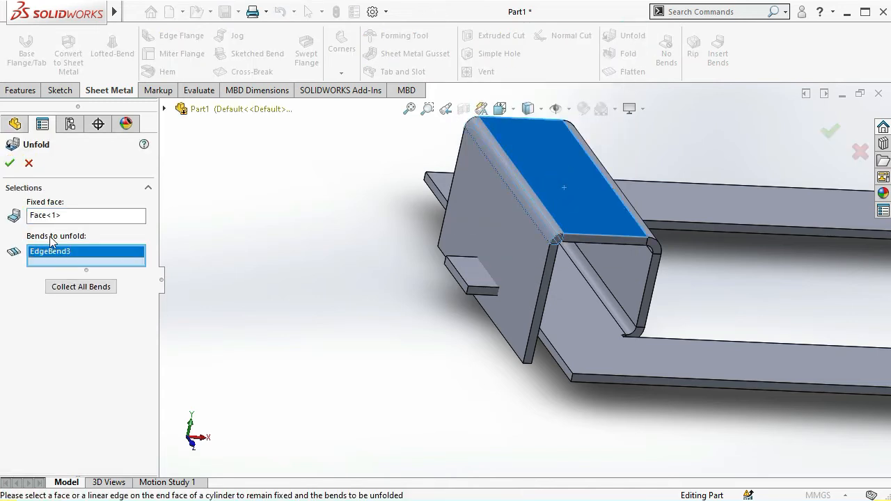
click(16, 167)
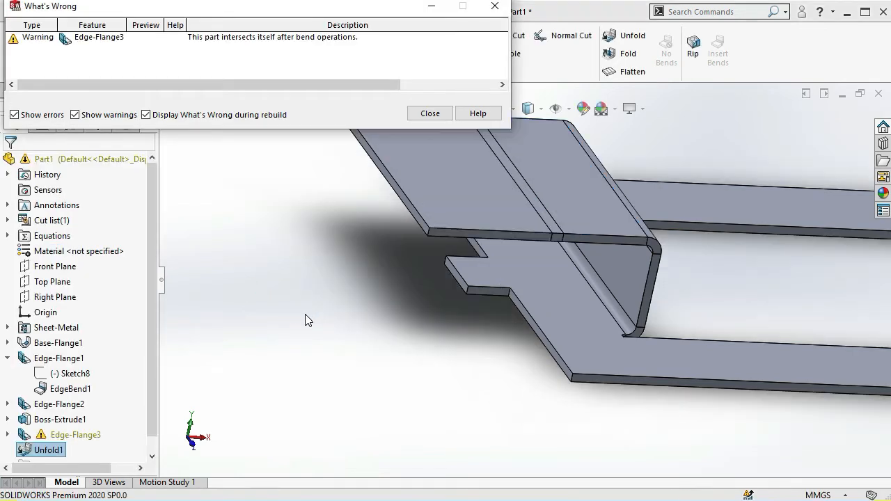
click(430, 114)
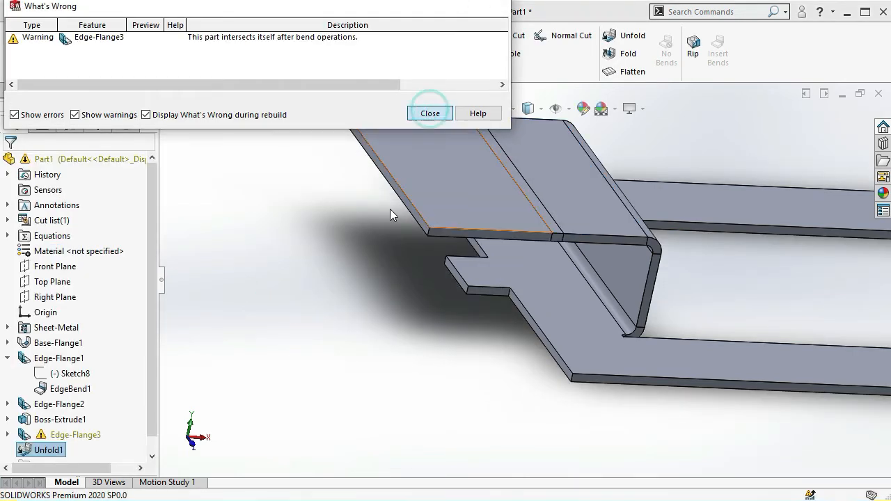
Delete the unfold feature to return the outer flange to its folded position past the tab
scroll(406, 253, down, 4)
scroll(470, 191, up, 2)
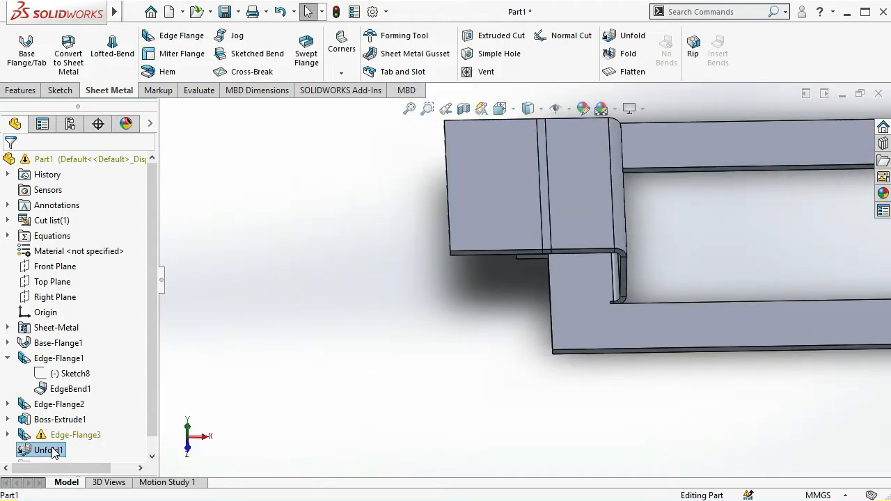
key(Delete)
key(Return)
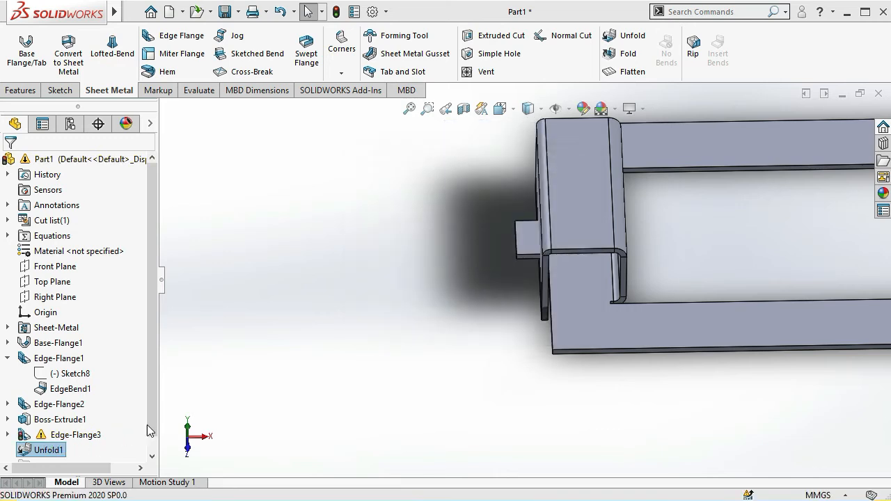
click(458, 265)
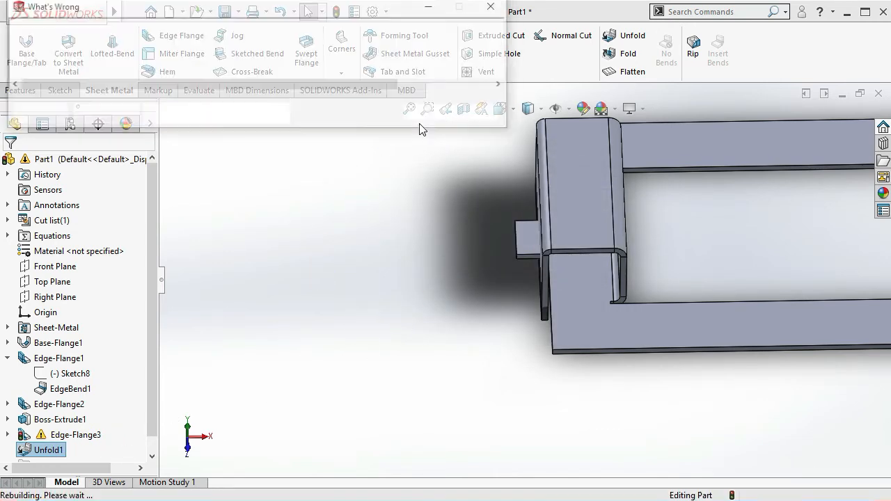
click(433, 114)
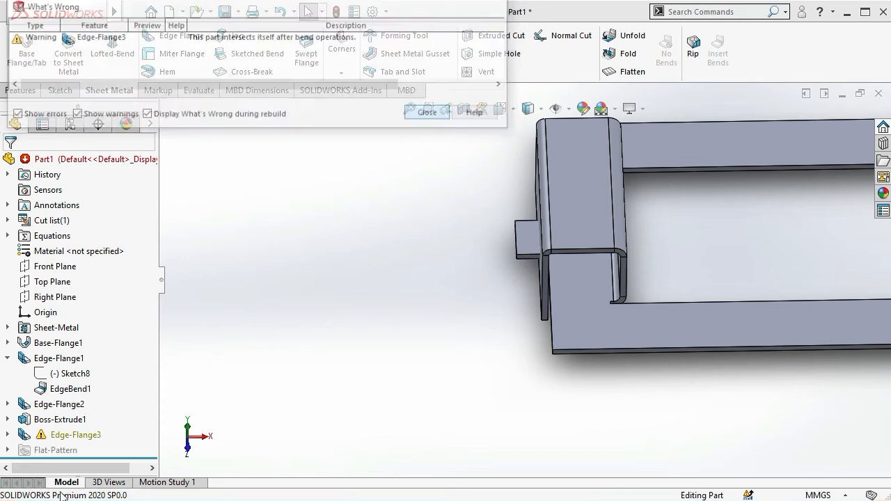
Sketch a clearance outline on the downward flange's outer face by offsetting the tab's end face 0.5 mm outward
middle_drag(348, 361, 457, 274)
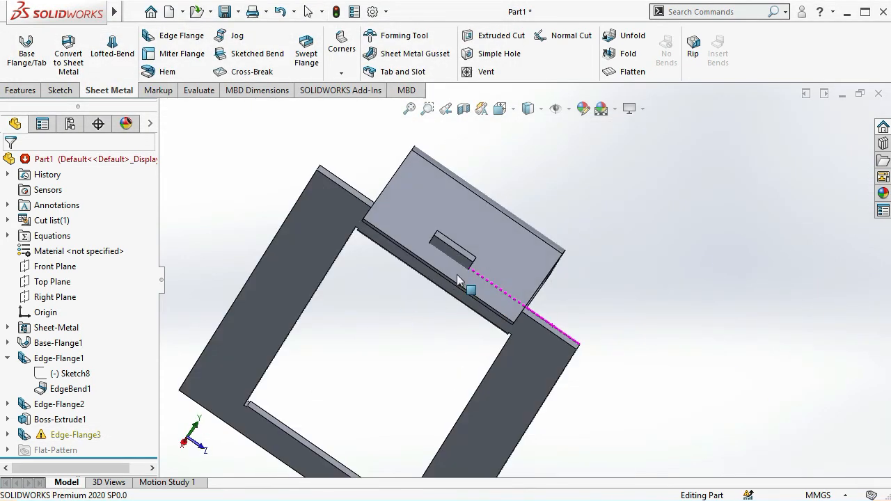
scroll(457, 274, down, 4)
click(517, 307)
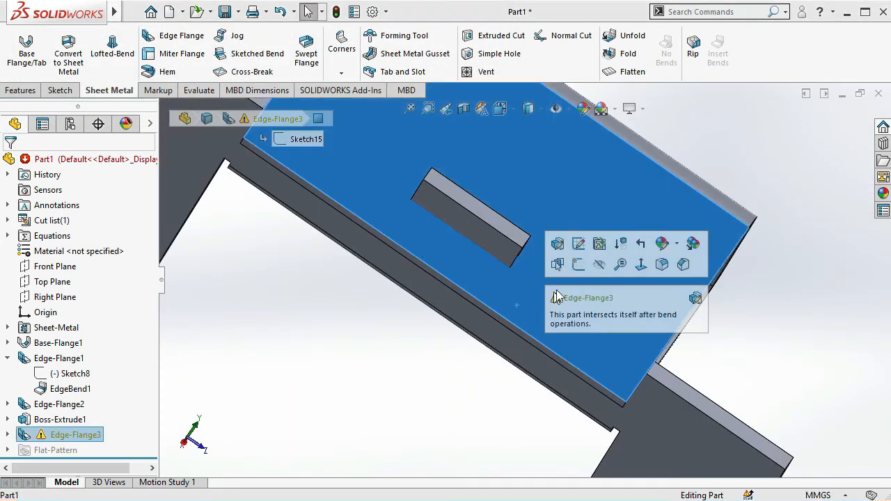
click(575, 264)
click(748, 324)
key(space)
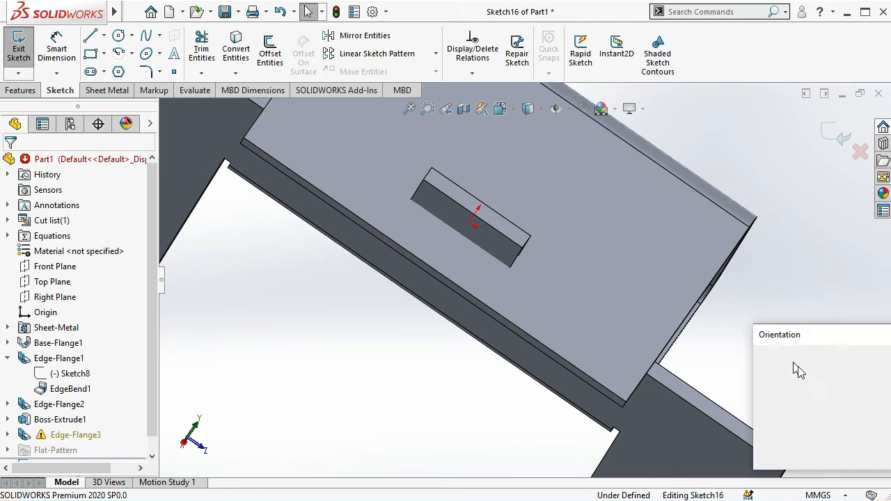
key(ctrl+8)
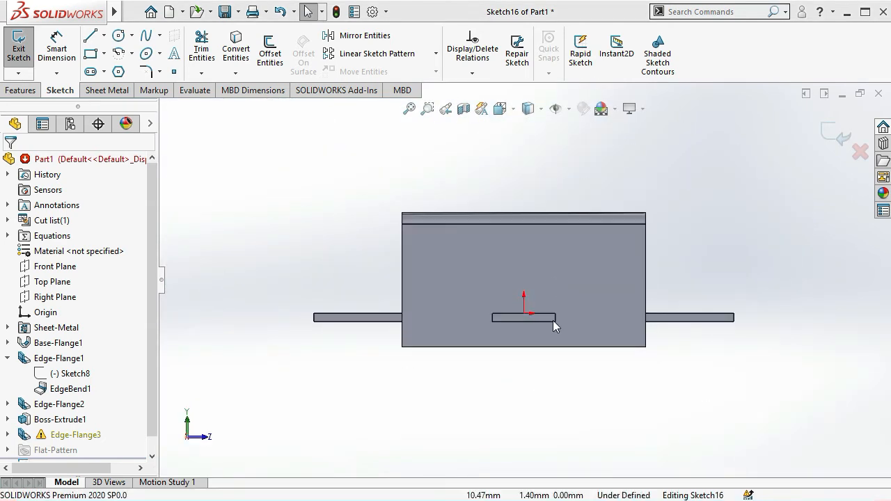
scroll(555, 326, down, 8)
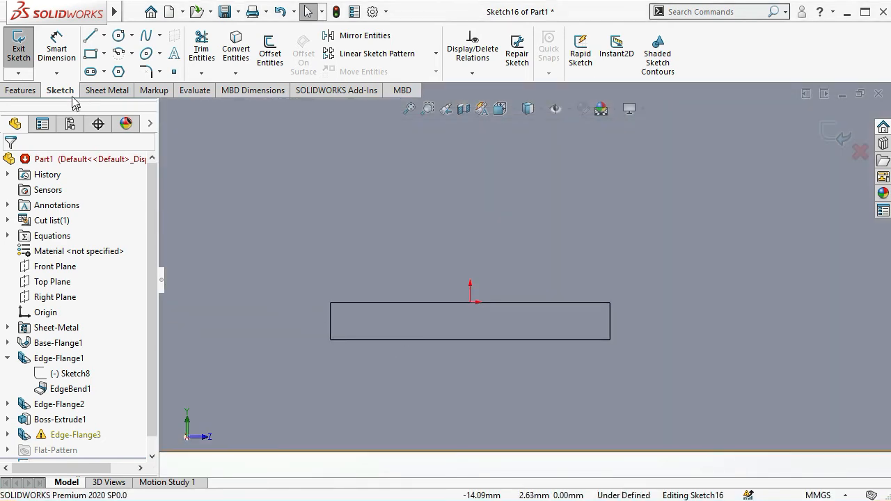
click(271, 56)
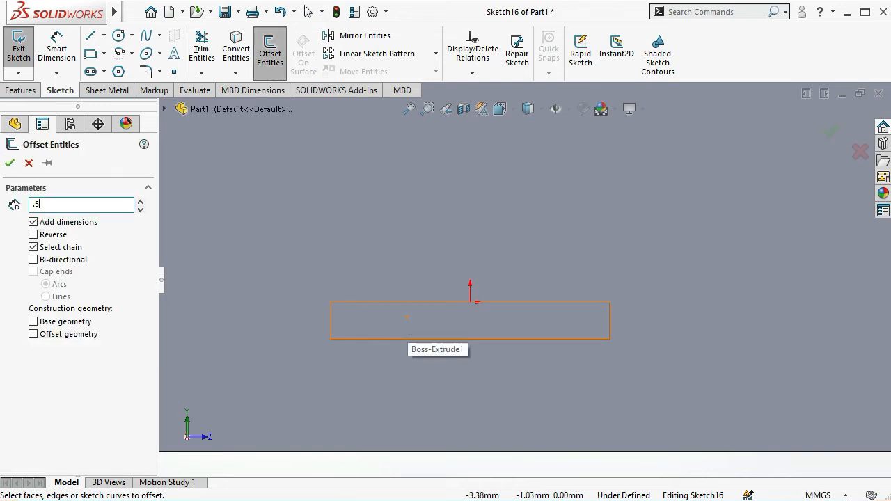
text(.5)
key(Return)
click(429, 318)
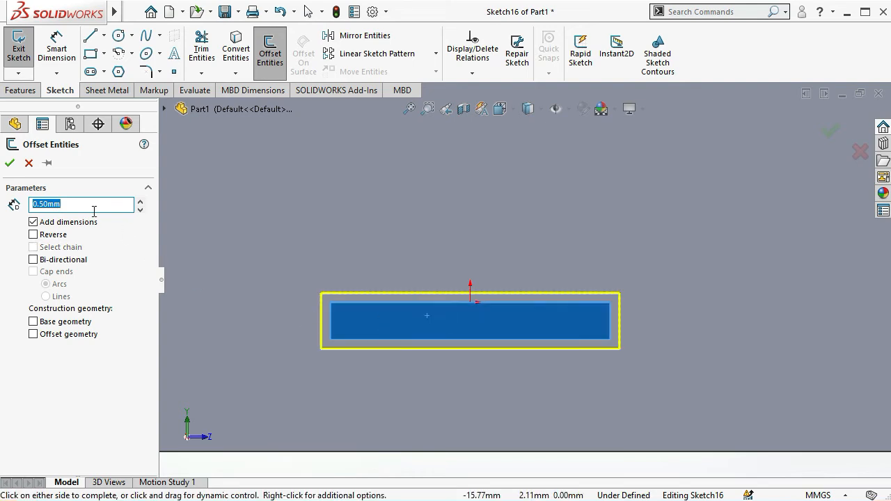
click(10, 163)
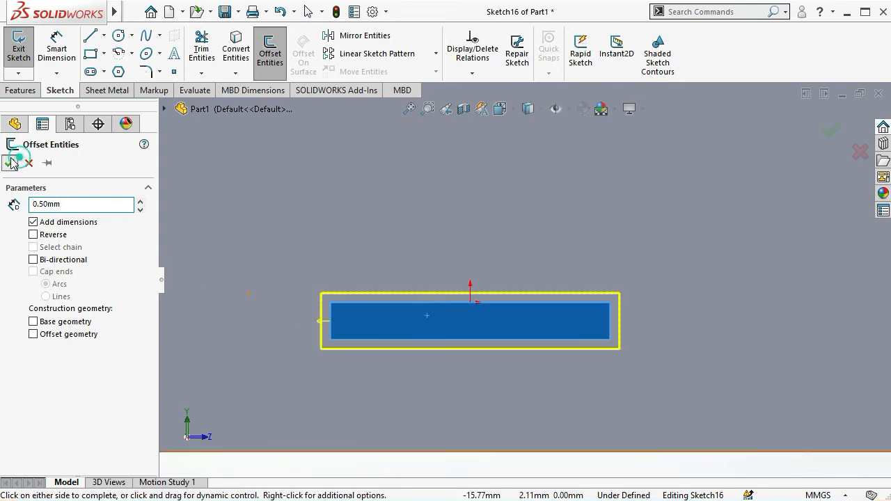
Delete the offset dimension from the clearance outline around the tab and exit the sketch
click(301, 317)
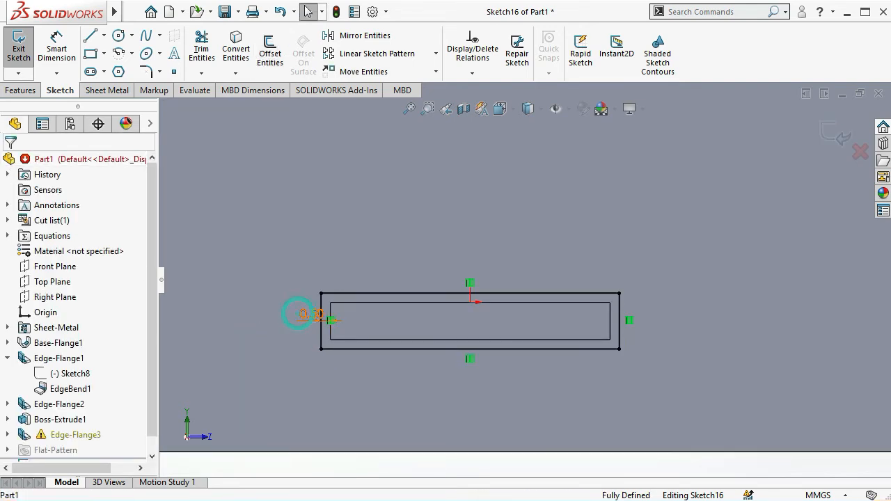
key(Delete)
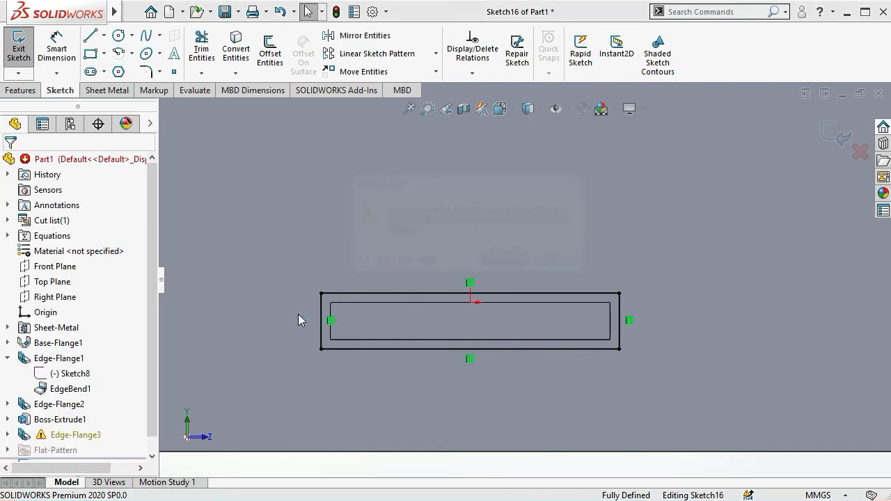
click(511, 262)
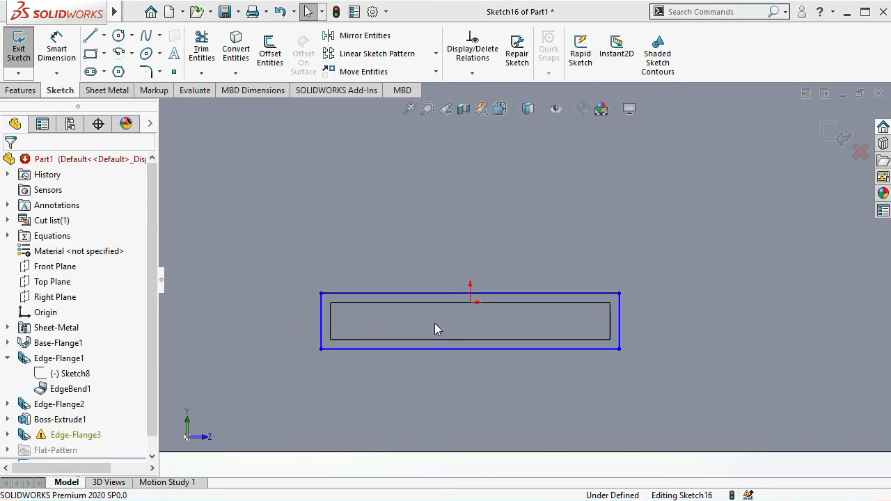
scroll(525, 282, up, 5)
click(838, 126)
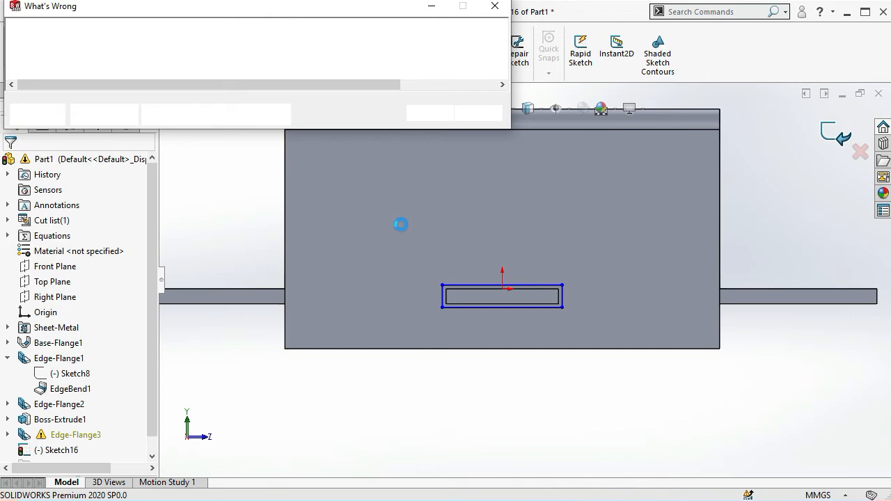
click(428, 117)
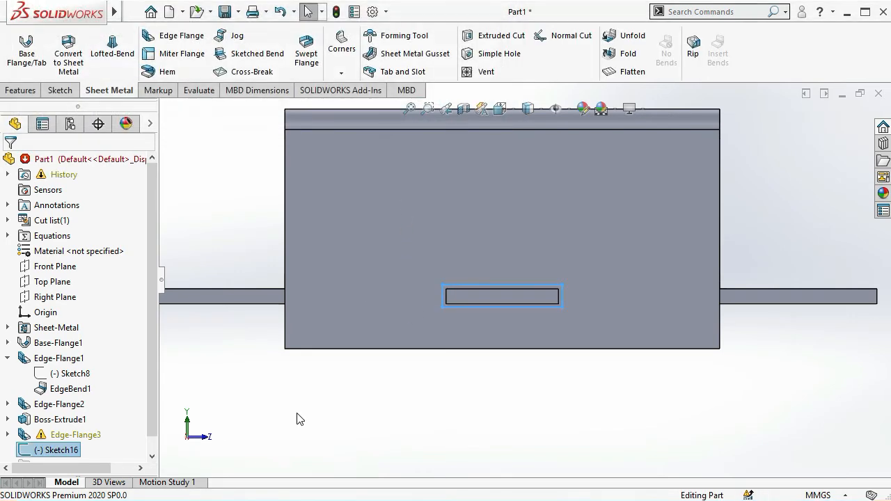
click(297, 413)
middle_drag(354, 425, 308, 435)
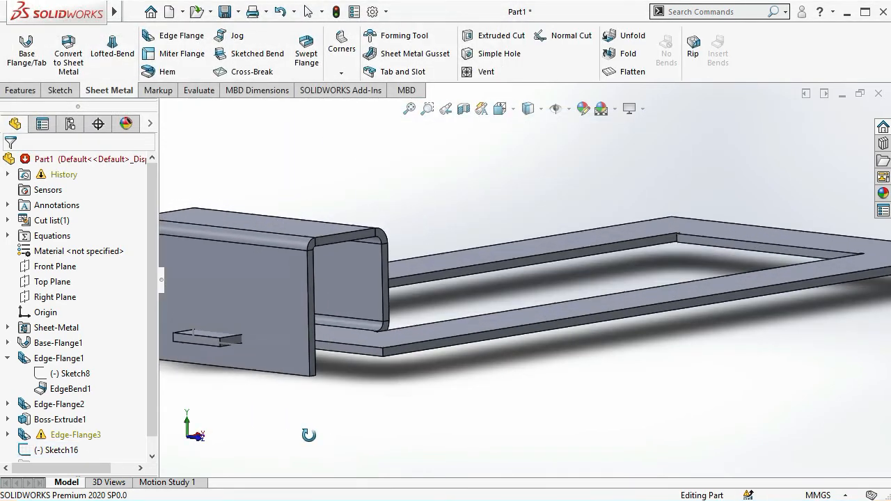
scroll(147, 426, down, 1)
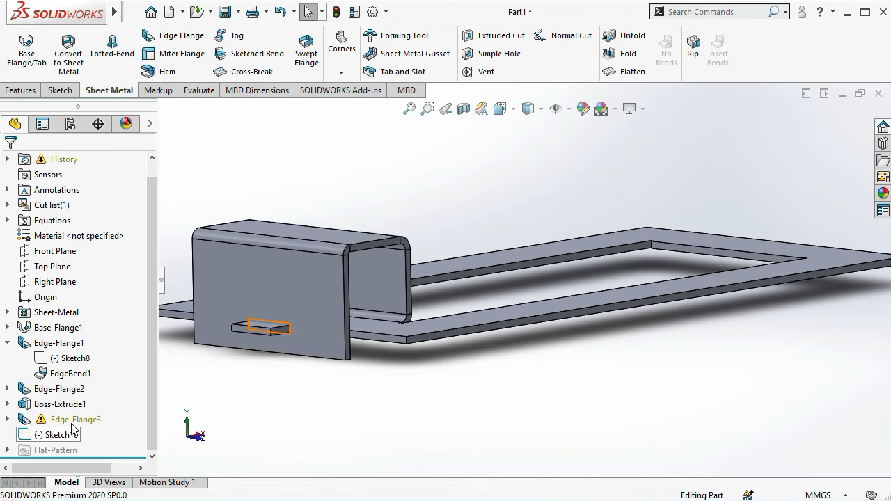
Open the downward flange's edge-flange feature for editing, review its parameters and accept it without changes
mouse_move(72, 426)
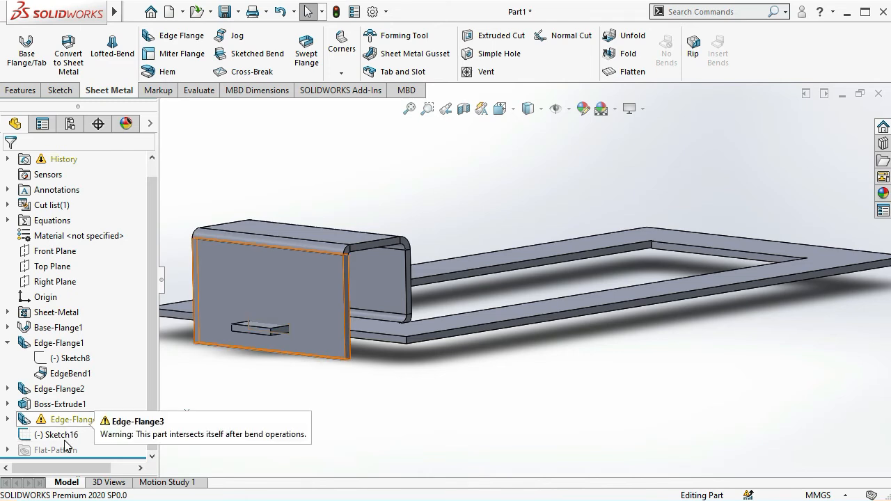
click(70, 422)
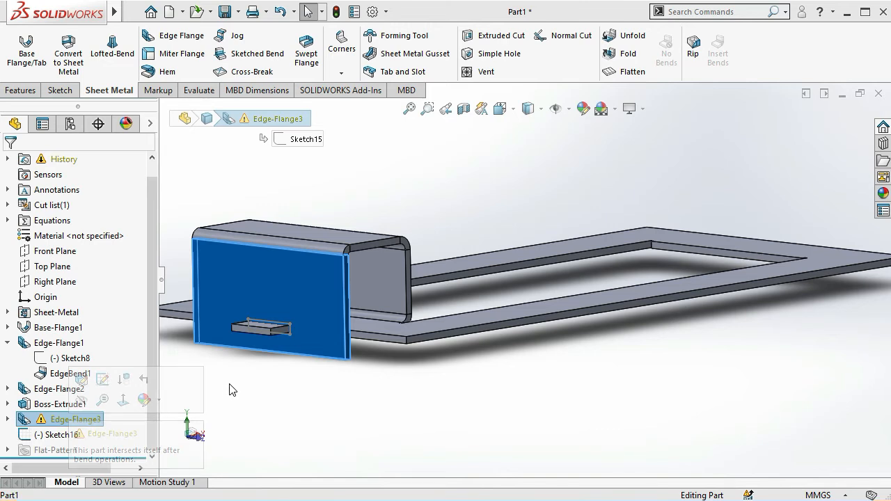
click(82, 380)
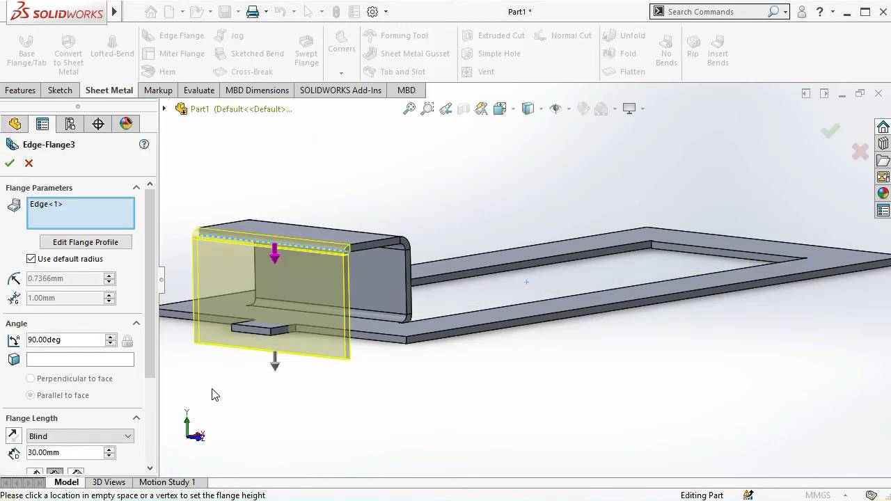
mouse_move(149, 340)
mouse_down()
mouse_move(148, 426)
mouse_move(148, 345)
mouse_up()
click(9, 166)
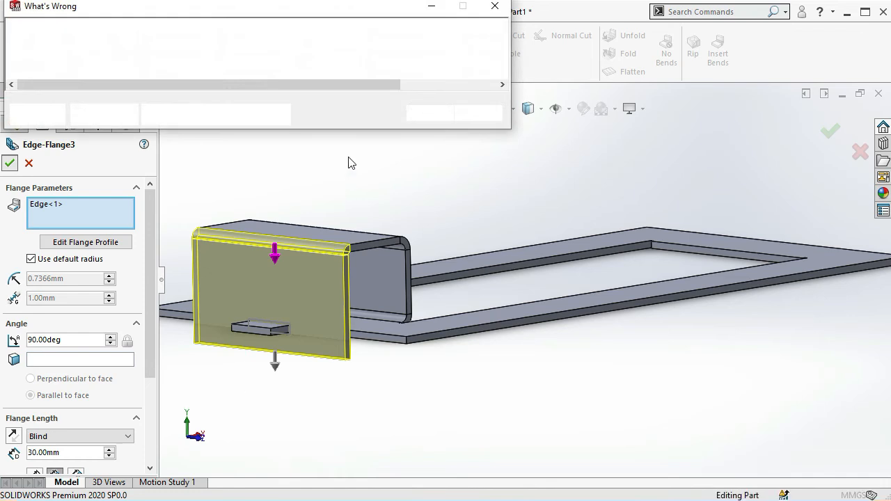
click(426, 113)
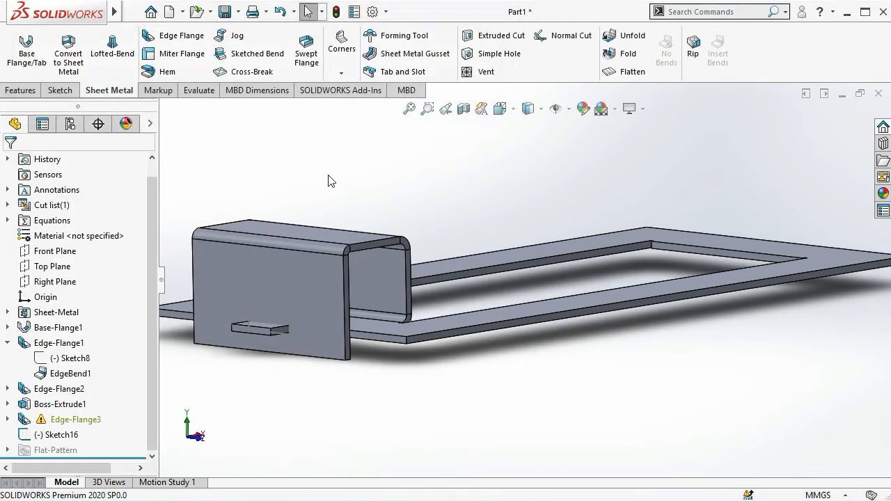
Unfold the bend above the outer flange with the upper flange's top face as the fixed face
click(624, 36)
click(304, 232)
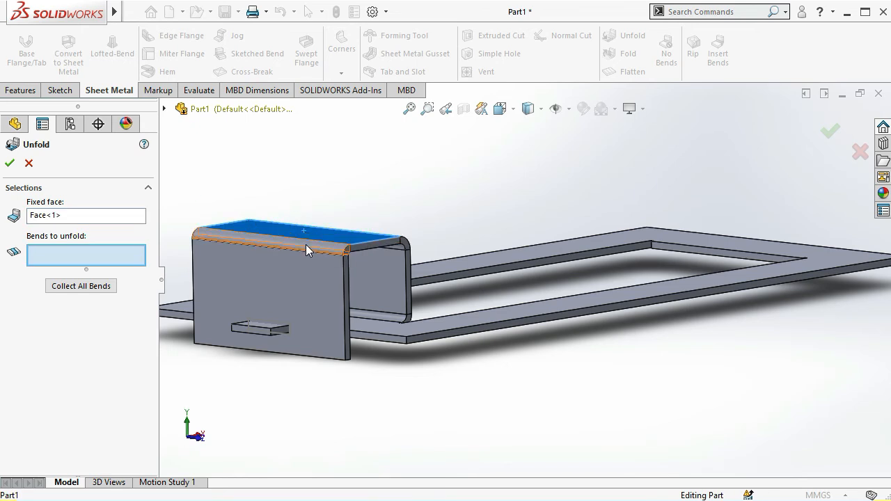
click(306, 249)
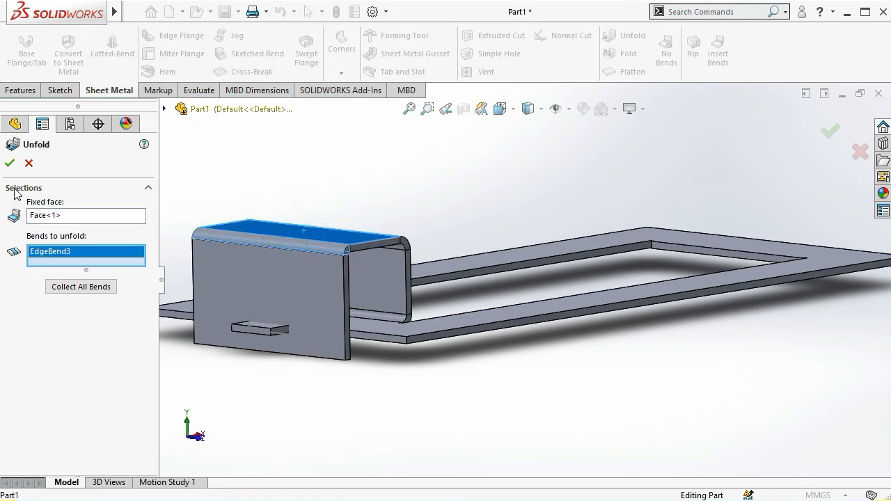
click(10, 163)
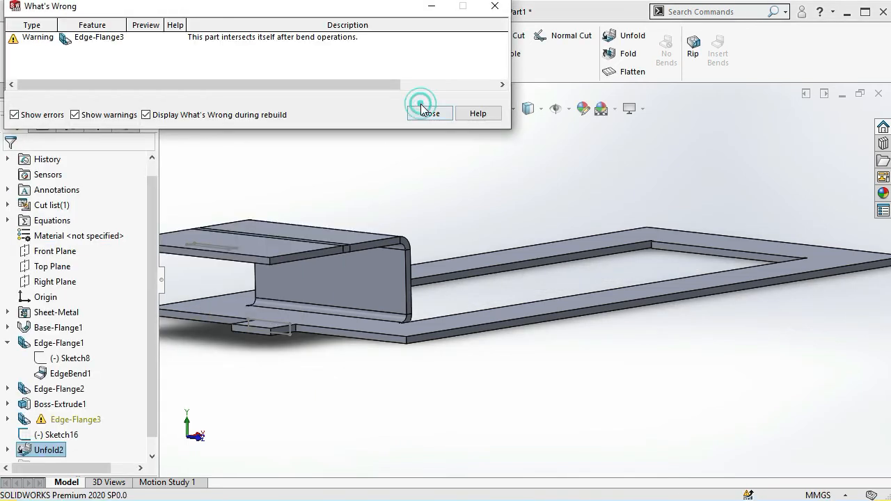
click(296, 432)
middle_drag(296, 434, 298, 460)
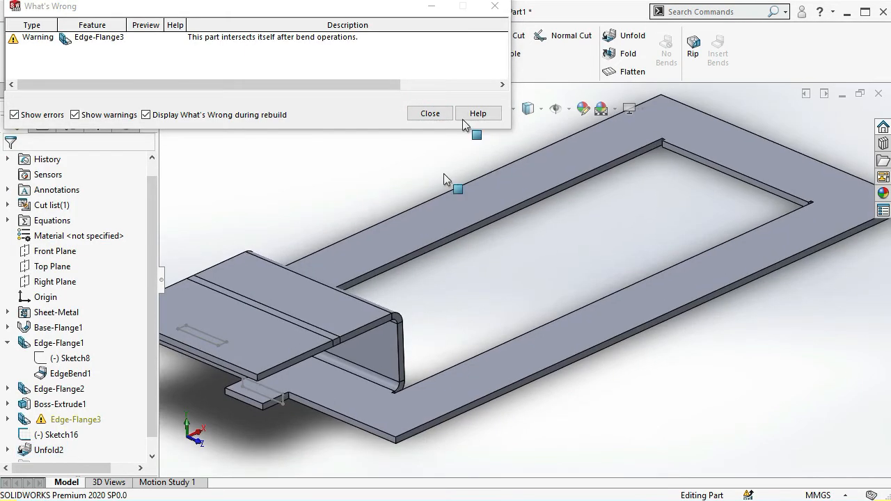
click(431, 114)
Examine the clearance outline on the unfolded flange and compare it with the original sketch around the tab
middle_drag(249, 353, 262, 368)
scroll(261, 368, down, 5)
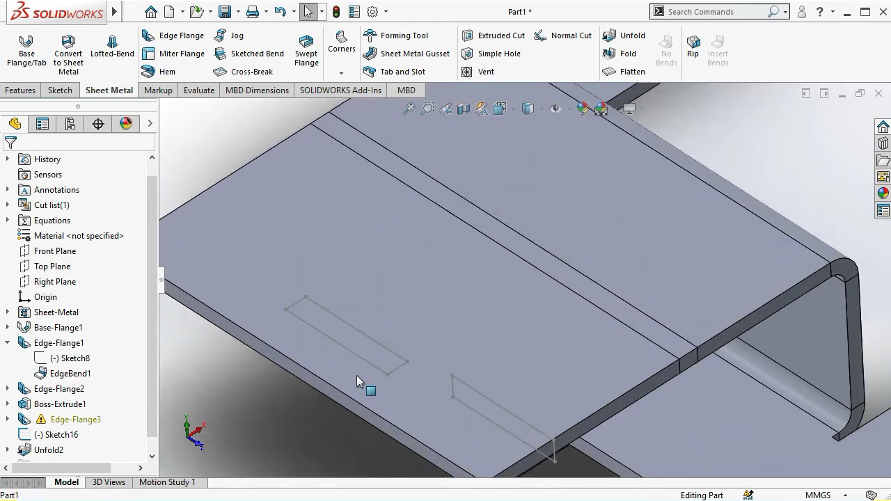
scroll(356, 375, down, 4)
scroll(383, 346, up, 3)
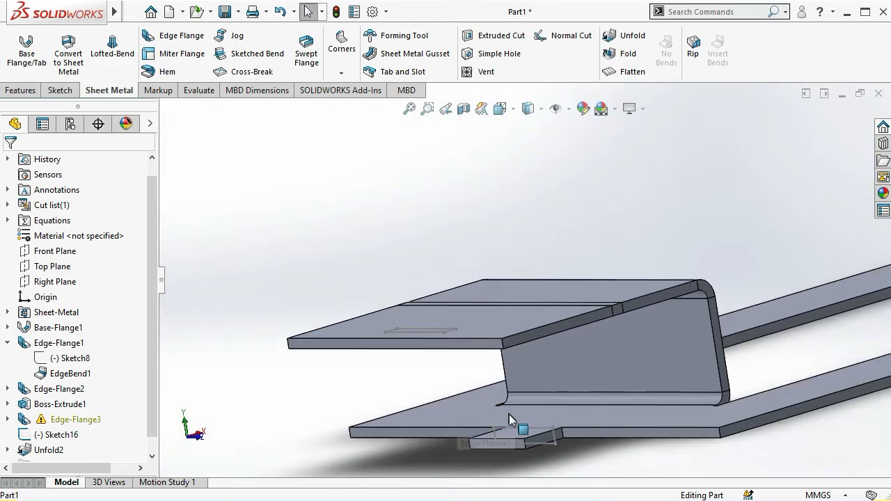
scroll(509, 414, down, 3)
middle_drag(536, 432, 502, 446)
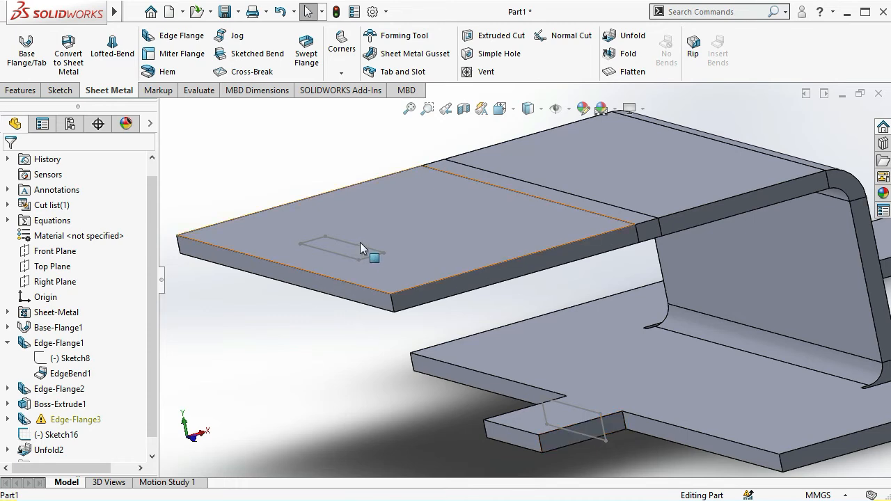
middle_drag(344, 289, 332, 321)
scroll(332, 321, up, 1)
scroll(332, 320, up, 3)
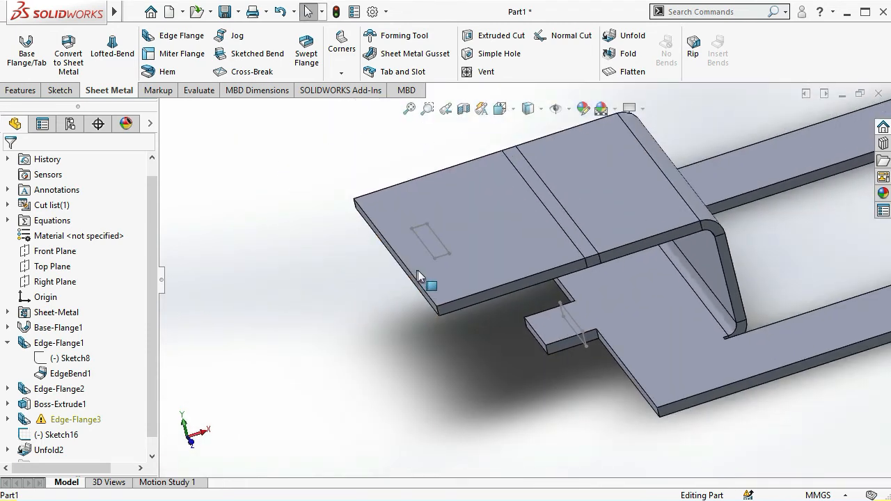
scroll(450, 249, down, 3)
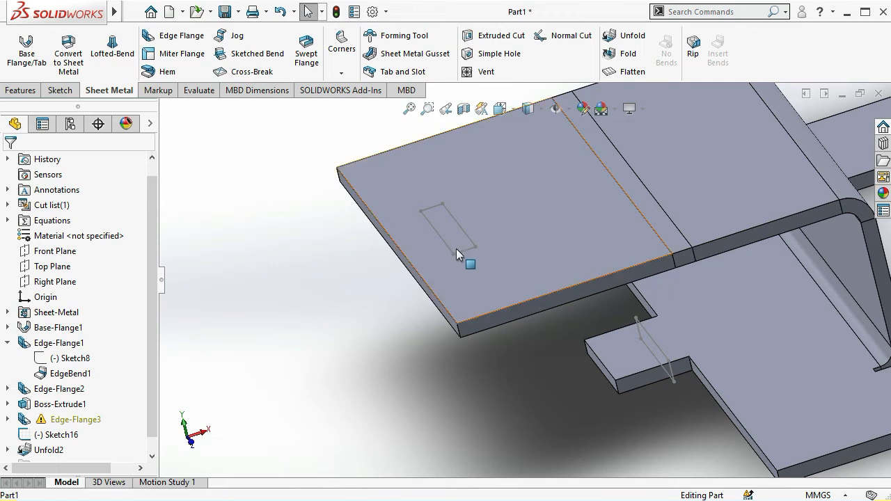
click(488, 265)
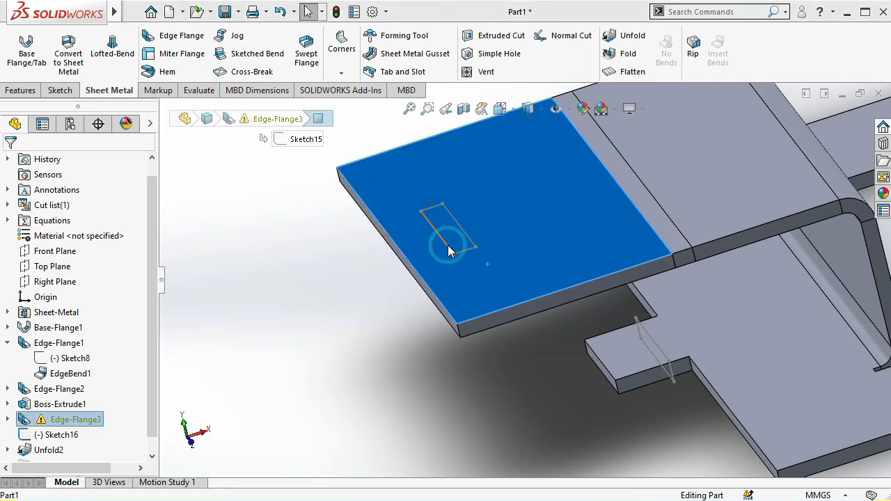
click(303, 318)
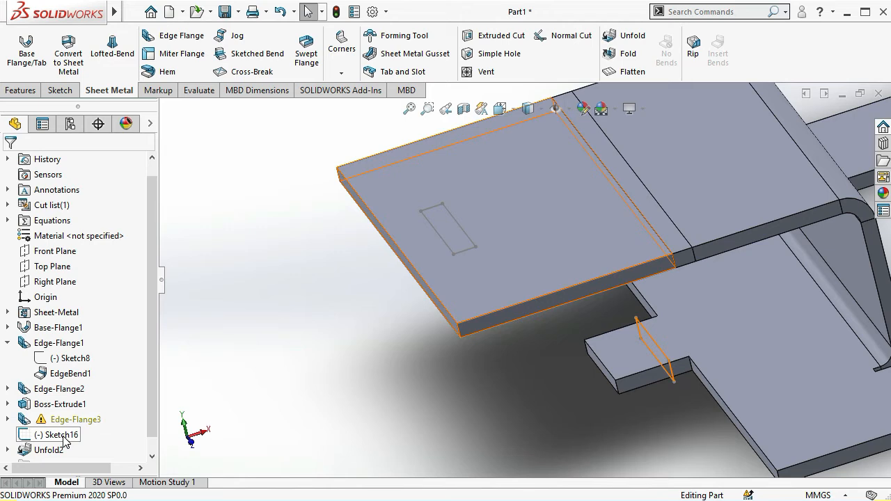
mouse_move(64, 439)
mouse_down()
mouse_move(59, 451)
mouse_move(63, 430)
mouse_up()
click(216, 391)
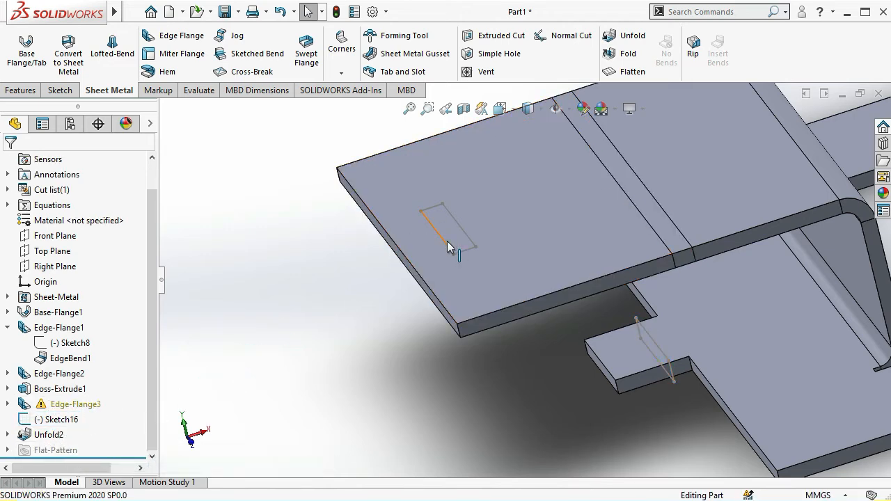
Start a new sketch on the top face of the unfolded outer flange
click(476, 268)
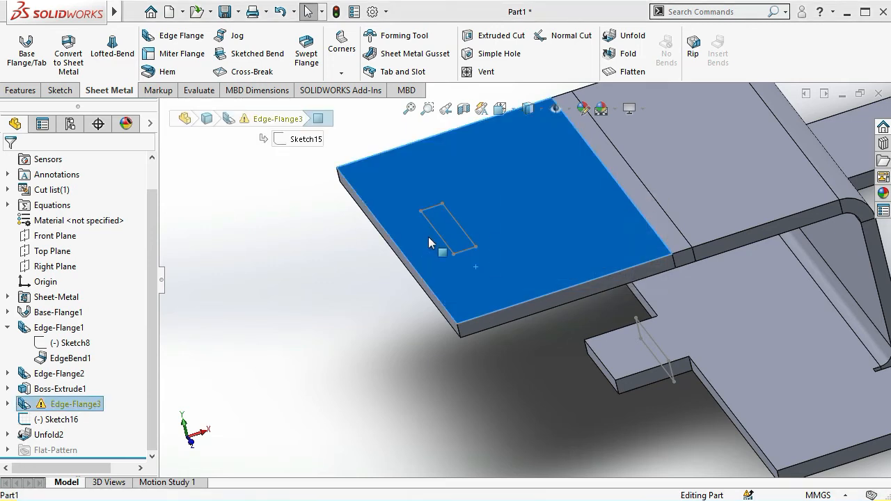
click(467, 265)
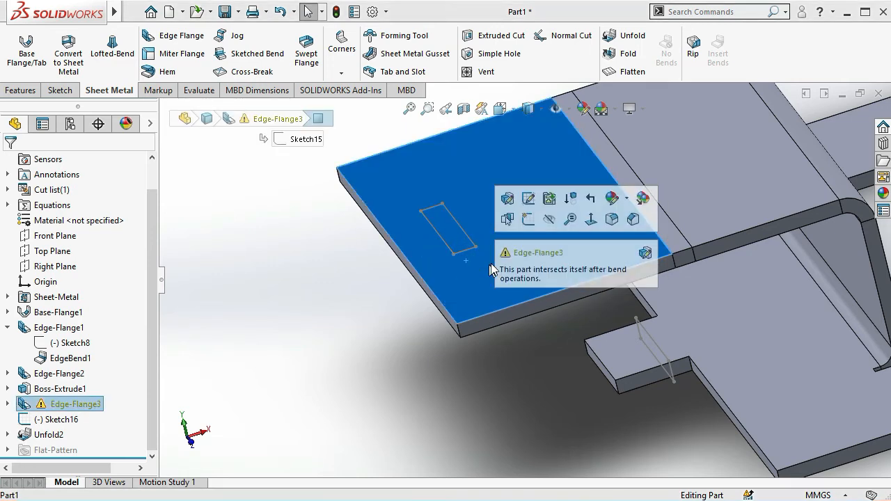
click(522, 220)
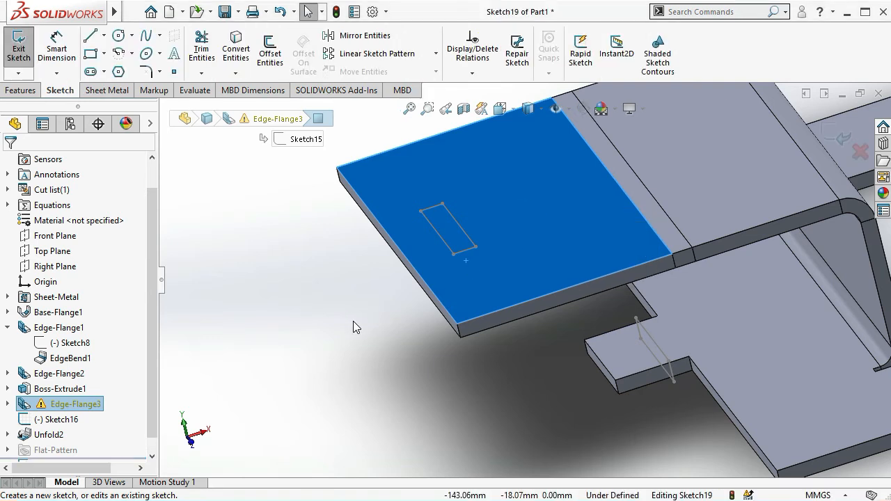
key(space)
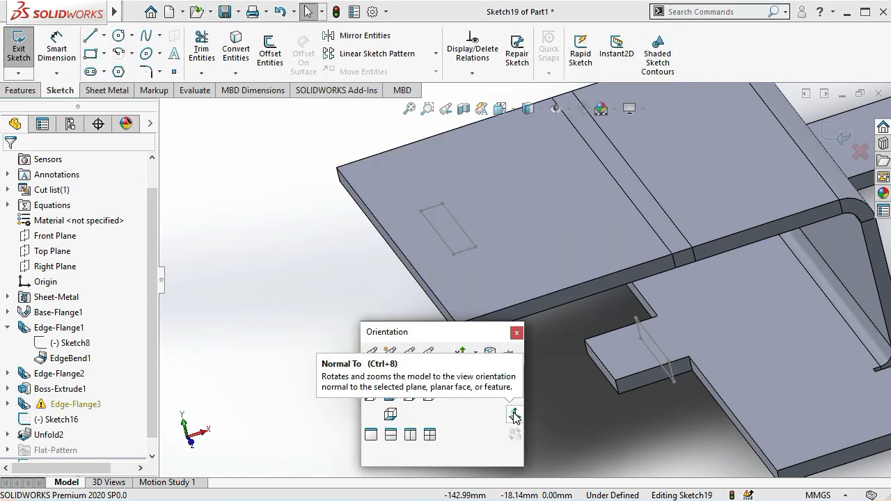
click(514, 415)
scroll(343, 252, down, 5)
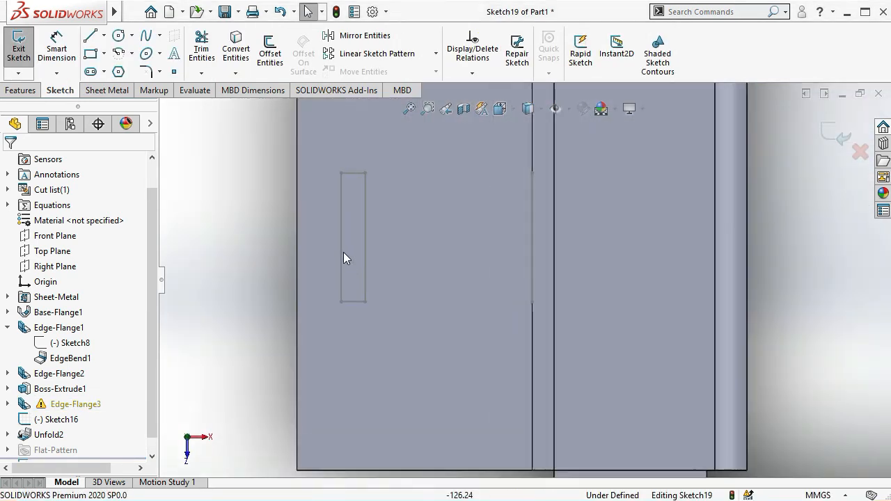
scroll(343, 252, up, 3)
Copy the four lines of the clearance outline into the sketch with a 0 mm offset and delete the offset dimension
click(429, 252)
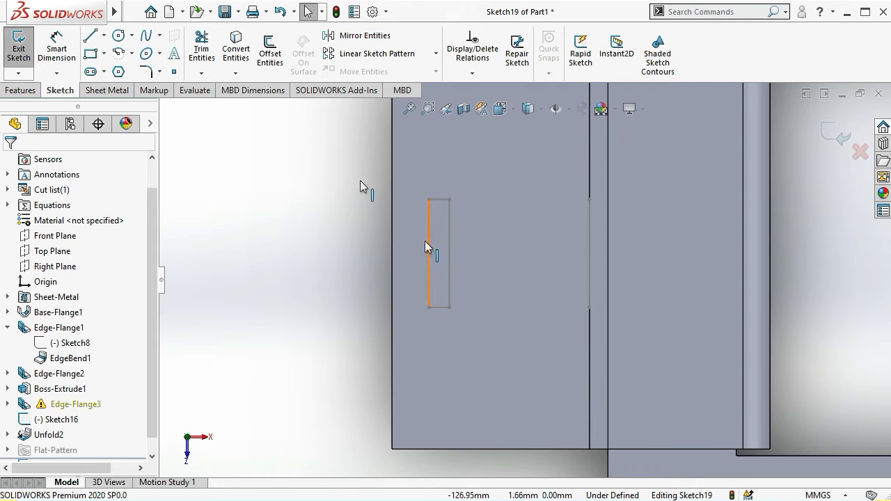
click(273, 59)
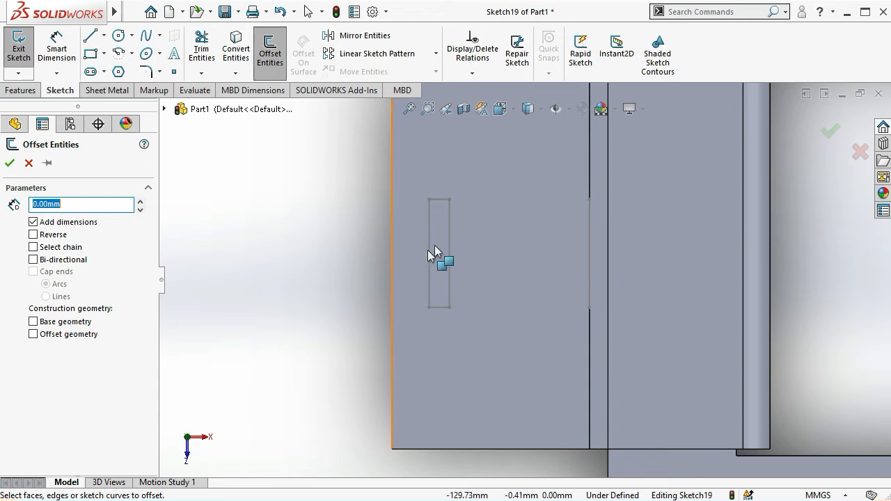
click(431, 227)
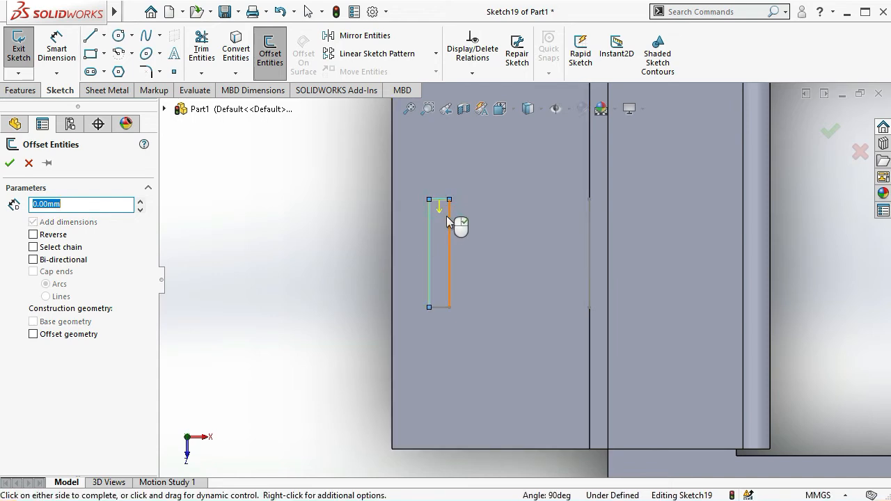
click(441, 303)
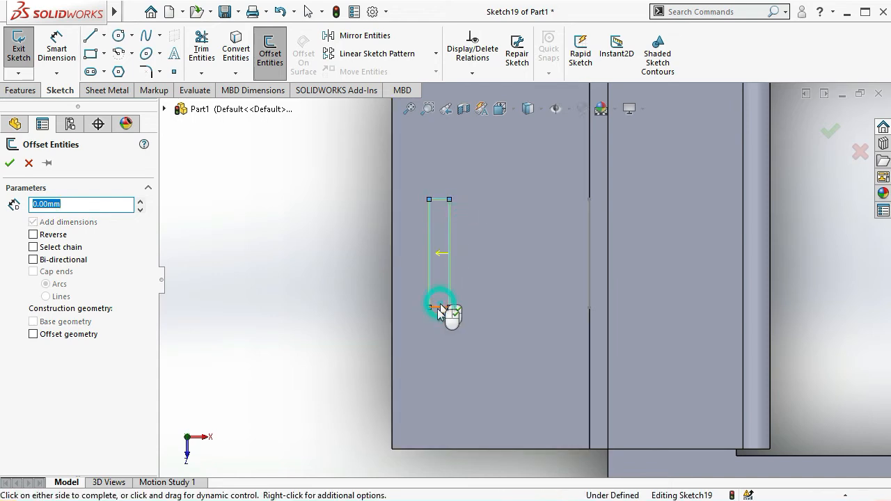
key(Escape)
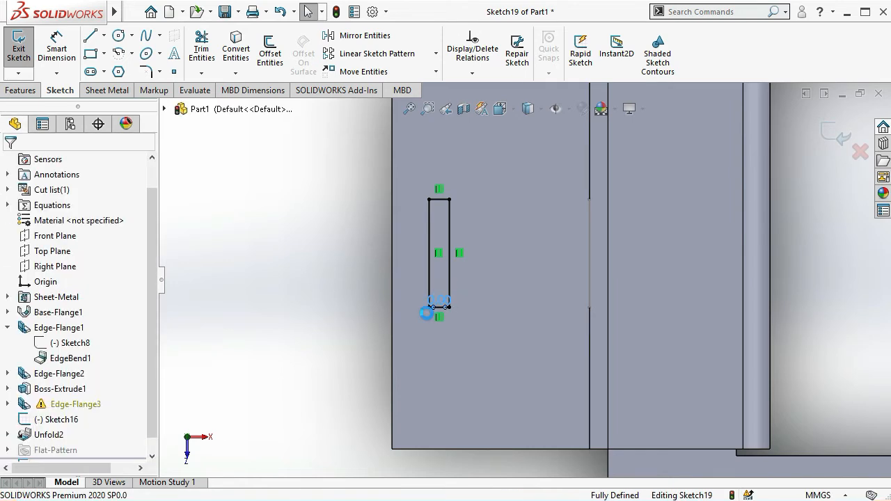
key(Delete)
click(508, 261)
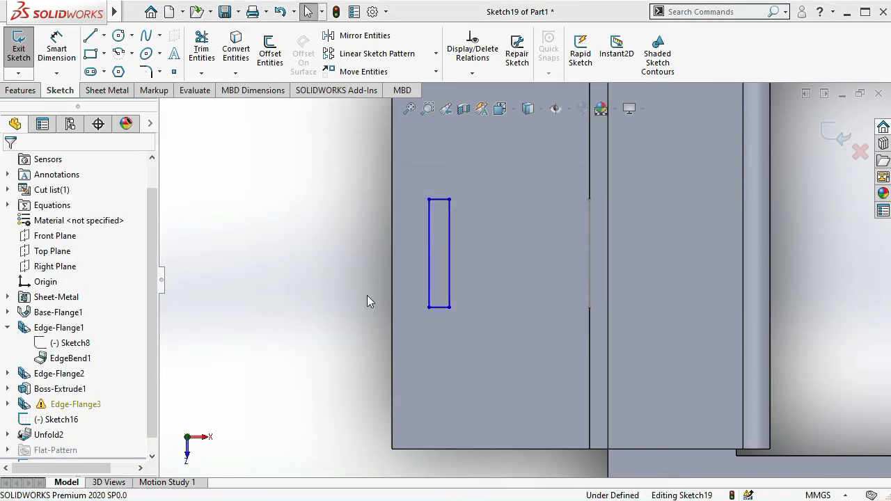
Cut the slot profile through the unfolded flange with a blind Extruded Cut linked to the sheet thickness, keeping Normal cut enabled
click(22, 91)
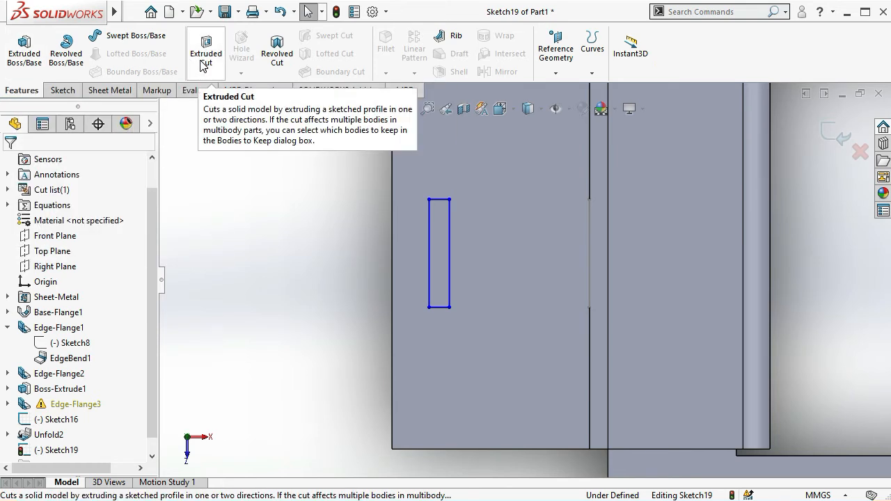
click(118, 91)
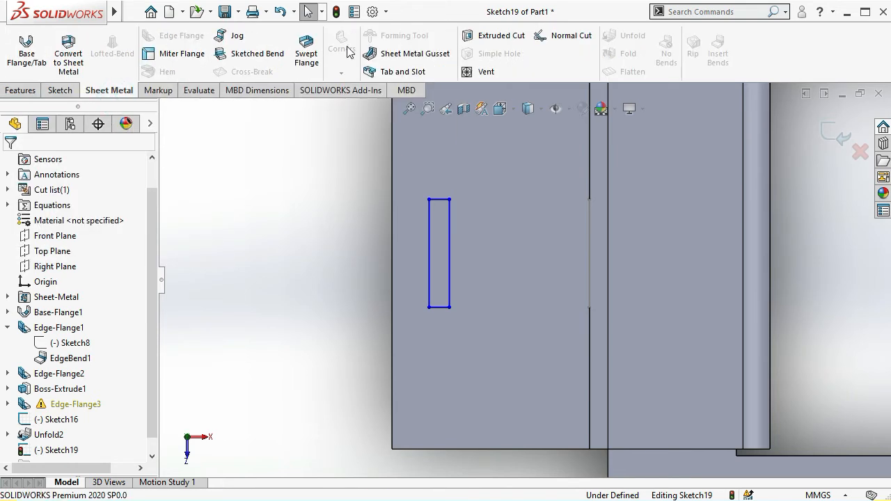
click(498, 38)
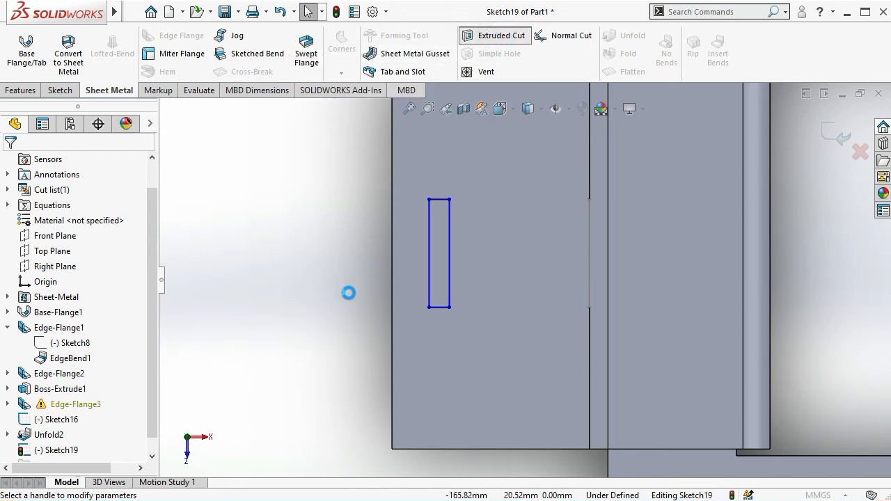
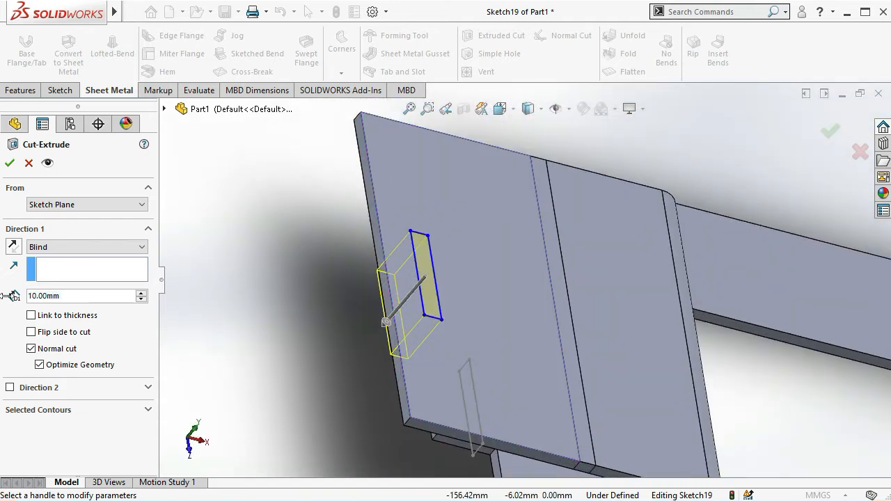
click(31, 316)
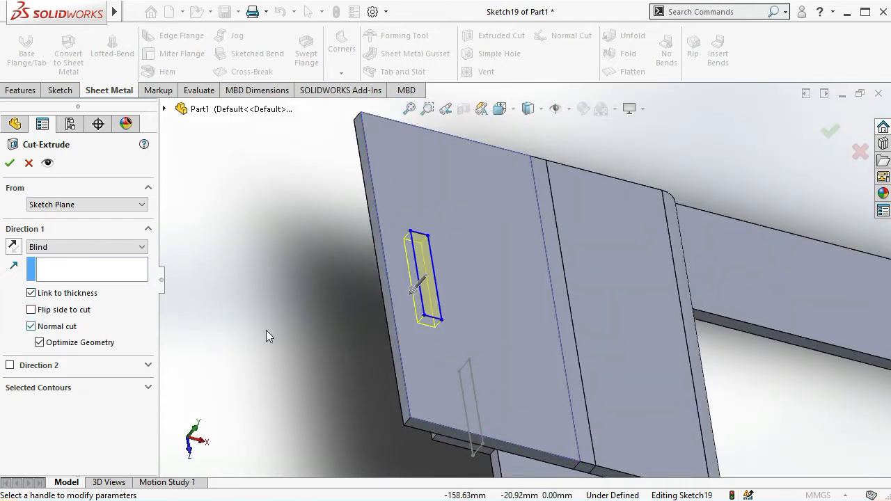
middle_drag(300, 285, 237, 348)
click(10, 163)
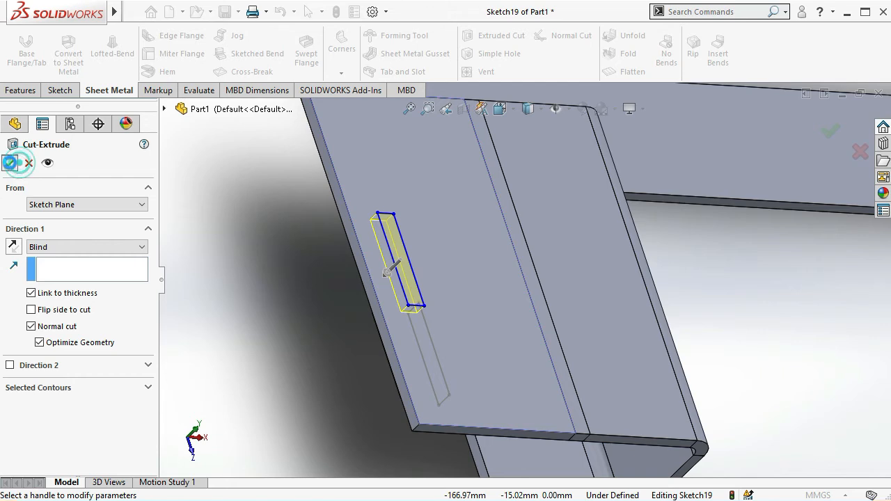
click(257, 288)
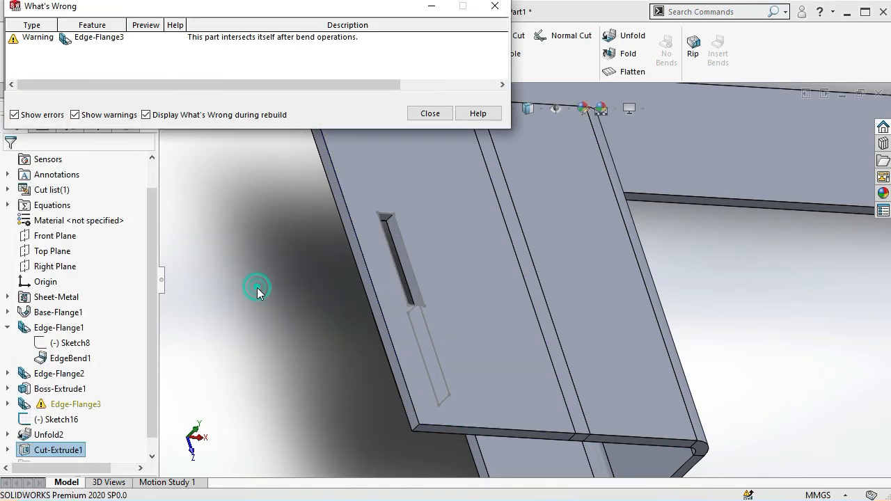
Dismiss the rebuild warning and examine the outer edge flange, its cut slot and the original clearance sketch around the tab
click(431, 114)
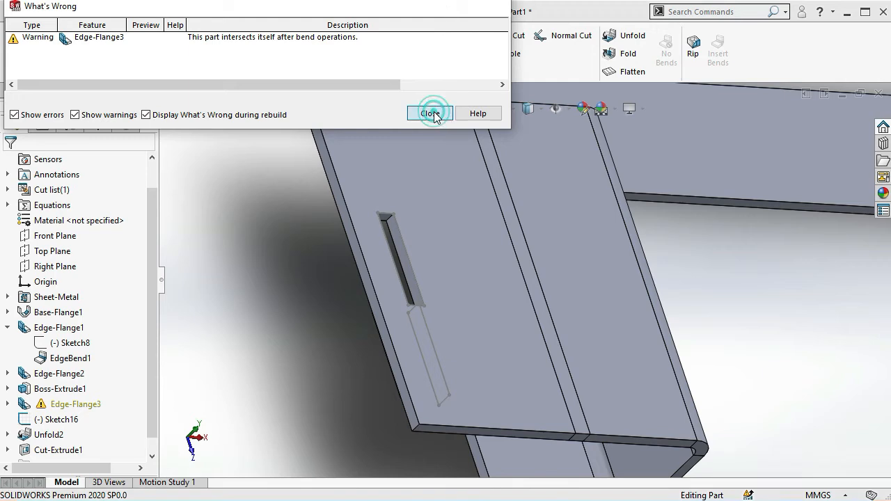
scroll(338, 382, up, 2)
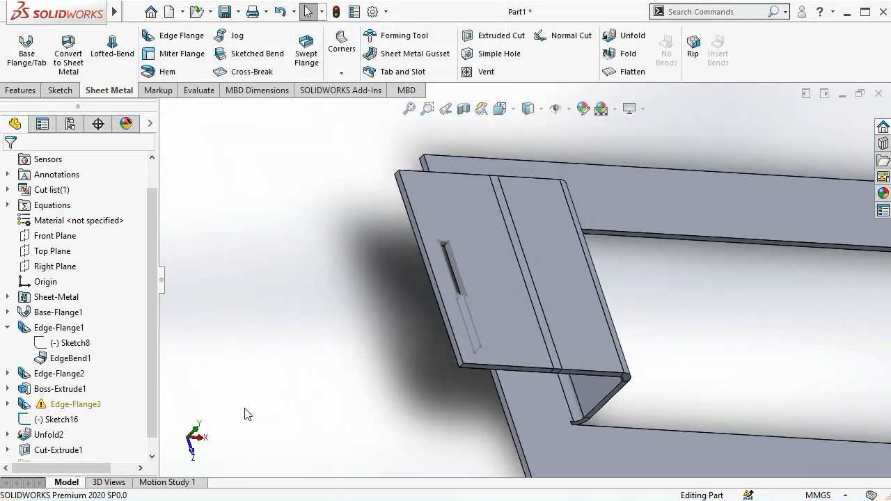
middle_drag(245, 408, 271, 375)
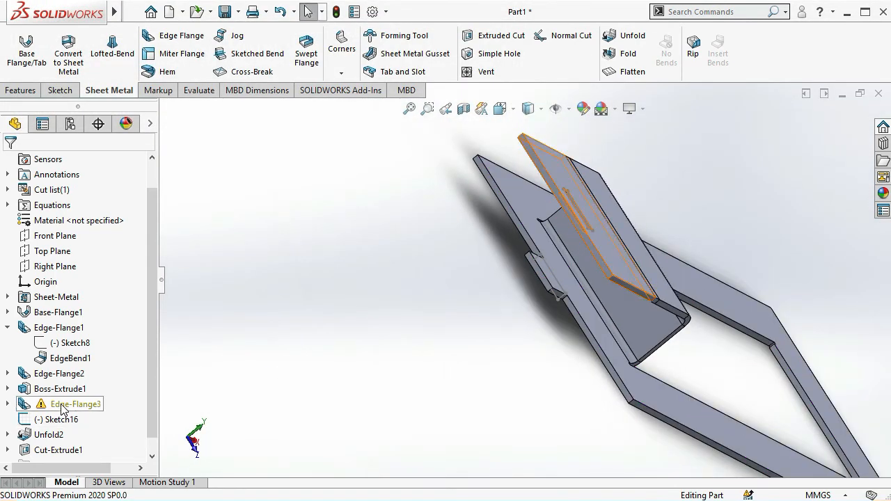
click(62, 405)
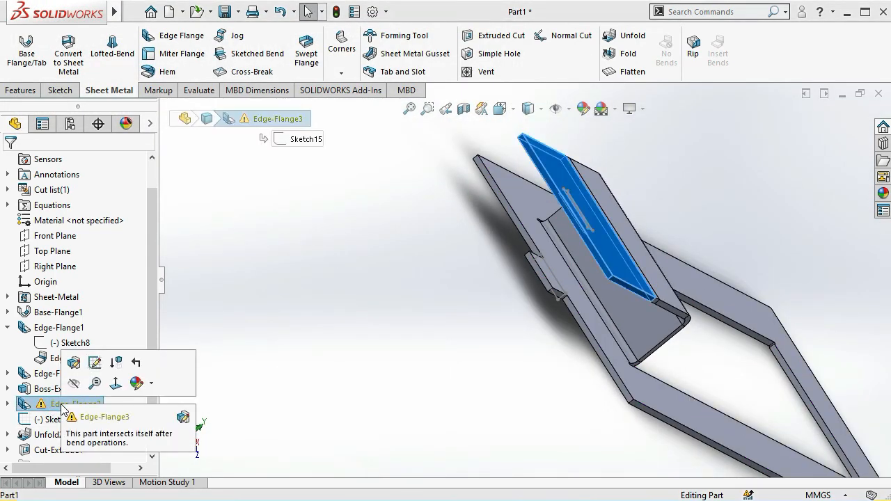
scroll(550, 300, down, 6)
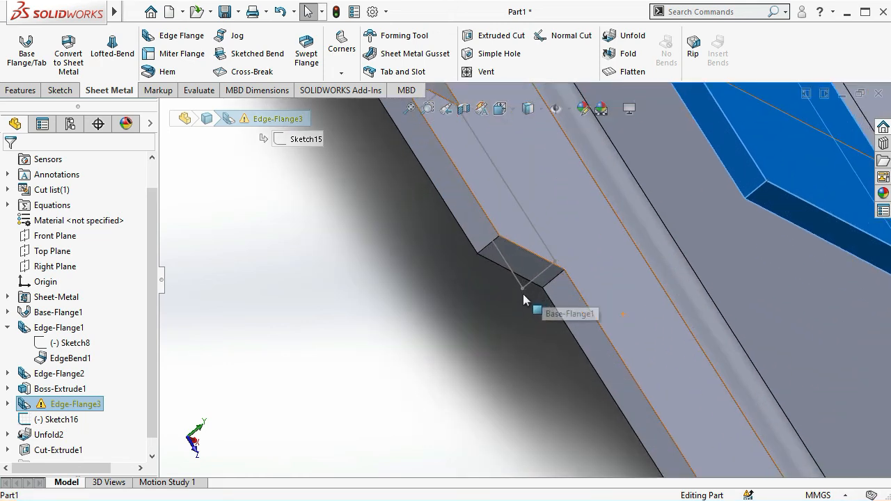
middle_drag(492, 328, 478, 342)
scroll(421, 362, up, 5)
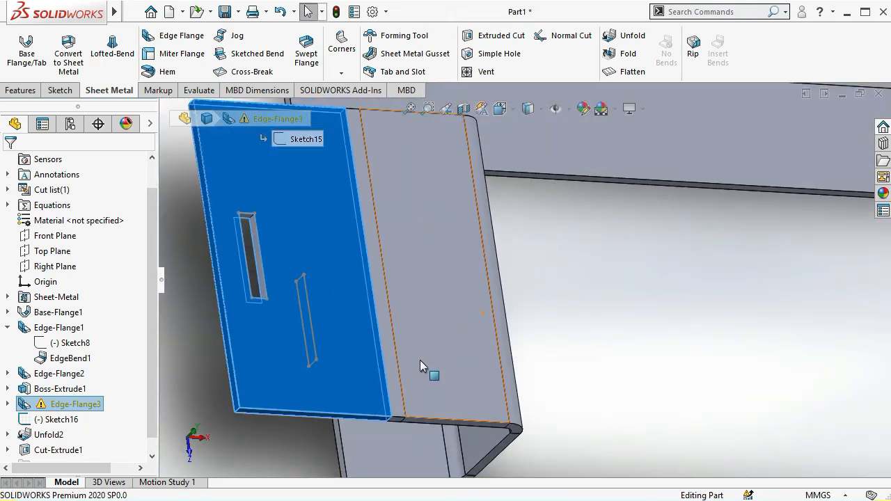
scroll(420, 360, up, 5)
click(264, 388)
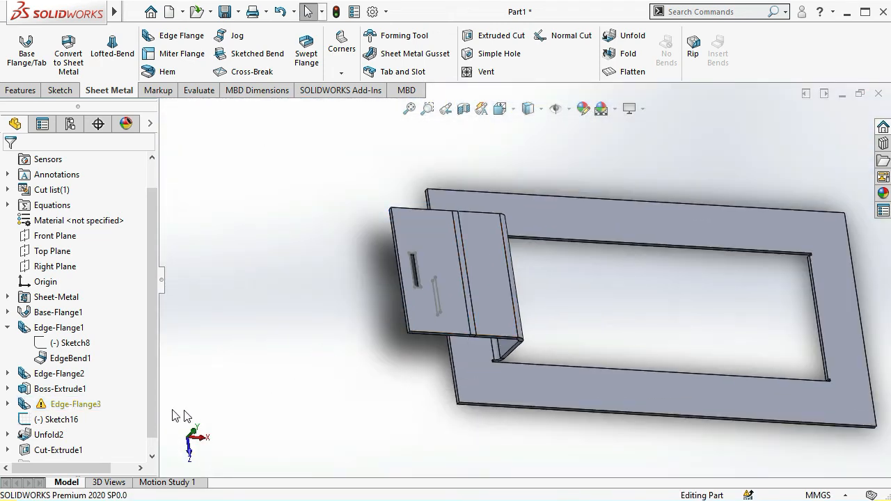
click(77, 408)
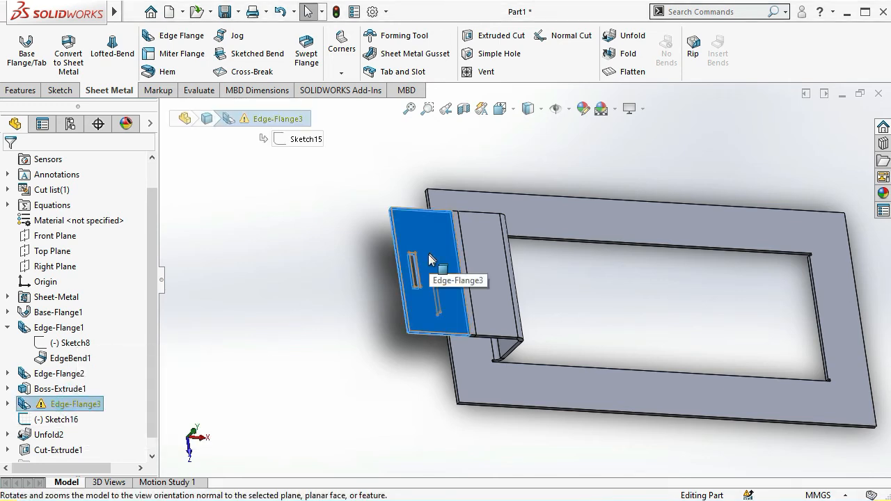
click(207, 383)
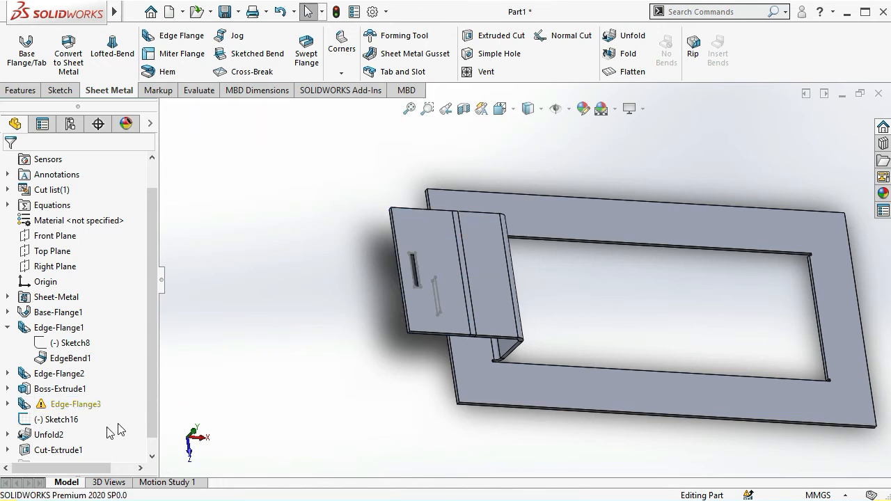
click(70, 421)
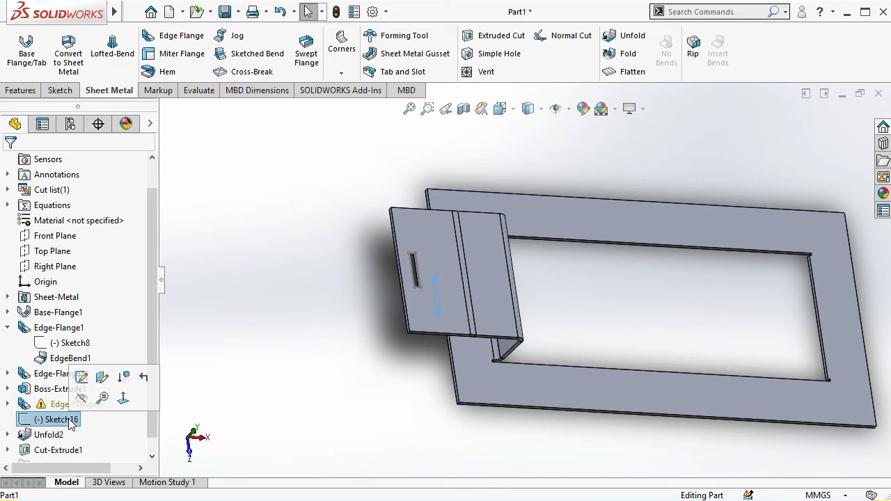
click(230, 432)
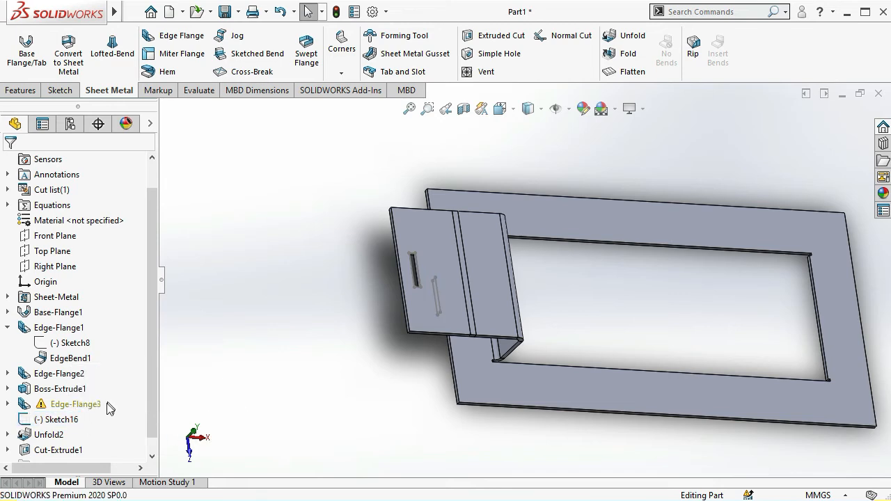
Check which features and sketches depend on the outer edge flange in its delete confirmation, then cancel the deletion
click(83, 410)
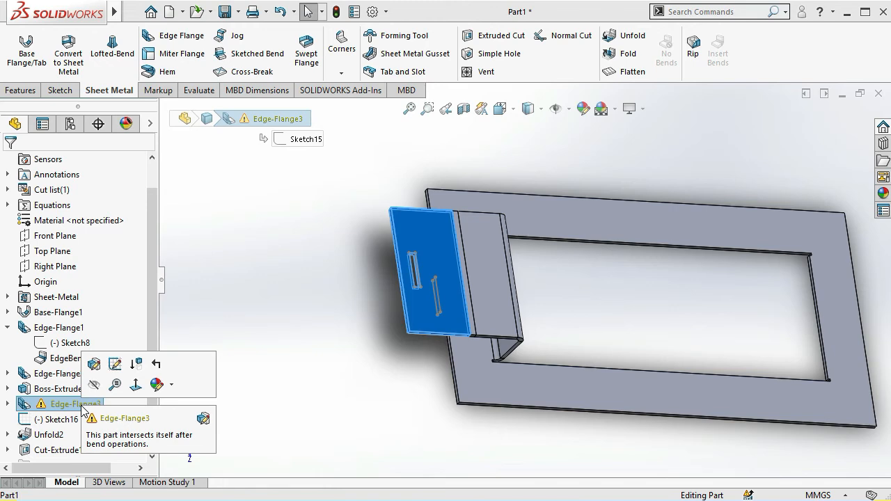
key(Delete)
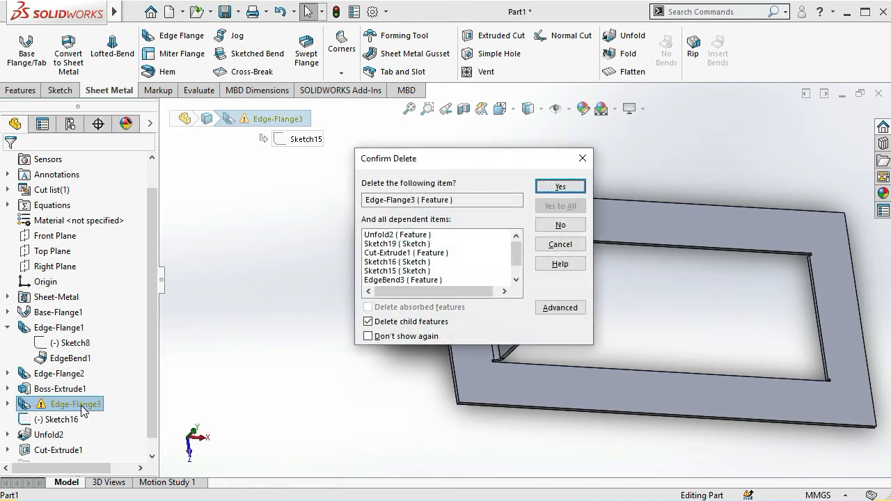
click(394, 262)
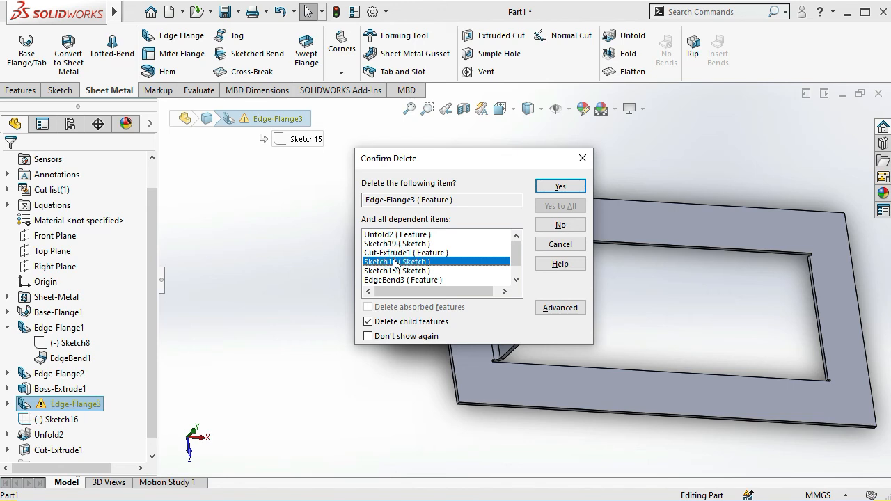
click(583, 159)
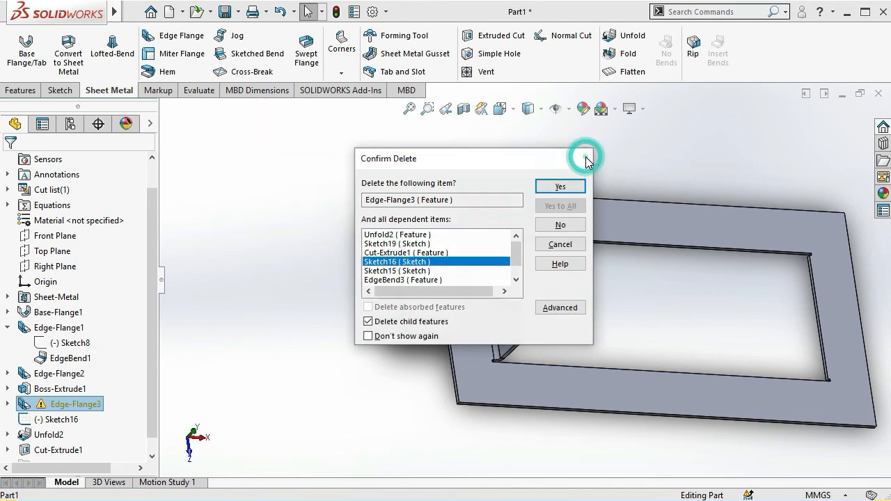
Locate the original clearance sketch beside the slot and open the slot cut's own sketch for editing
click(70, 420)
scroll(443, 283, down, 5)
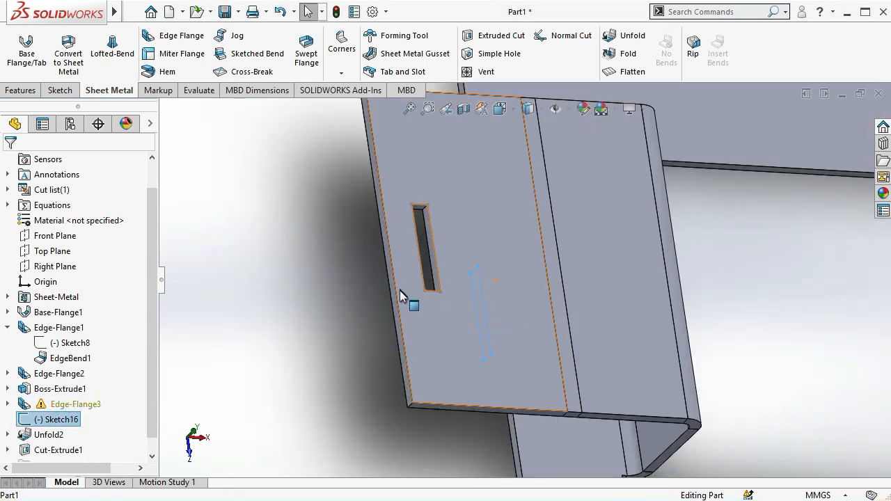
scroll(432, 291, down, 2)
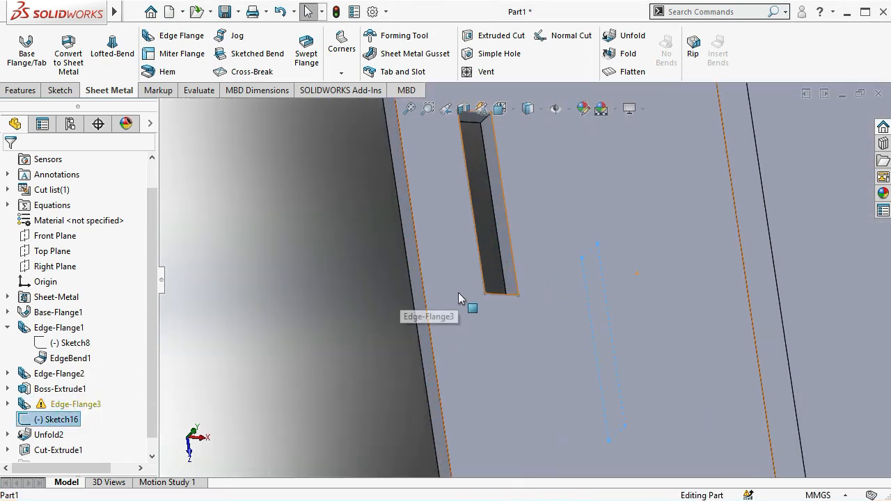
click(66, 450)
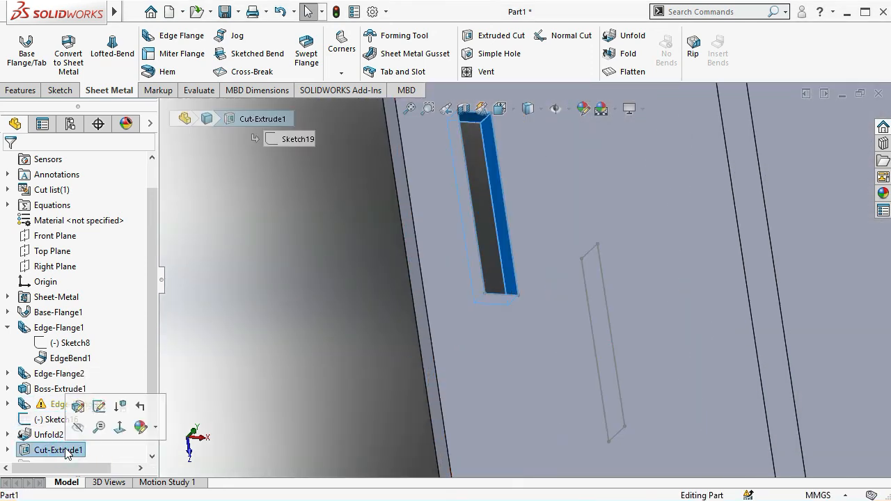
click(99, 411)
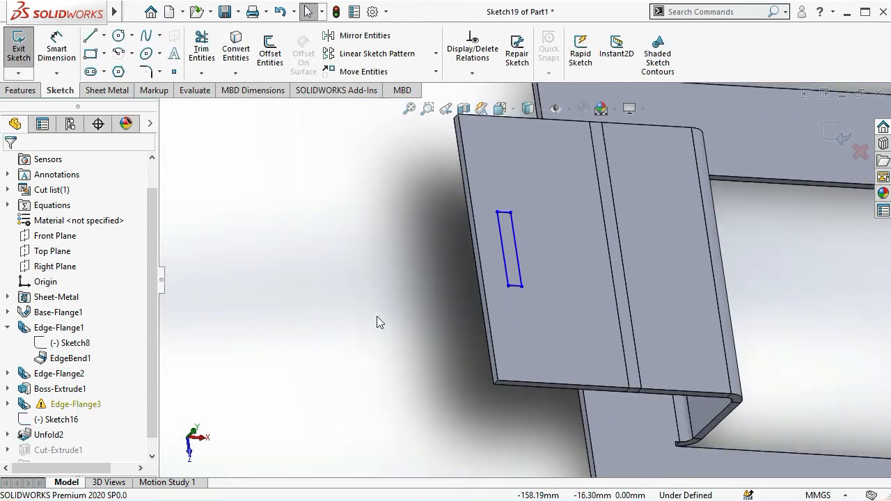
key(space)
click(537, 411)
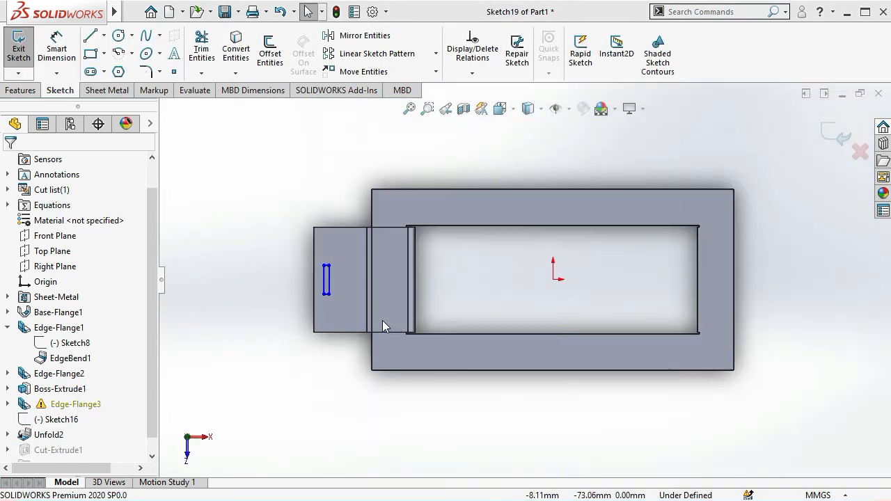
scroll(311, 273, down, 8)
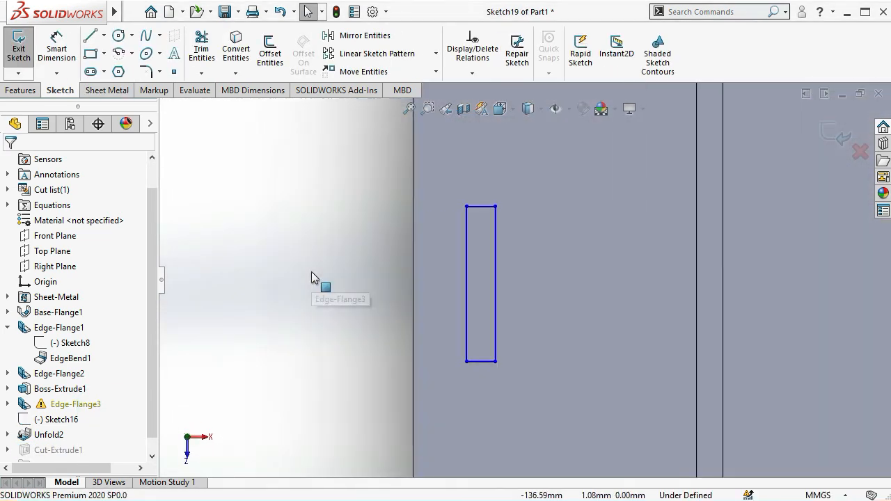
Dimension the slot's distance from the flange's outer edge and its width between the two long sides
click(54, 48)
click(466, 271)
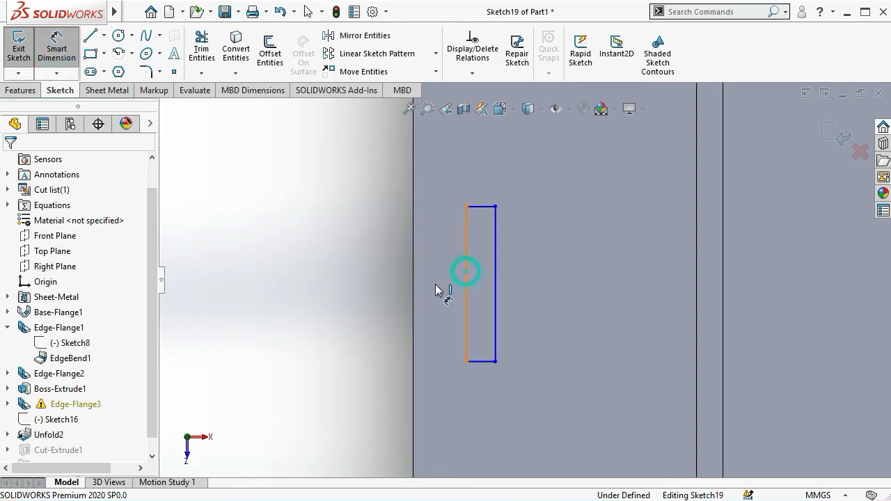
click(413, 275)
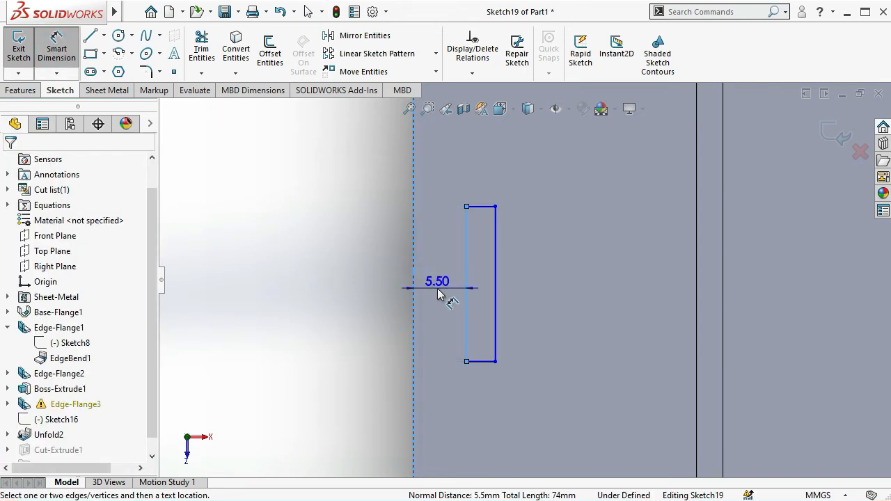
click(438, 292)
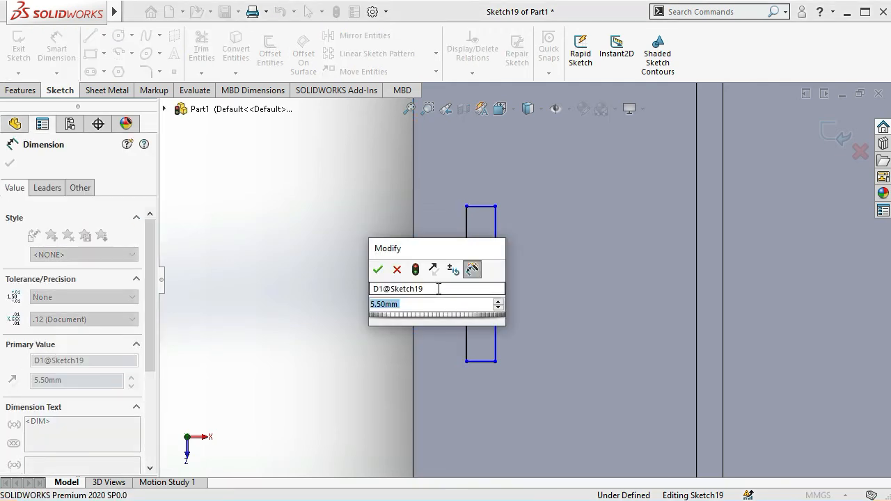
key(Return)
click(303, 307)
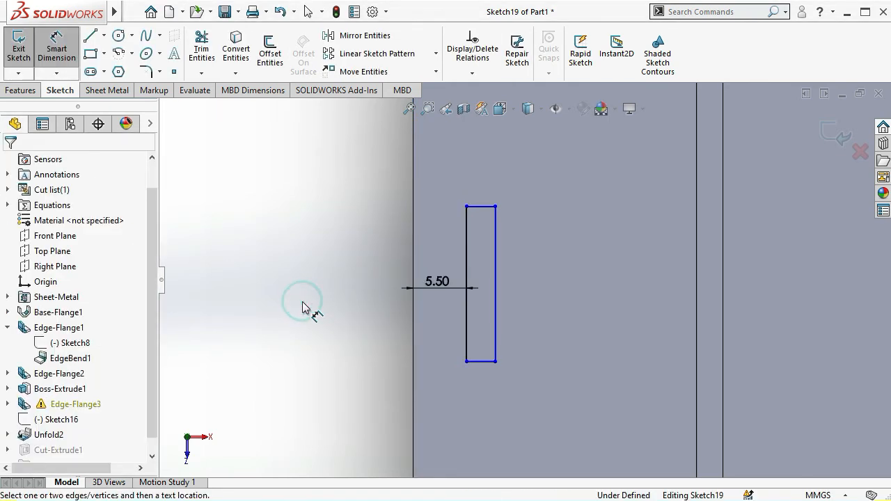
click(470, 312)
click(496, 309)
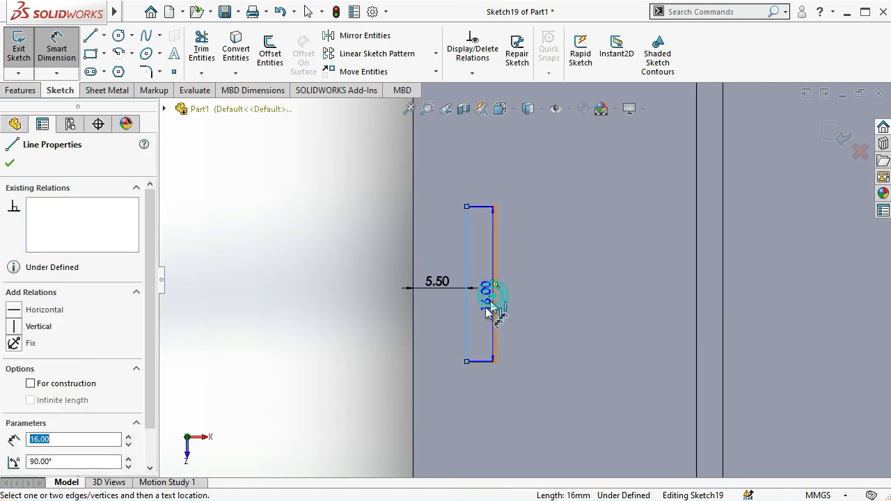
click(481, 322)
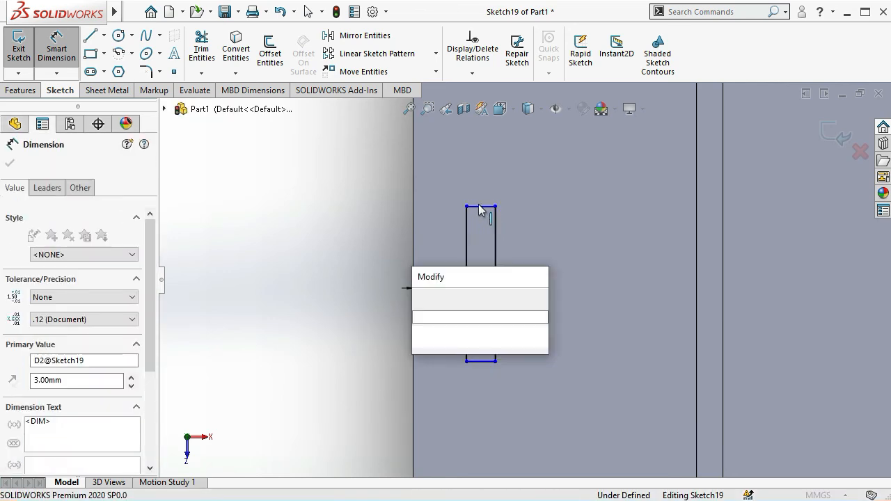
key(Return)
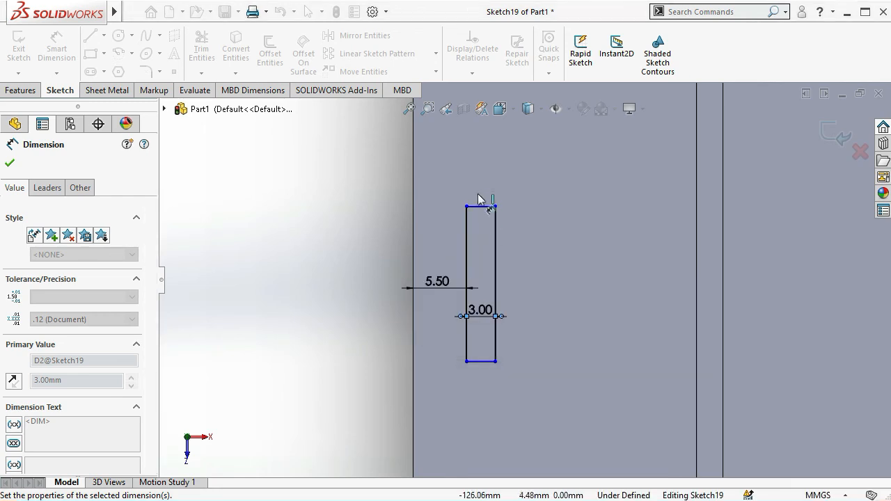
Dimension the slot's length between its short sides and exit the sketch, discarding all dimension changes
click(477, 208)
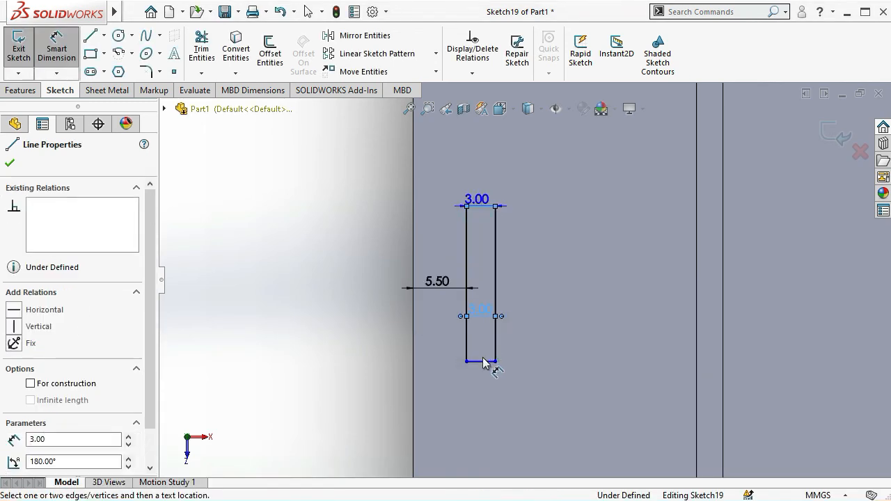
click(487, 362)
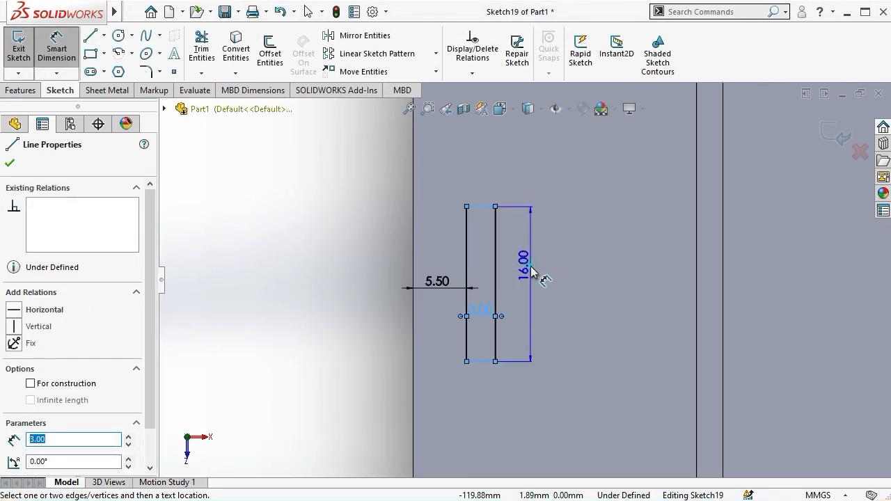
click(532, 271)
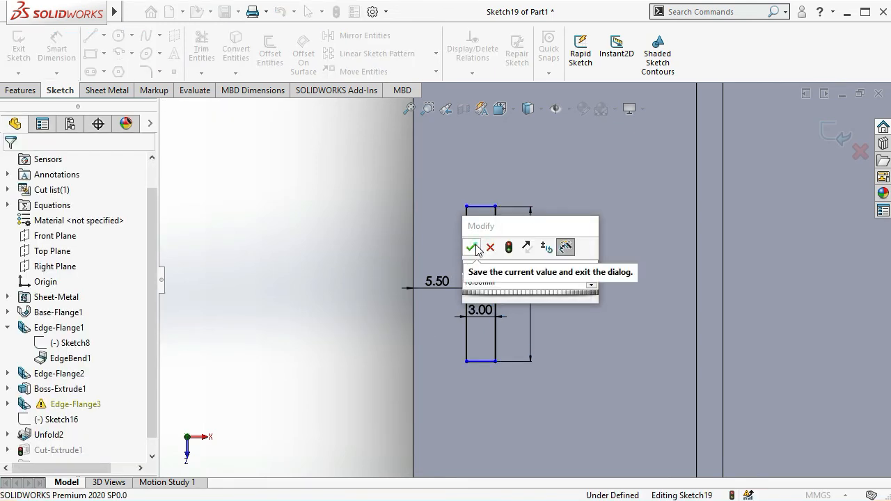
click(473, 247)
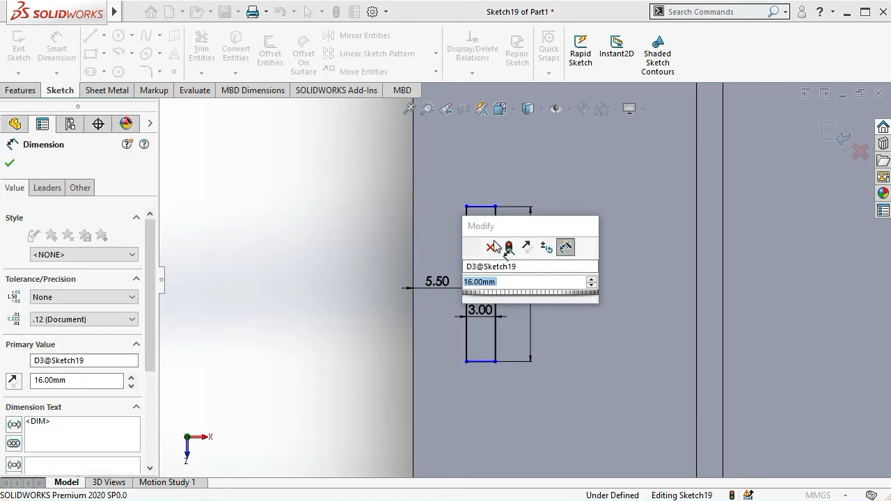
key(Escape)
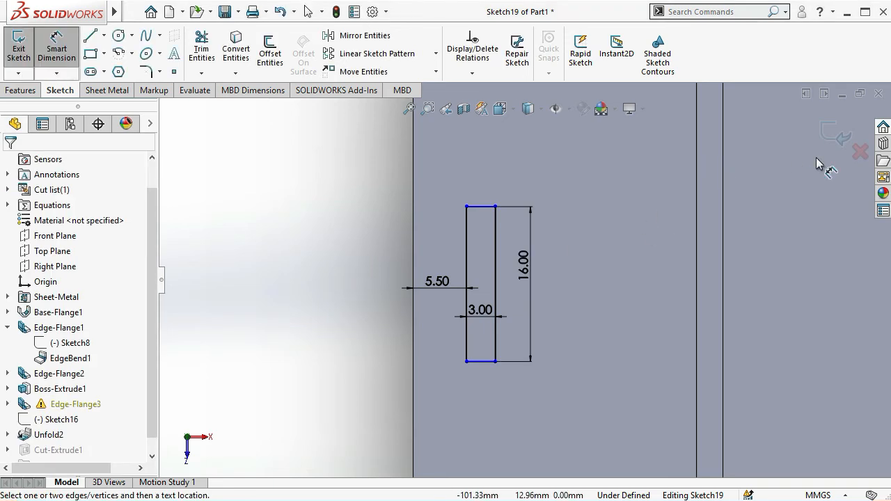
click(859, 152)
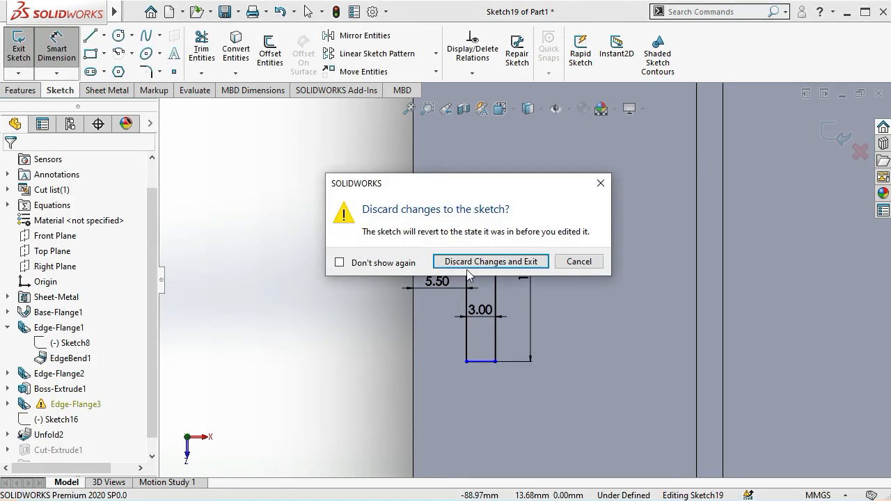
click(477, 262)
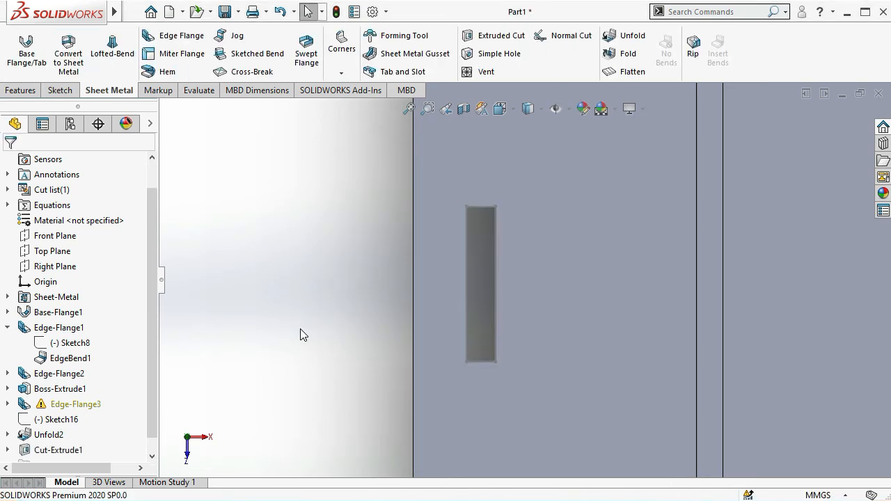
Set the outer edge flange's (Edge-Flange3) length to 20 mm and dismiss the rebuild error report
scroll(301, 331, up, 2)
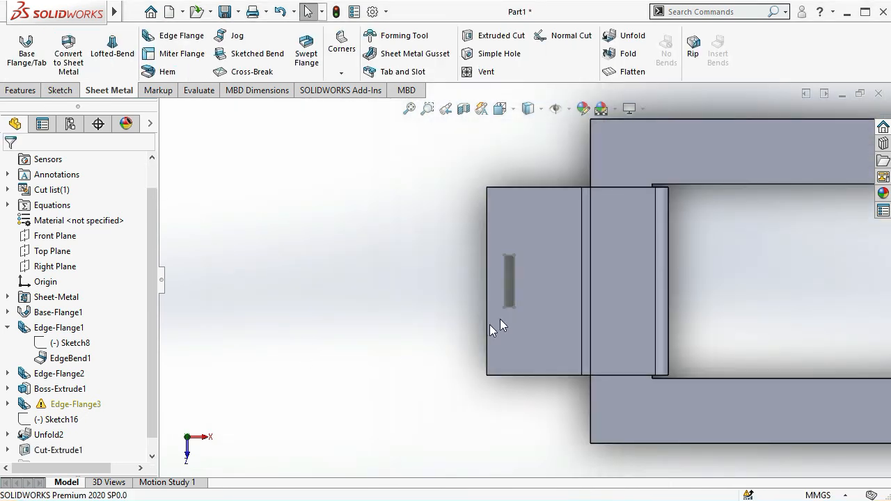
scroll(516, 313, down, 2)
scroll(506, 301, down, 2)
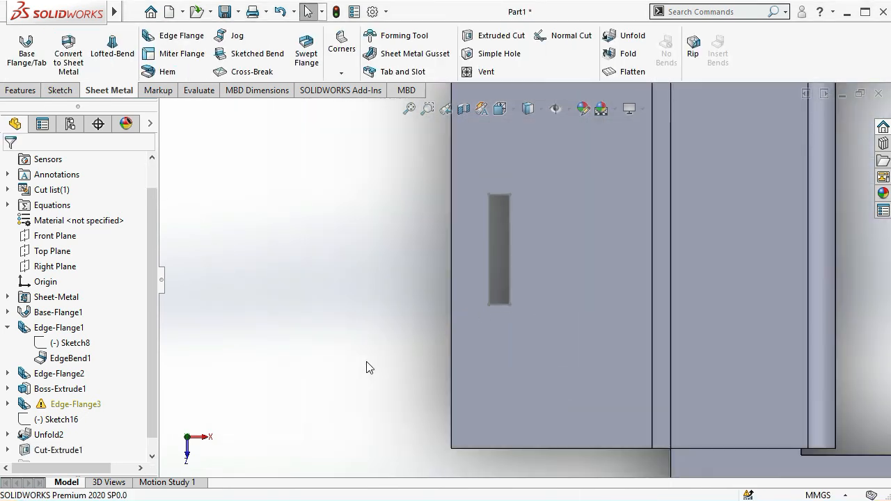
scroll(369, 368, up, 1)
click(71, 408)
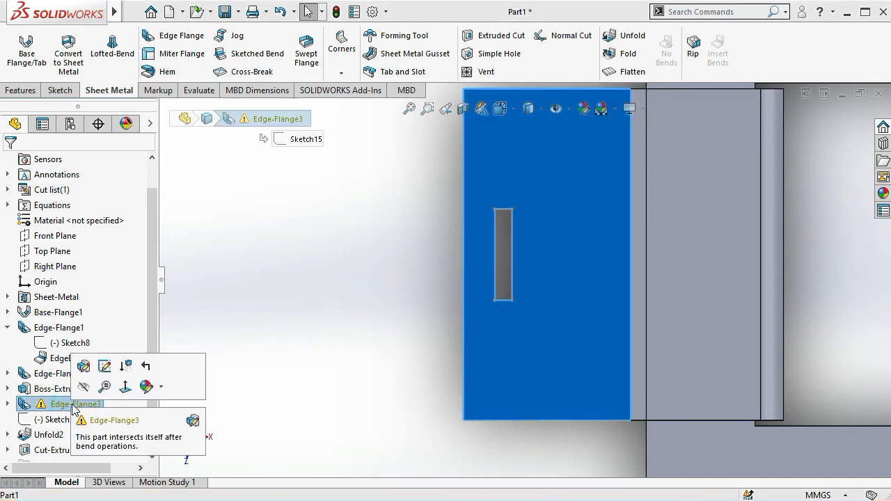
click(83, 368)
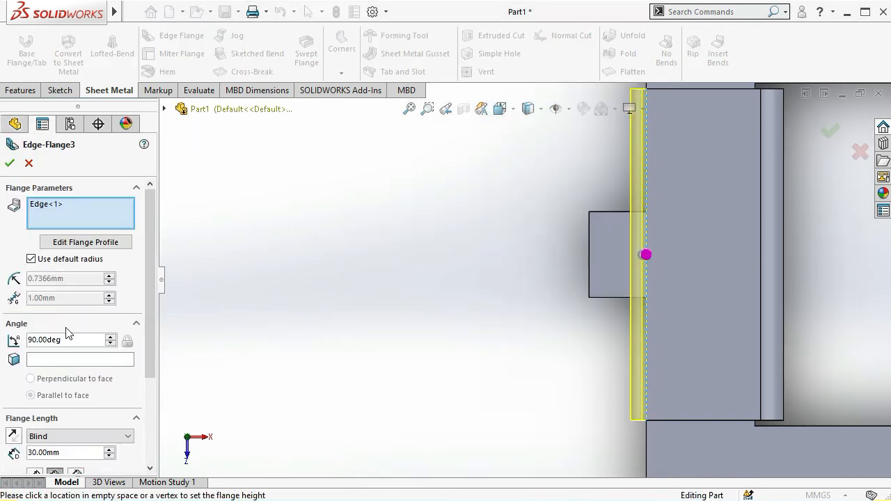
double_click(70, 454)
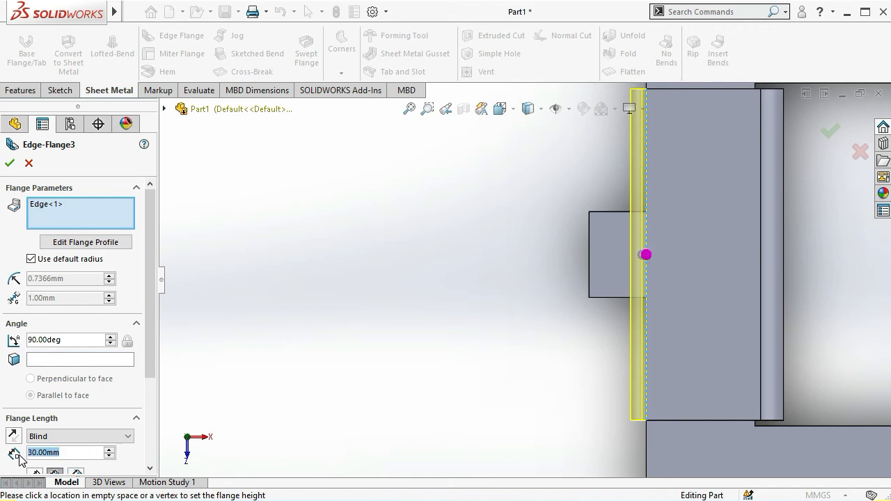
text(20)
key(Return)
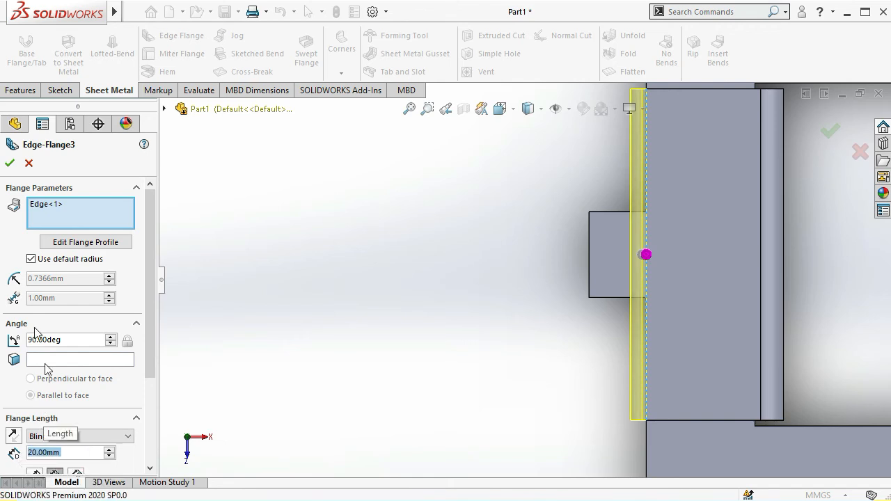
click(11, 162)
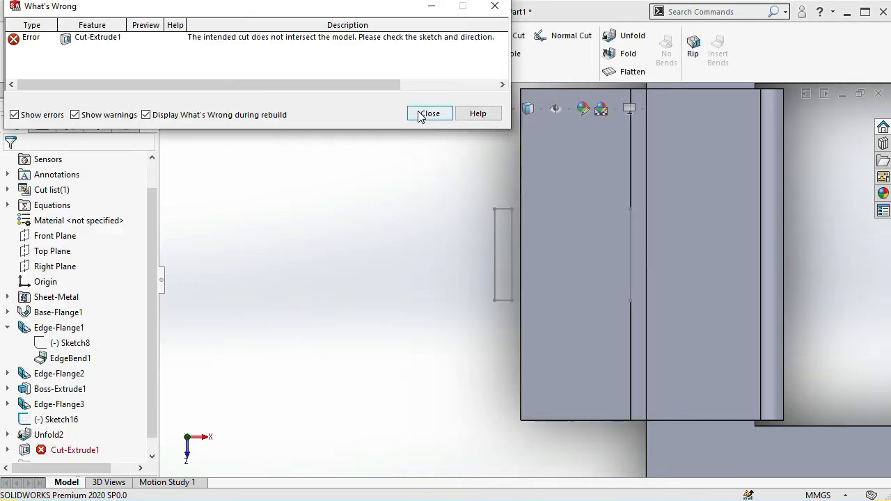
click(422, 114)
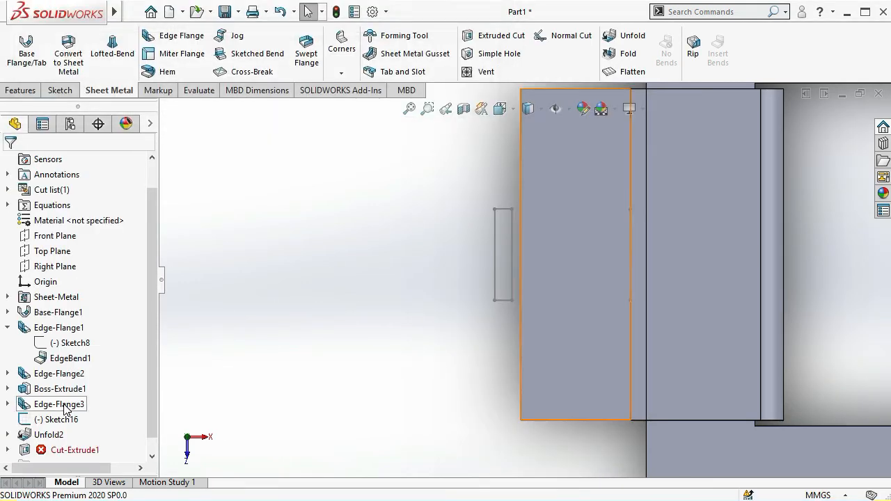
Examine the failed slot cut and how its sketch lies relative to the shortened flange's outer edge
click(69, 406)
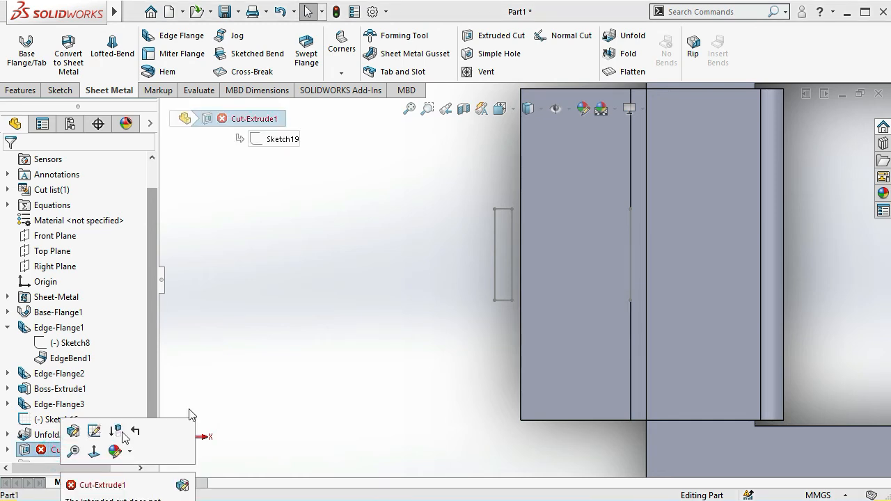
middle_drag(314, 337, 357, 300)
middle_drag(357, 335, 313, 369)
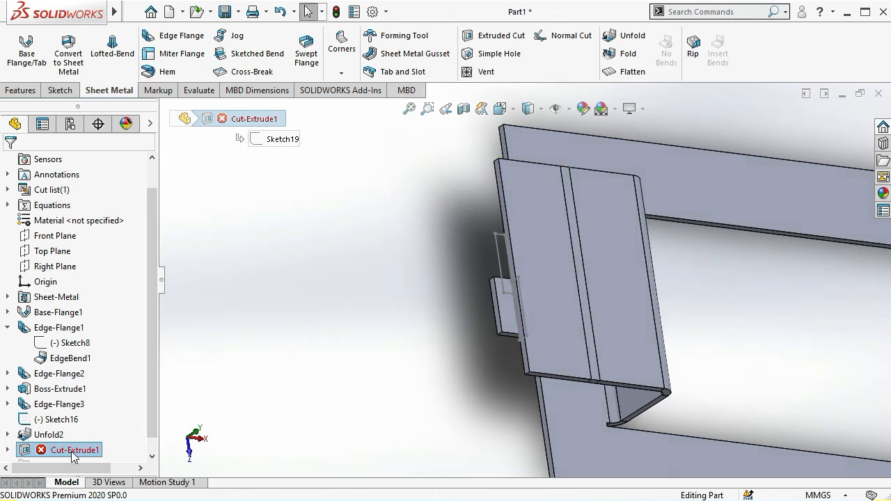
mouse_move(73, 455)
click(272, 402)
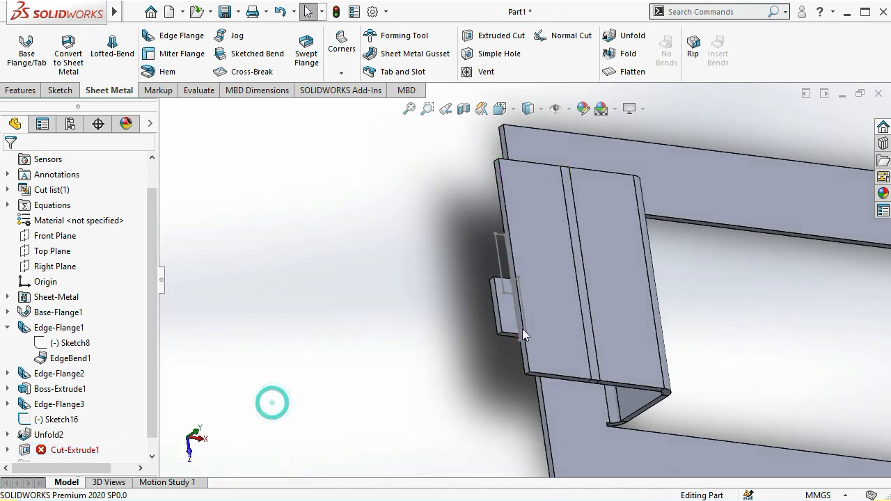
scroll(509, 310, down, 3)
scroll(509, 310, down, 1)
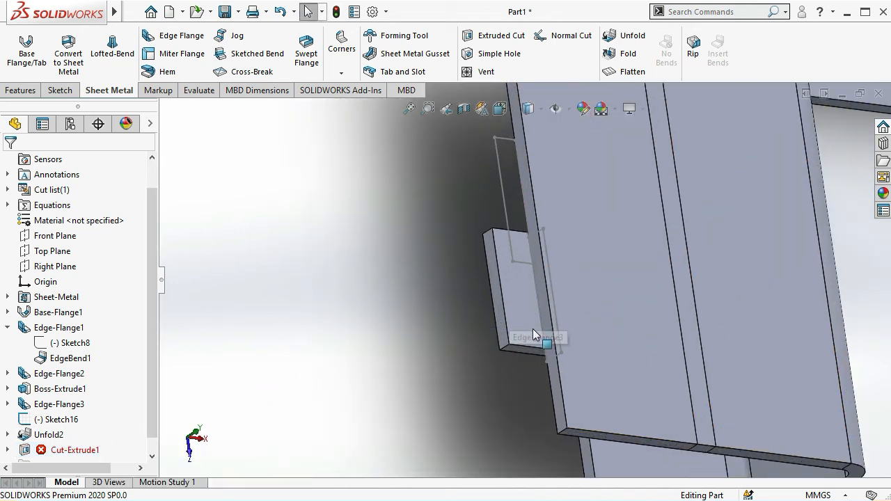
click(555, 382)
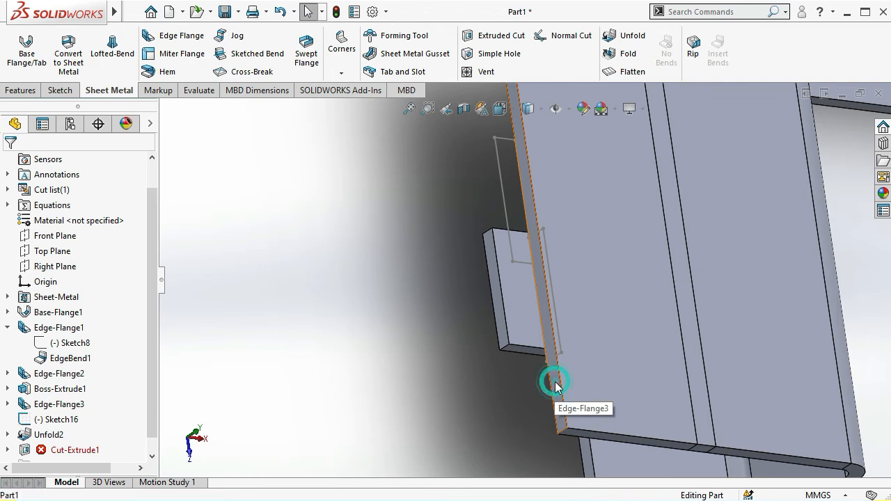
click(328, 414)
middle_drag(328, 412, 357, 388)
scroll(470, 358, up, 1)
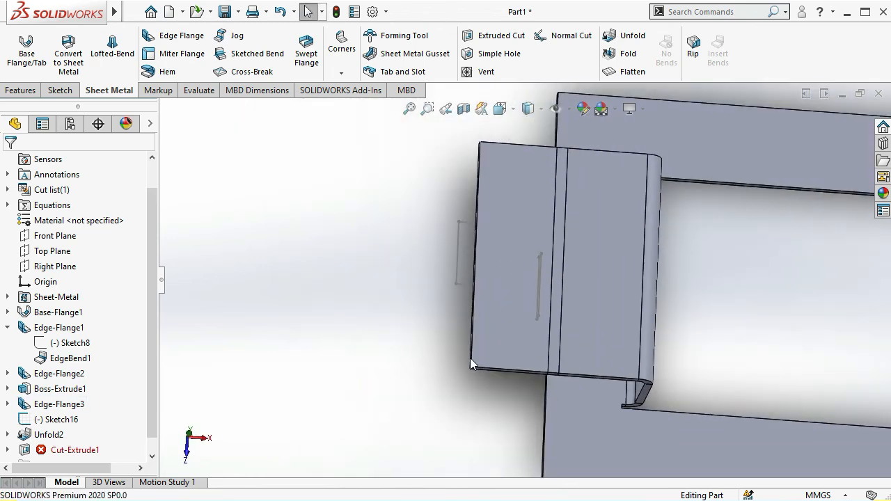
Sketch a rectangle about 16.6 by 58 mm on the shortened flange's face, extending outward along its full outer edge
click(500, 344)
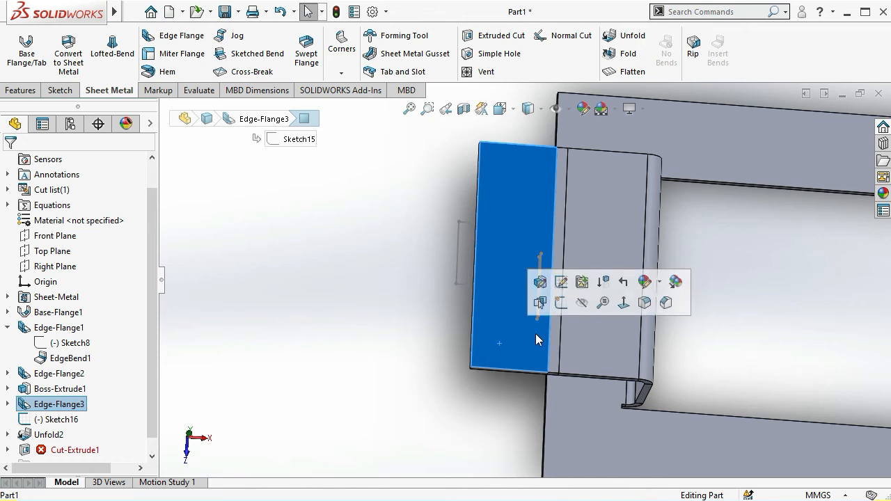
click(561, 303)
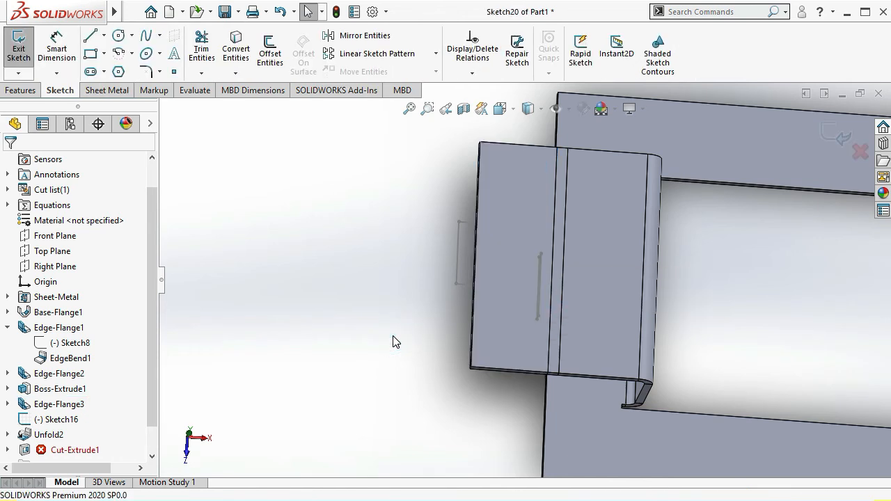
key(space)
click(551, 430)
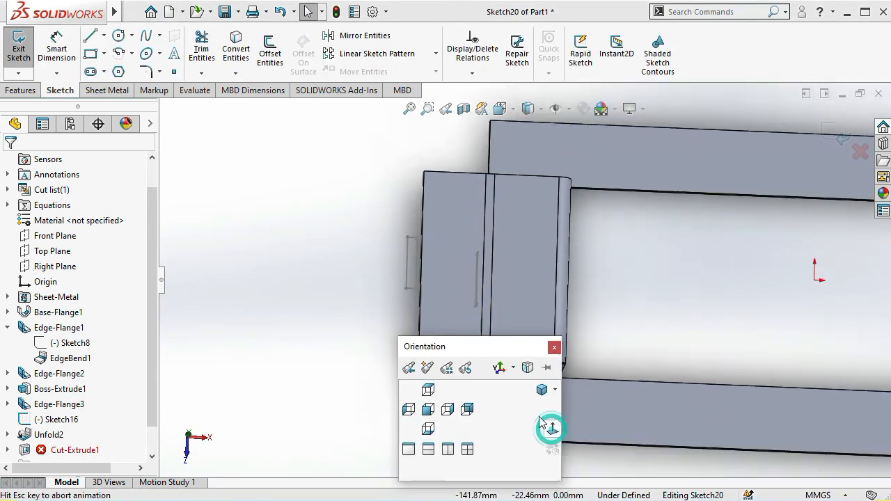
click(90, 55)
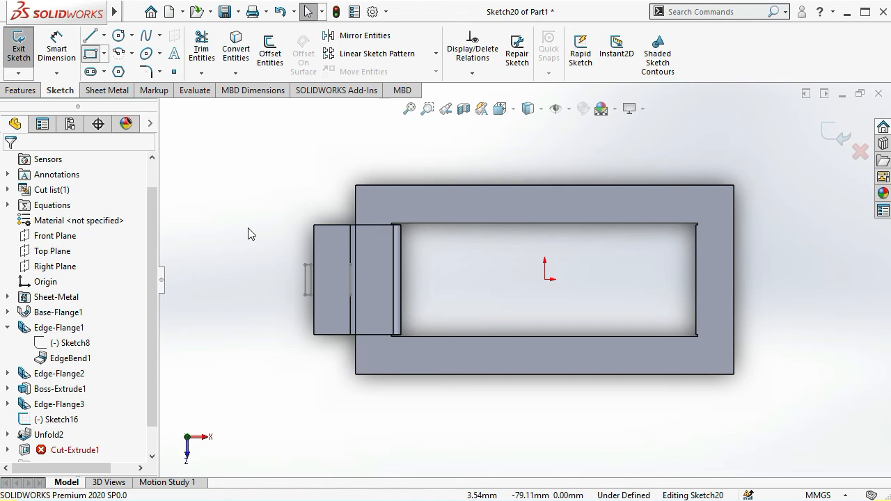
scroll(304, 253, down, 4)
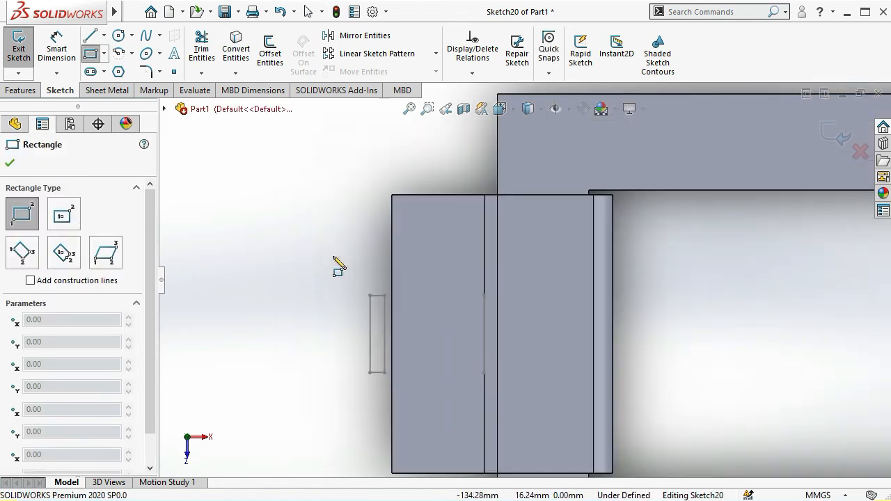
click(392, 195)
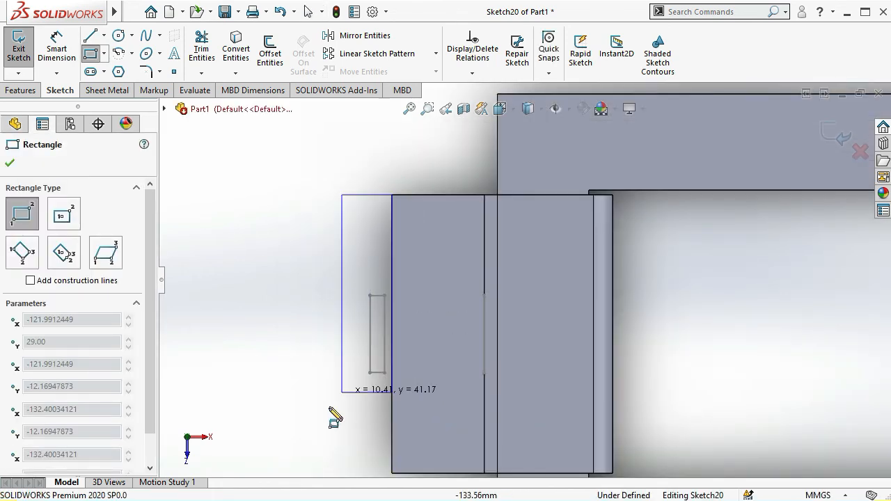
scroll(327, 426, up, 1)
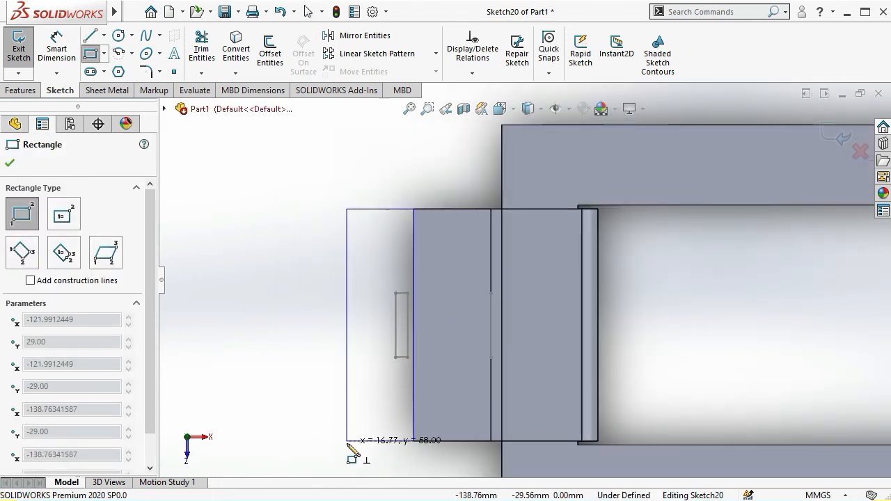
click(348, 441)
key(Escape)
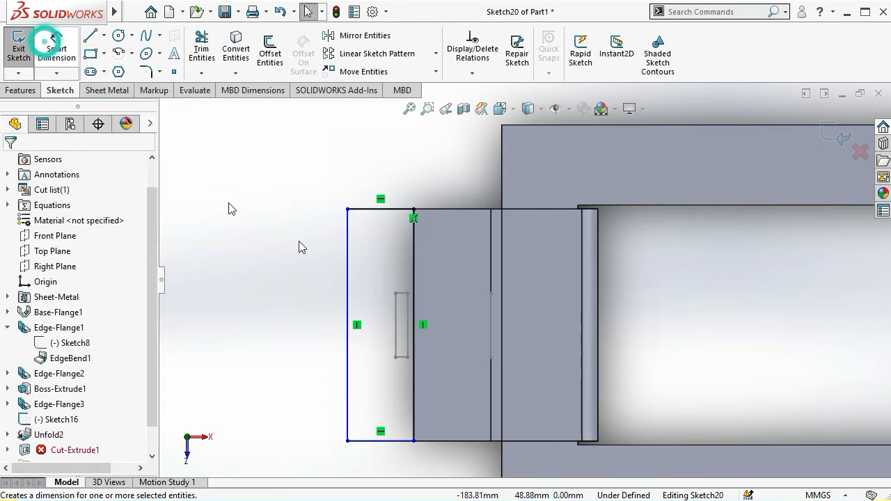
Dimension the rectangle's short side and set its width to 10 mm
click(385, 209)
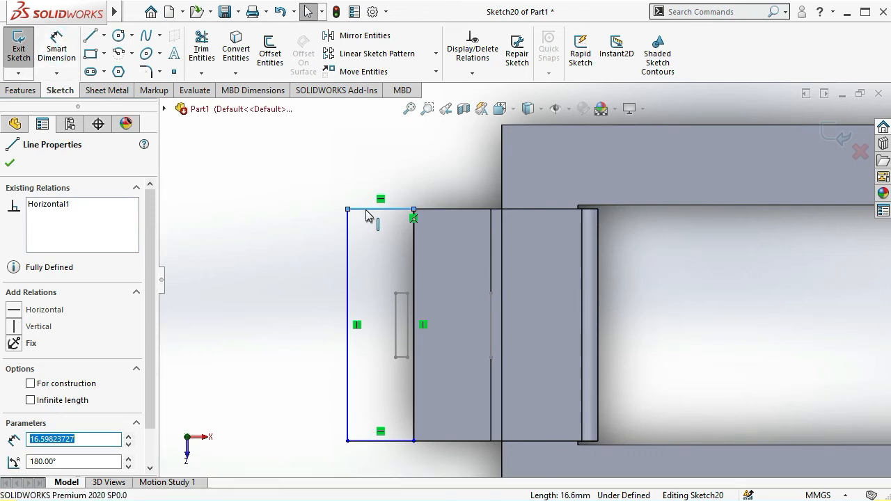
click(366, 210)
click(60, 46)
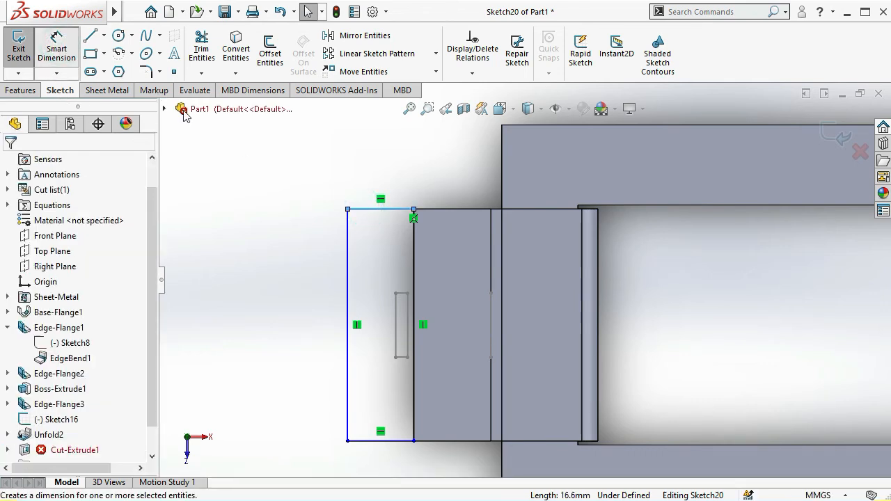
click(363, 209)
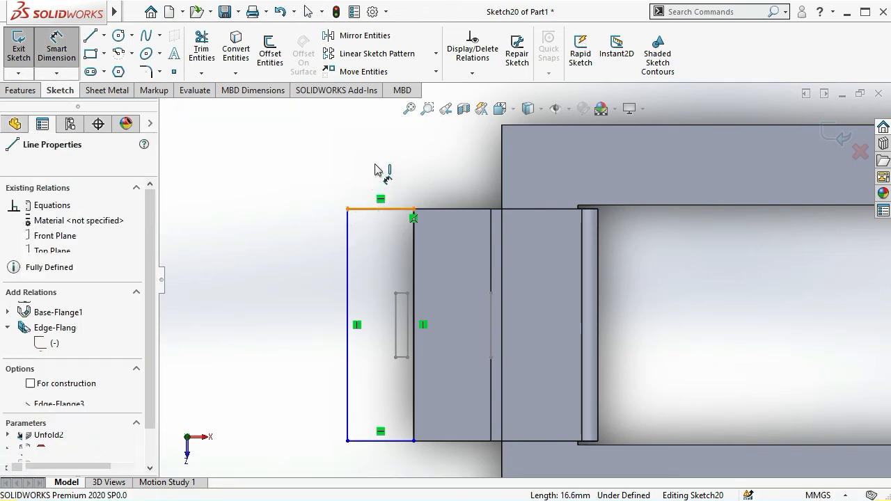
click(391, 172)
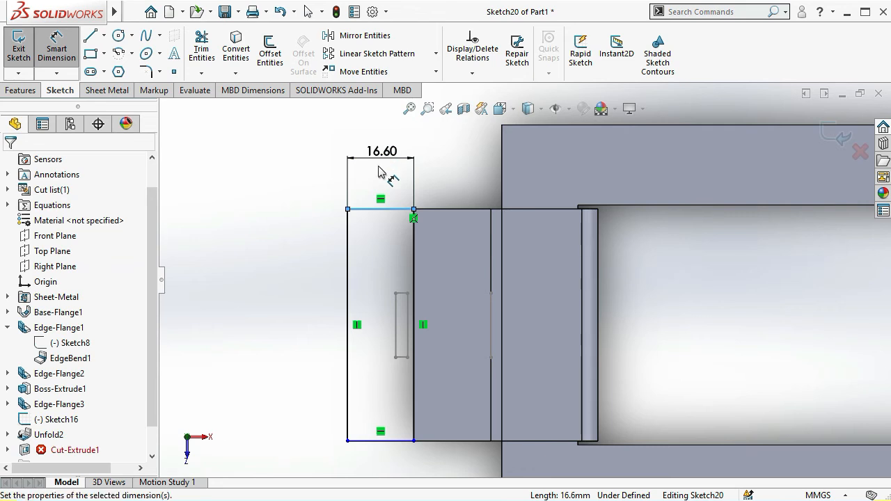
text(10)
key(Return)
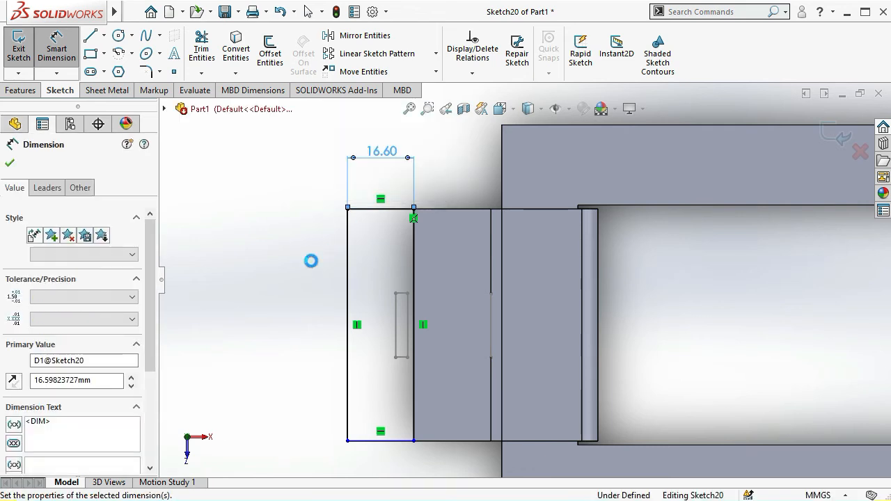
key(Escape)
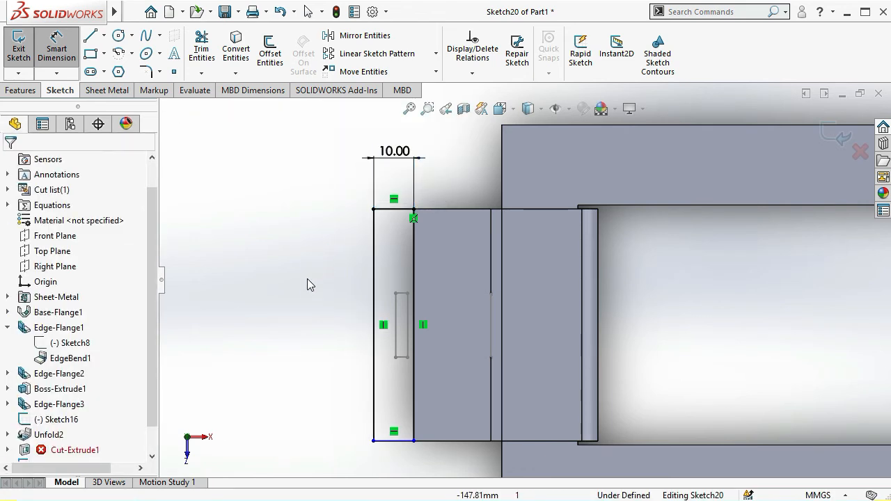
click(303, 284)
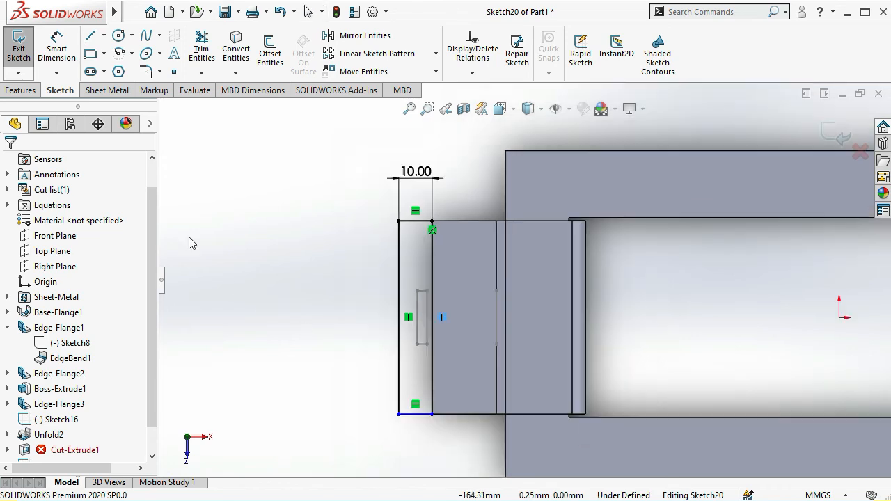
Create a base flange/tab from the rectangle, merged with the outer flange, and dismiss the rebuild error report
click(110, 90)
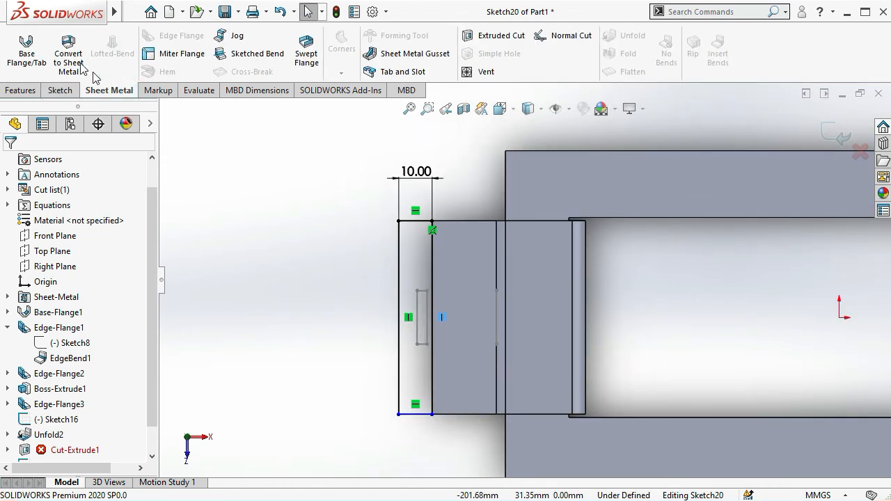
click(40, 59)
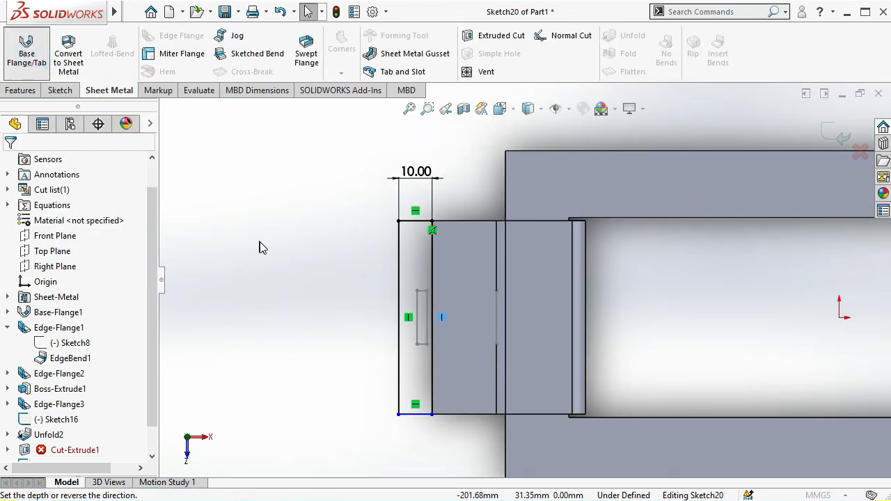
middle_drag(309, 233, 336, 146)
key(z)
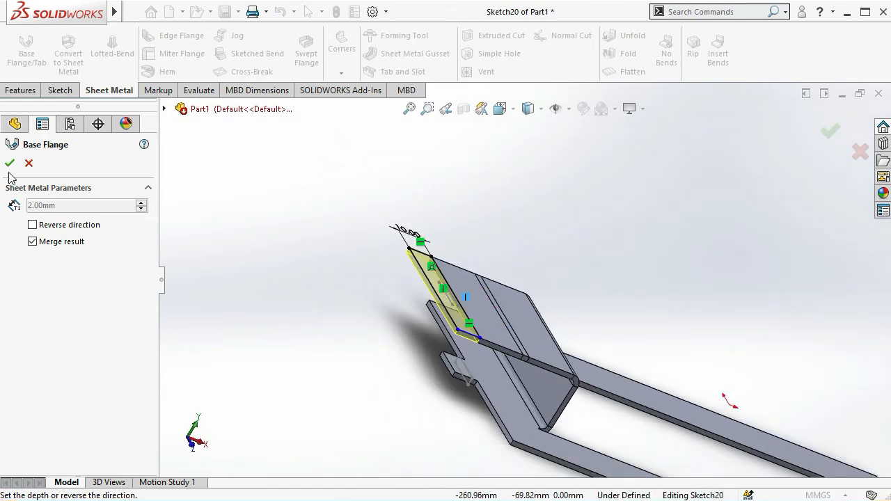
click(9, 165)
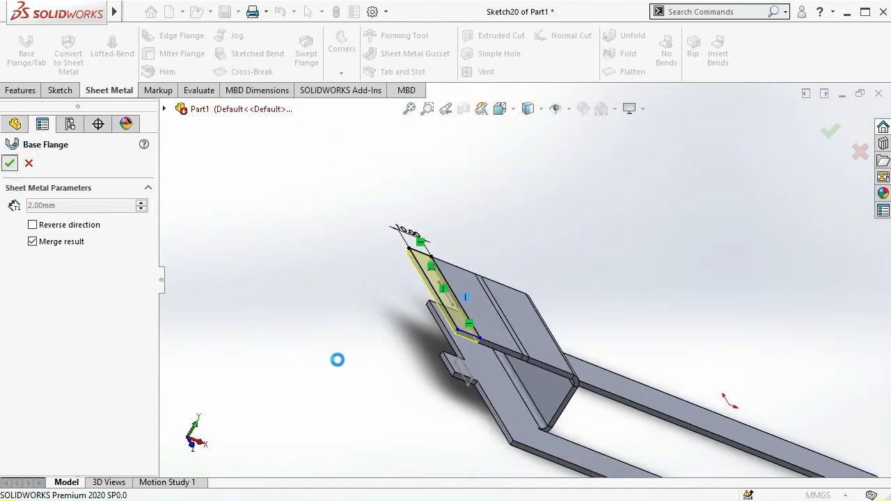
click(423, 114)
middle_drag(241, 414, 246, 388)
key(z)
key(z)
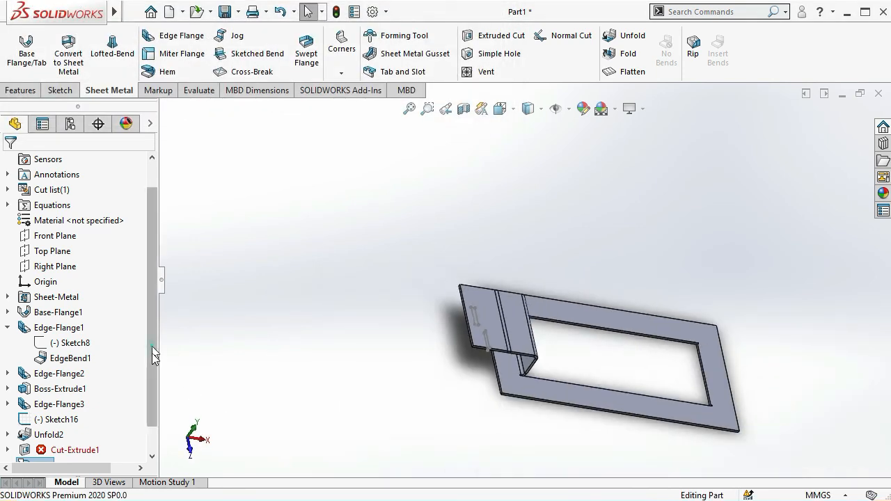
scroll(152, 353, down, 1)
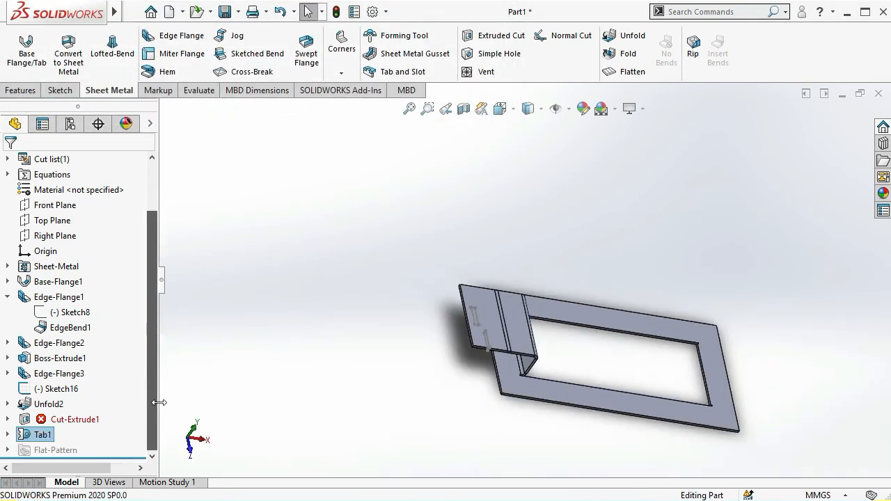
Reorder the feature tree so the slot cut Cut-Extrude1 comes after Tab1, and check the slot in the unfolded flange
click(68, 420)
drag(63, 425, 61, 440)
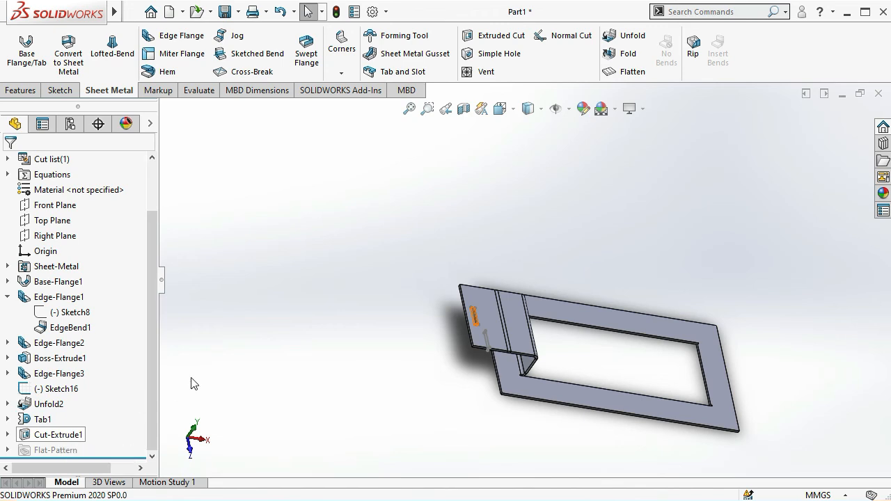
scroll(515, 314, down, 8)
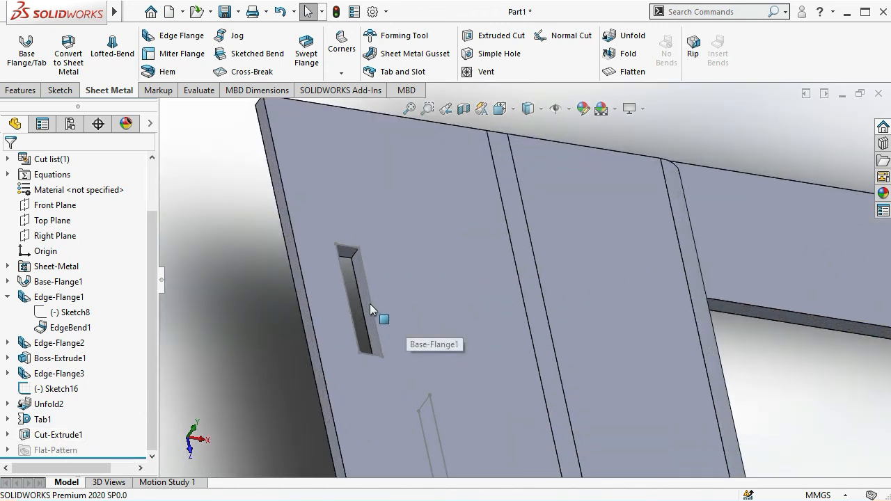
scroll(362, 299, up, 6)
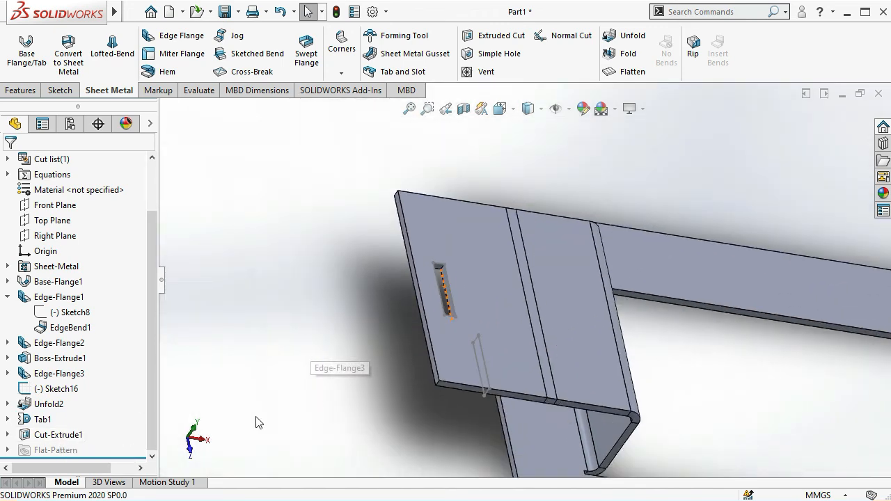
scroll(282, 294, up, 3)
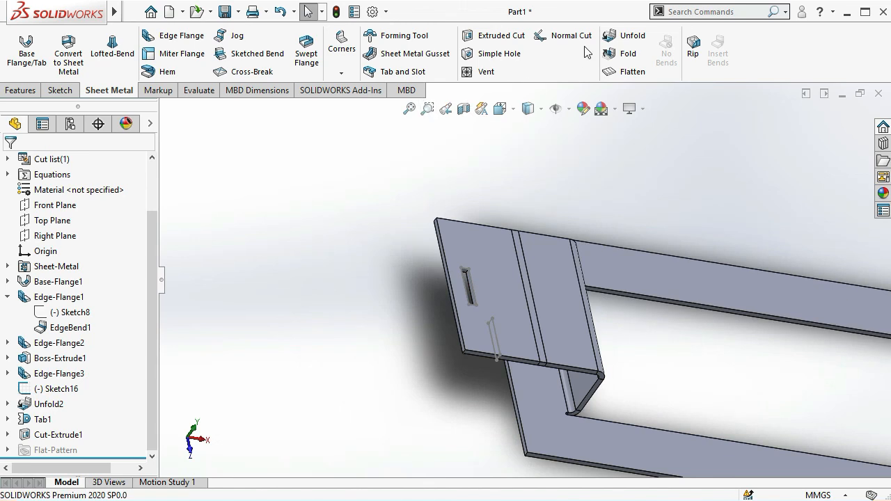
Fold the outer flange's bend EdgeBend3 back up, keeping the adjoining middle flange face fixed
click(628, 56)
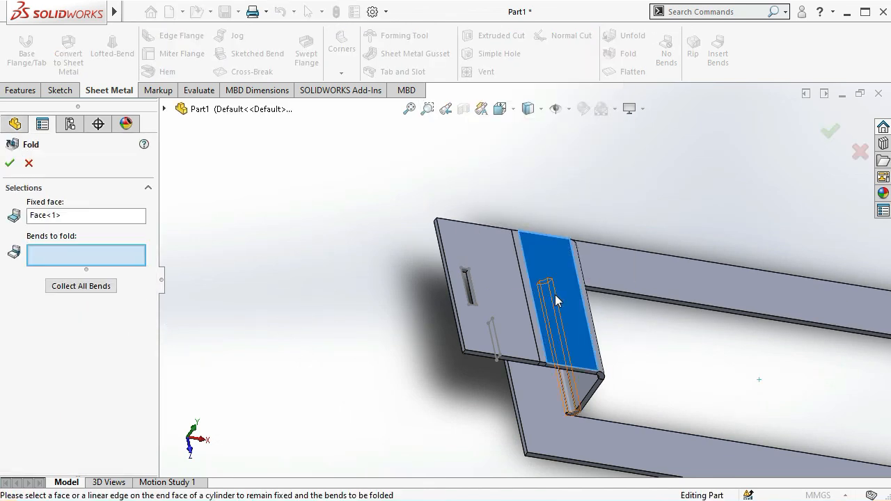
scroll(533, 311, down, 4)
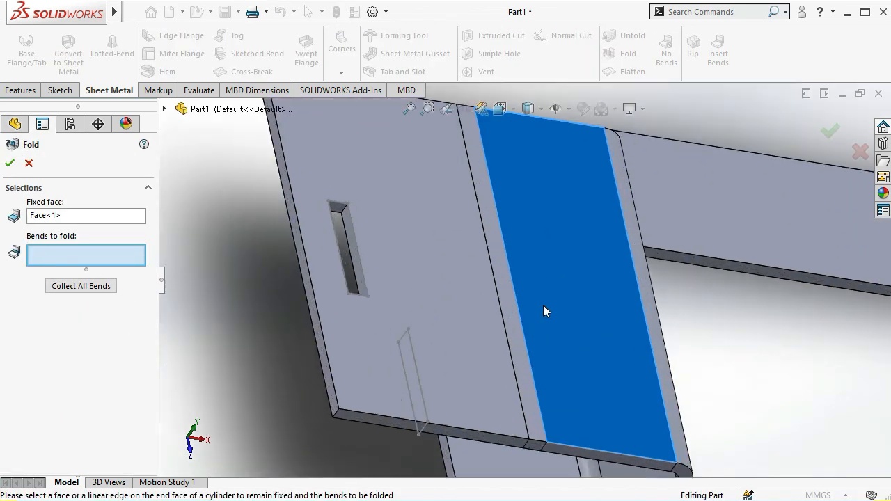
click(511, 289)
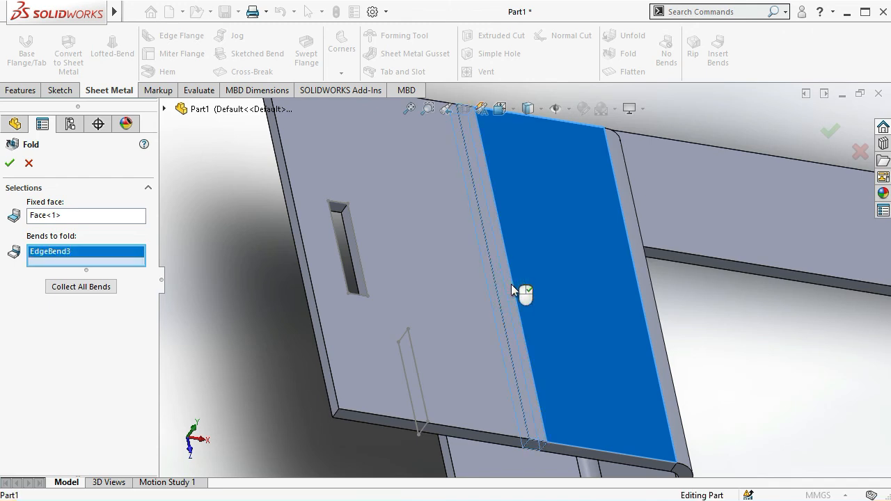
click(11, 163)
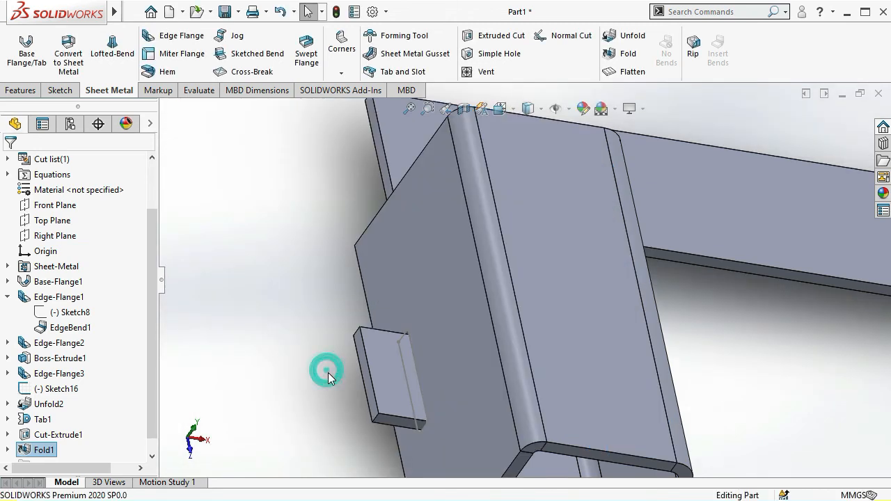
click(326, 370)
scroll(328, 372, up, 2)
middle_drag(354, 363, 346, 322)
scroll(435, 411, down, 3)
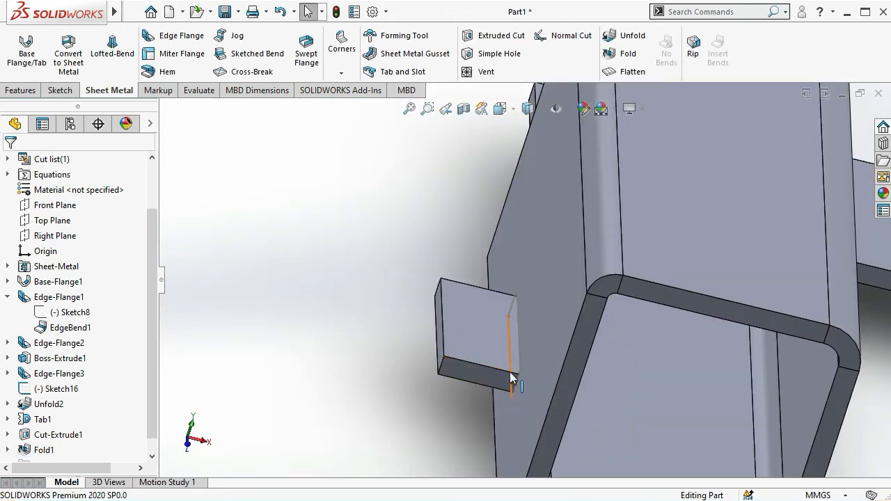
click(511, 376)
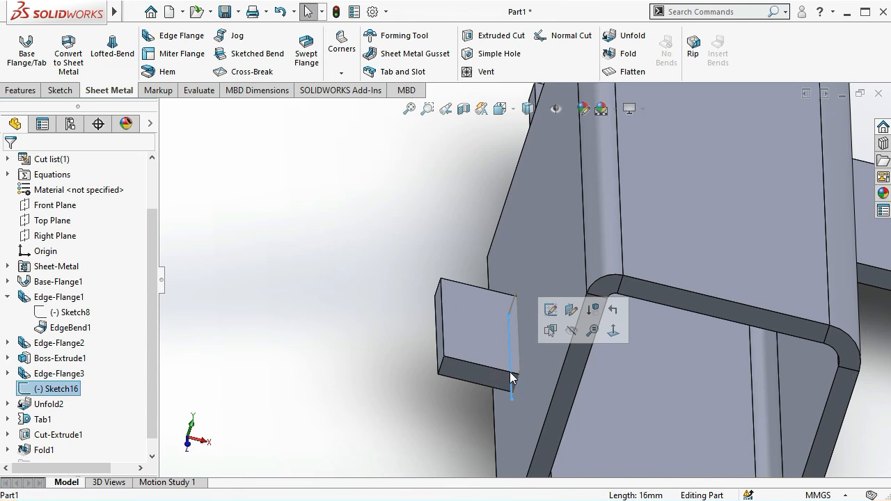
key(Delete)
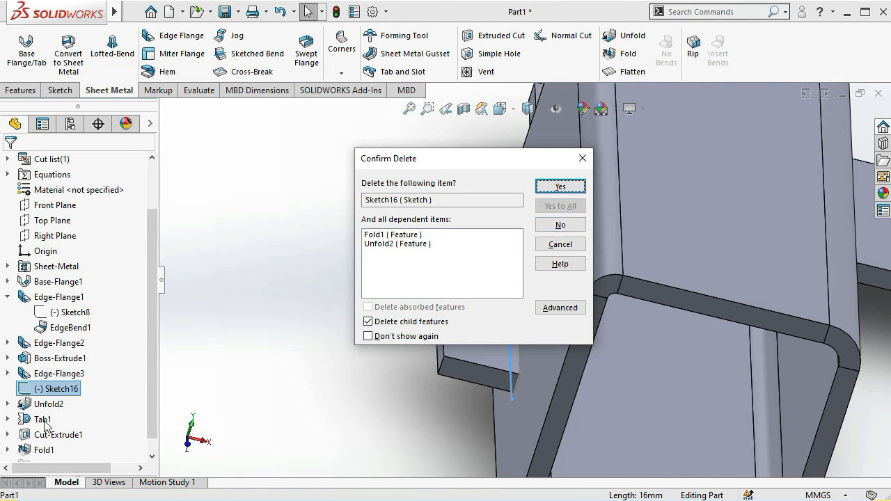
click(560, 226)
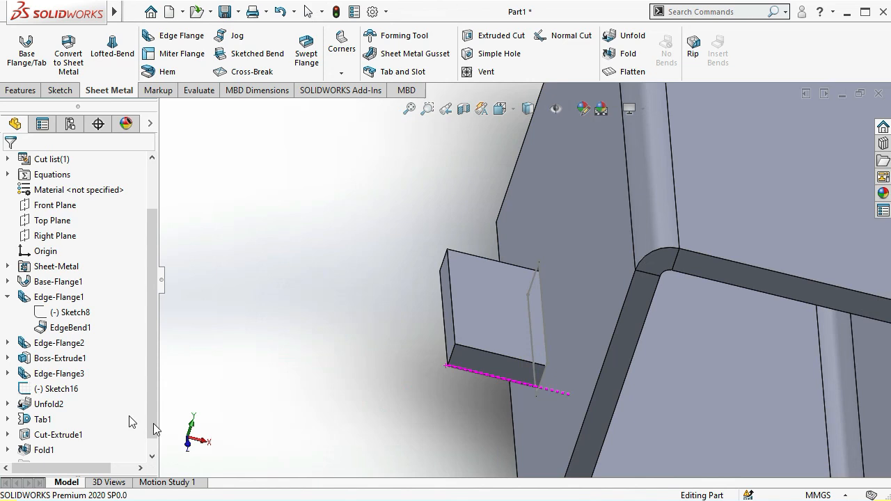
Hide Sketch16 and the slot cut's sketch that still shows around the tab
click(69, 388)
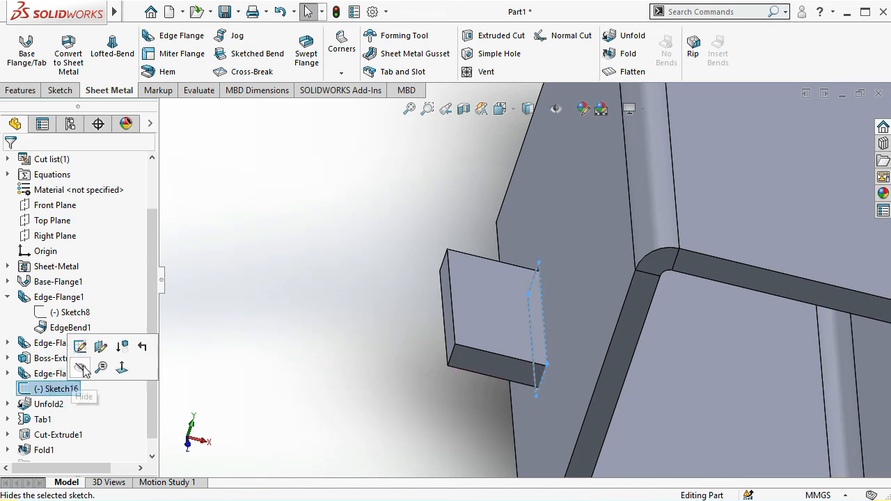
click(82, 368)
click(320, 379)
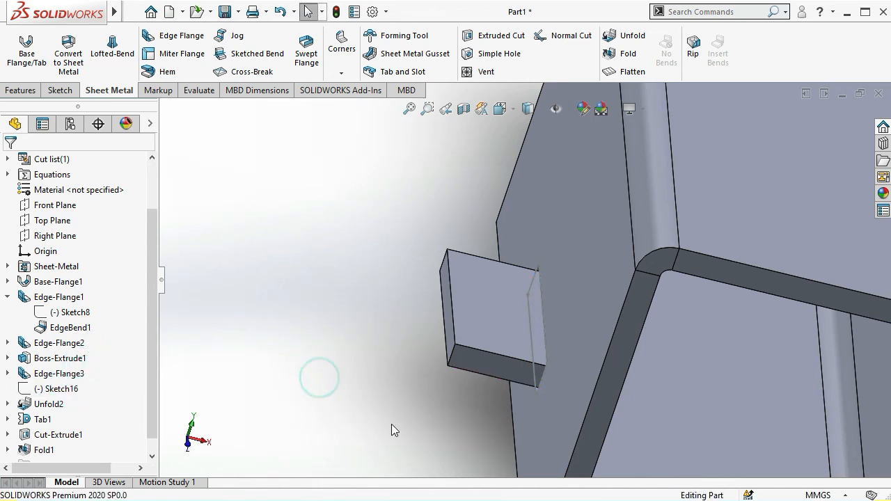
middle_drag(391, 425, 406, 420)
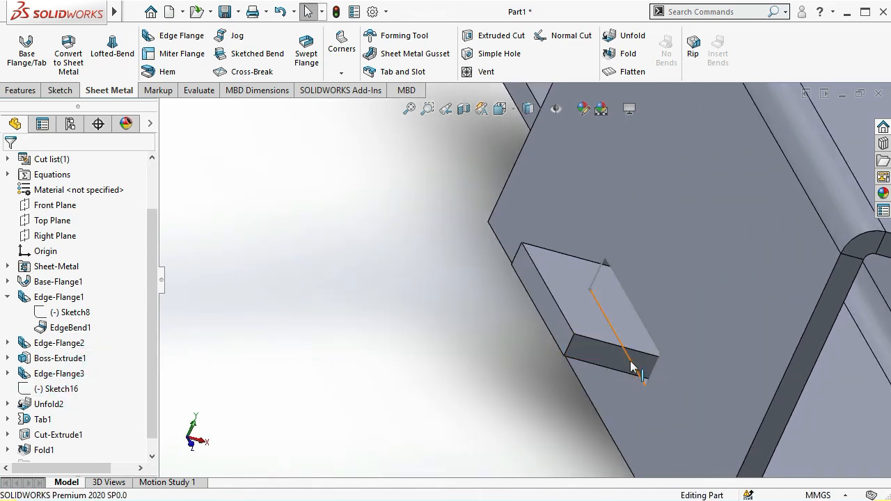
click(630, 361)
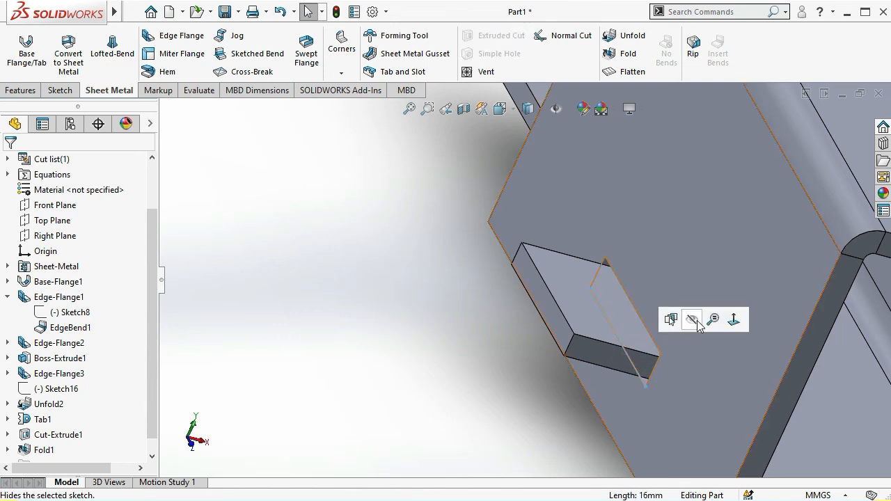
click(698, 324)
click(506, 410)
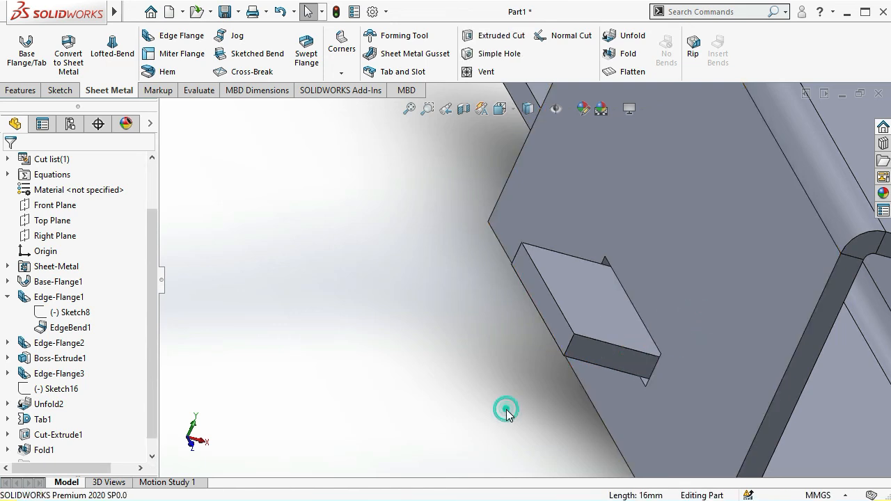
Add a 90° edge flange 5 mm long, bent downward from the outer end edge of the tab passing through the slot
scroll(569, 380, down, 1)
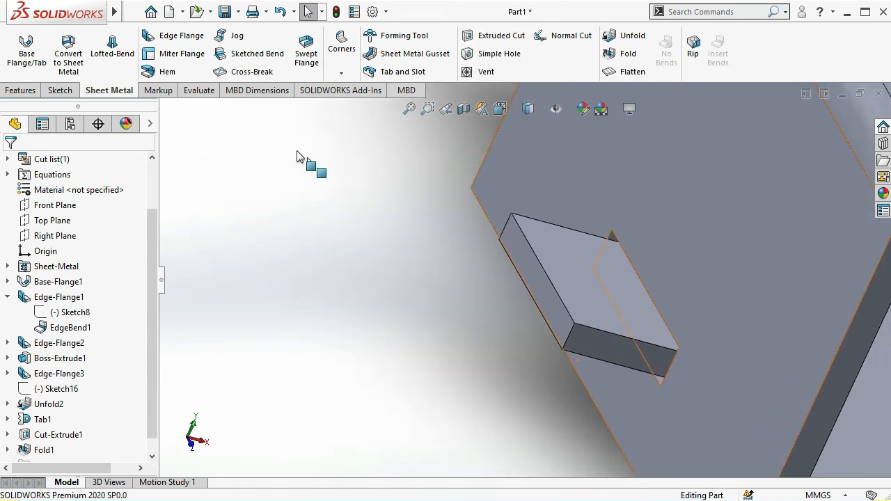
click(183, 37)
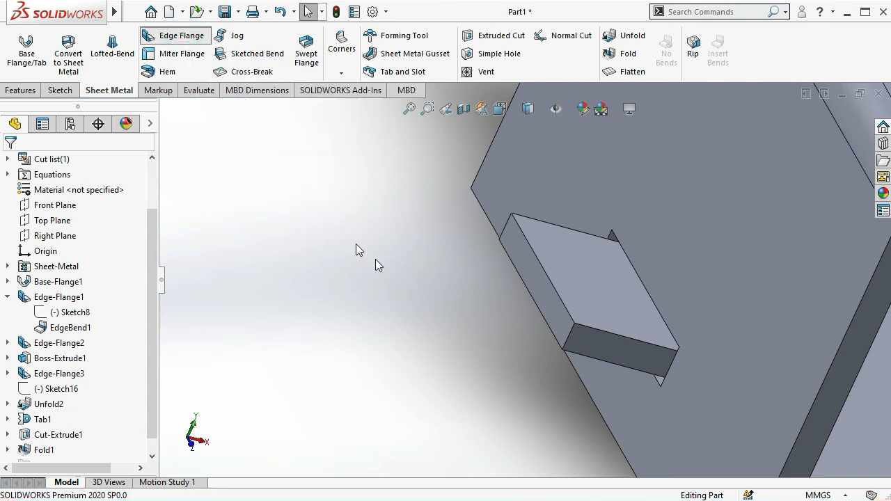
click(529, 293)
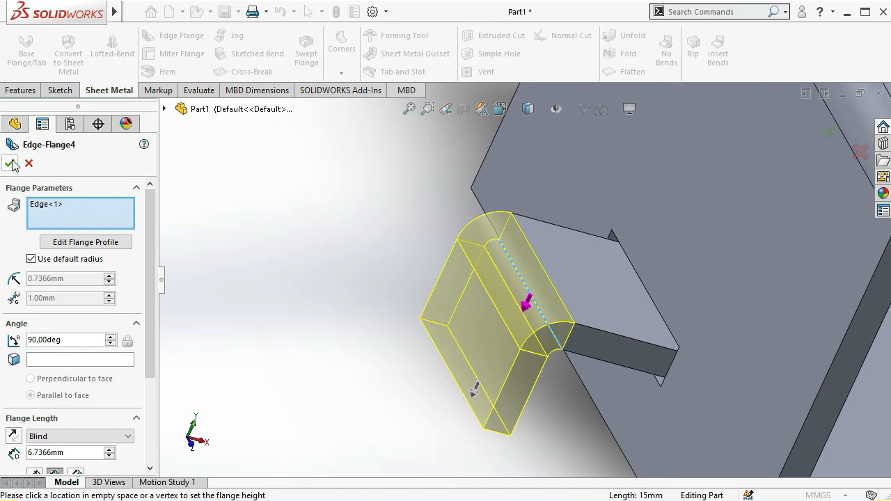
click(72, 453)
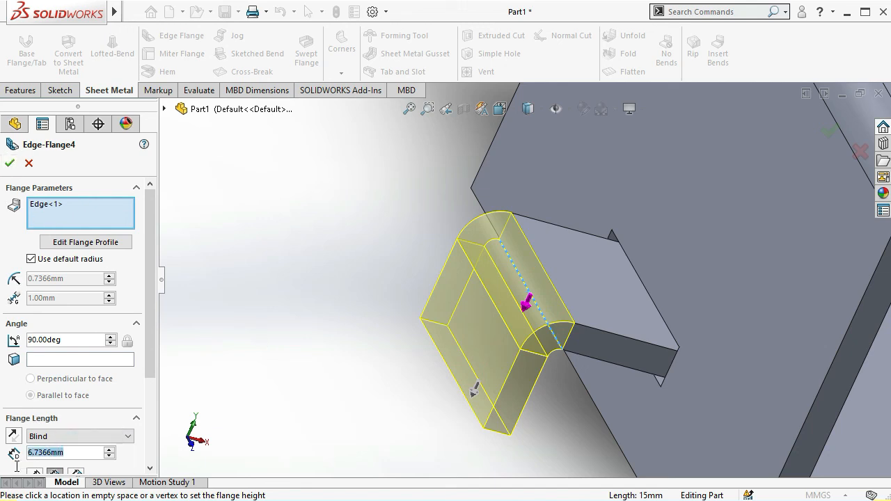
text(5)
key(Return)
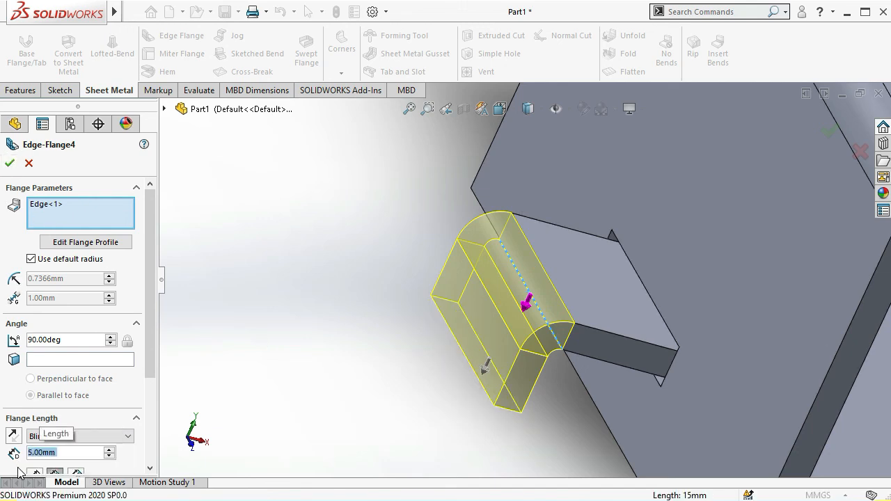
click(10, 163)
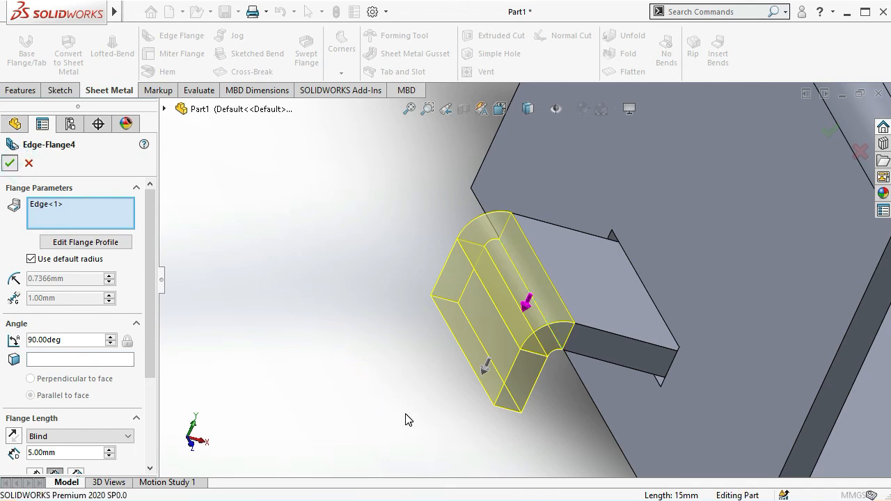
Edit the tab's Boss-Extrude1 and set its blind extrusion depth to 5 mm
middle_drag(394, 400, 418, 348)
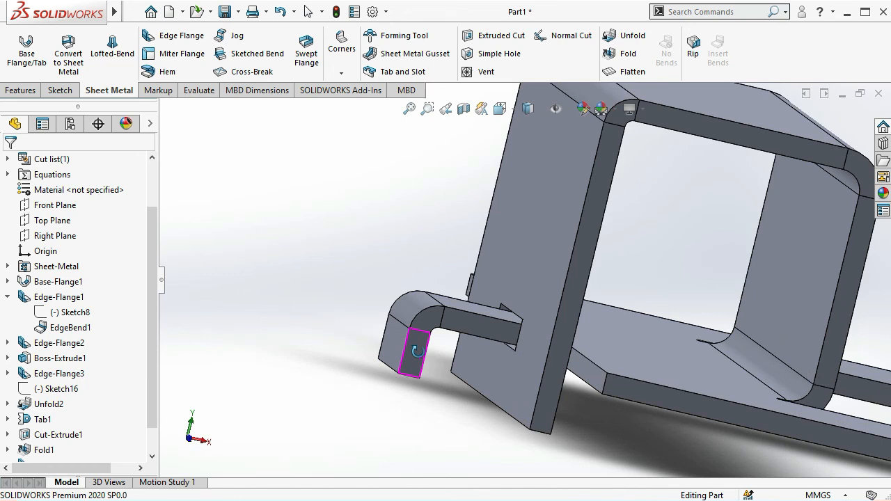
click(463, 314)
mouse_move(468, 319)
middle_down()
mouse_move(448, 352)
mouse_move(475, 299)
middle_up()
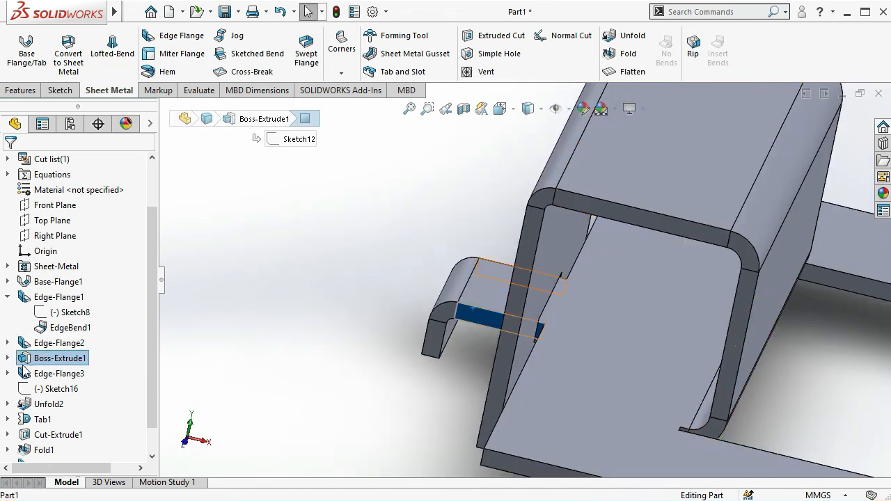
click(8, 358)
click(56, 374)
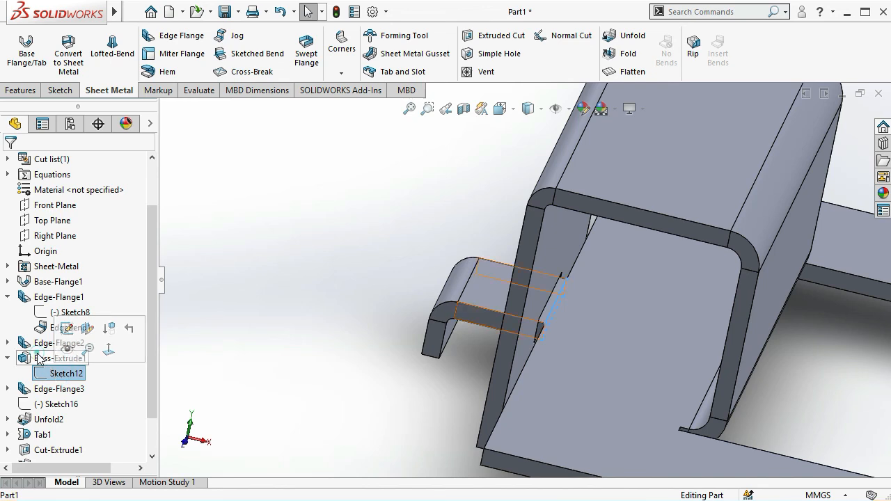
click(38, 358)
click(70, 312)
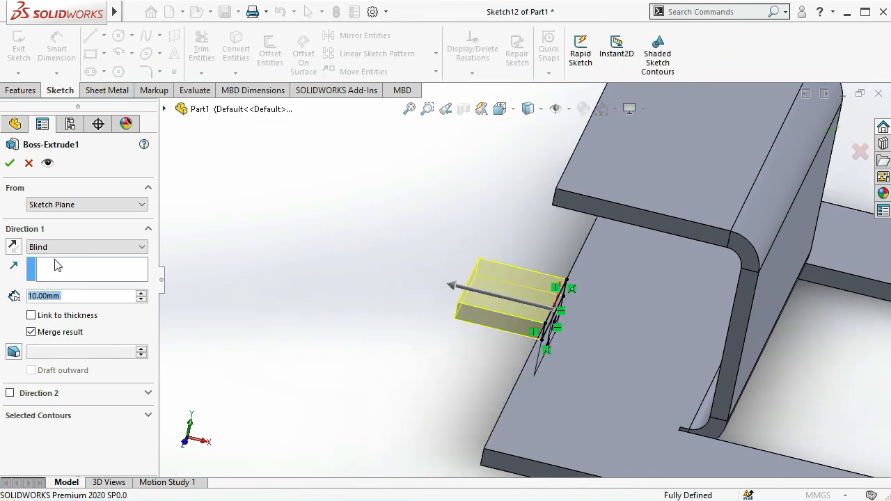
text(5)
key(Return)
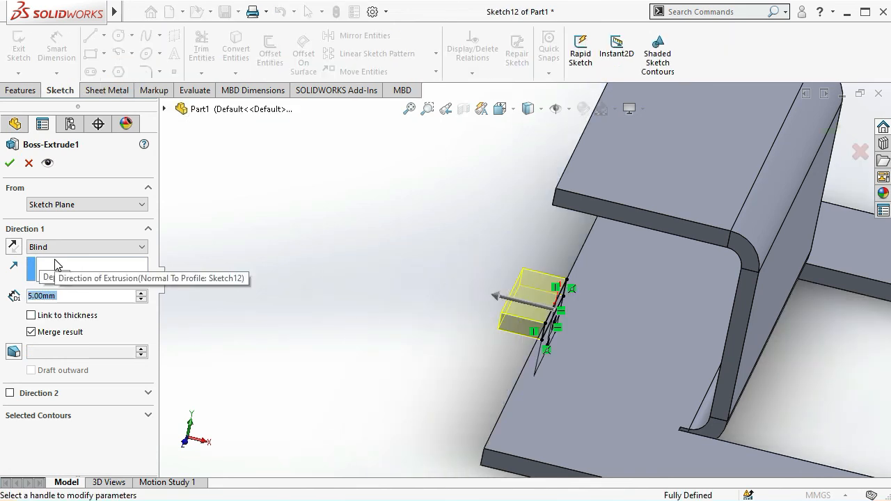
click(9, 163)
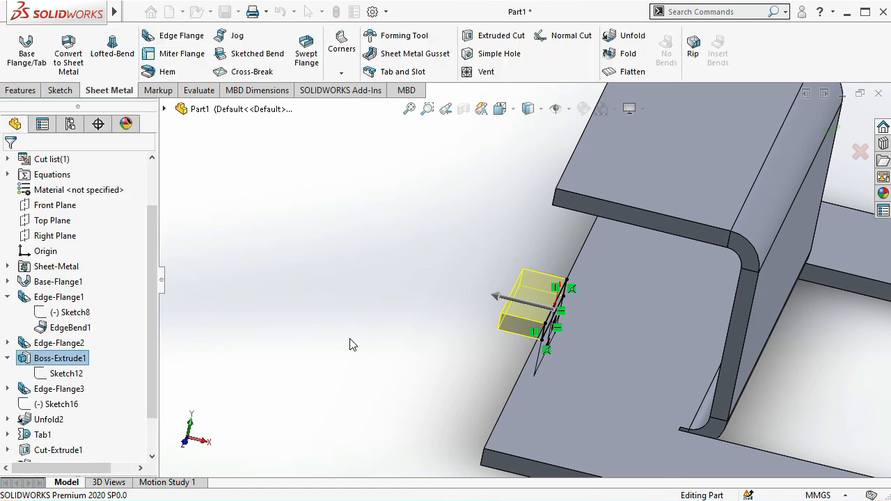
Examine the folded box and hooked tab from the front and at an angle, checking how the tab passes through the slot
middle_drag(405, 339, 414, 304)
click(328, 351)
click(305, 312)
key(space)
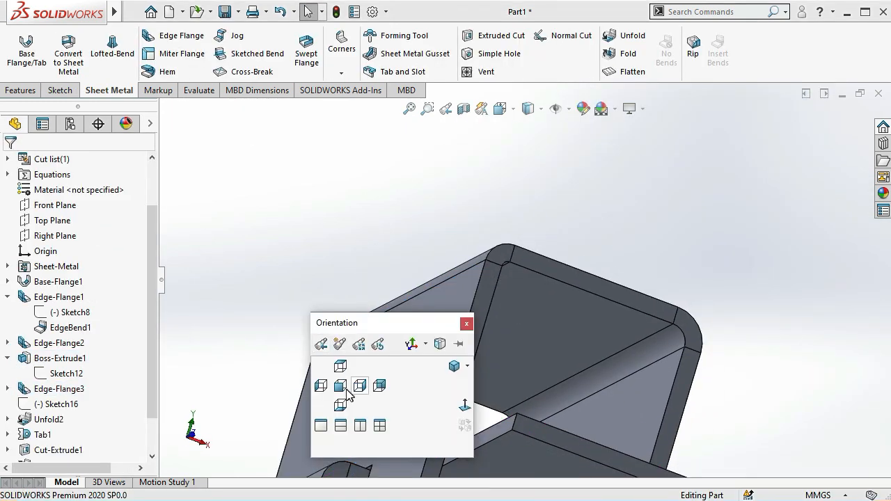
click(343, 390)
scroll(354, 295, down, 10)
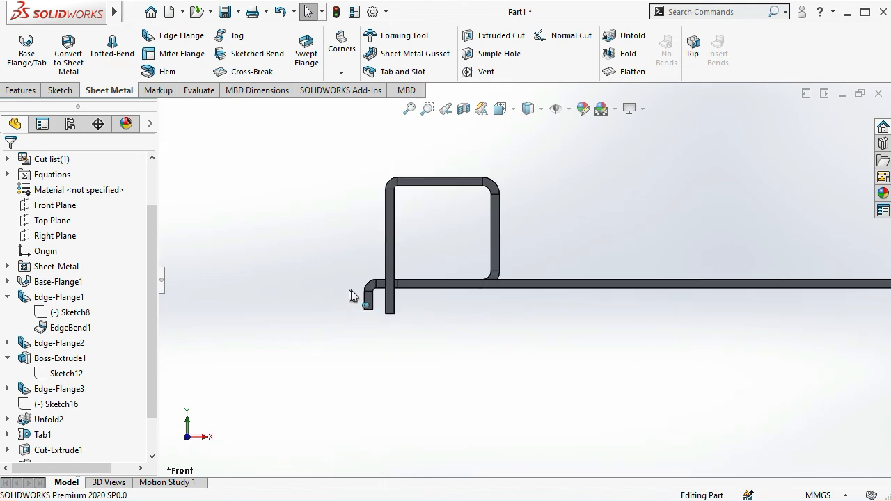
middle_drag(454, 288, 434, 341)
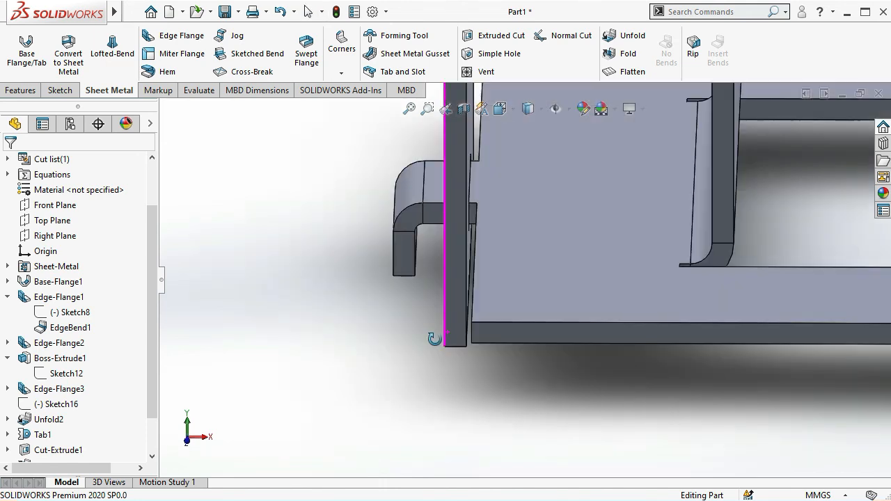
scroll(435, 339, up, 2)
scroll(504, 219, up, 3)
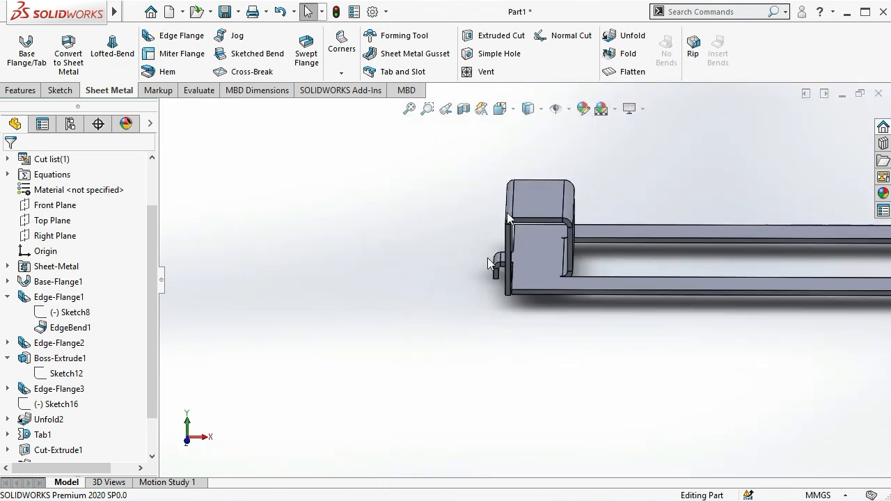
Flatten the sheet metal part and examine the slot and tab in its flat pattern
click(618, 73)
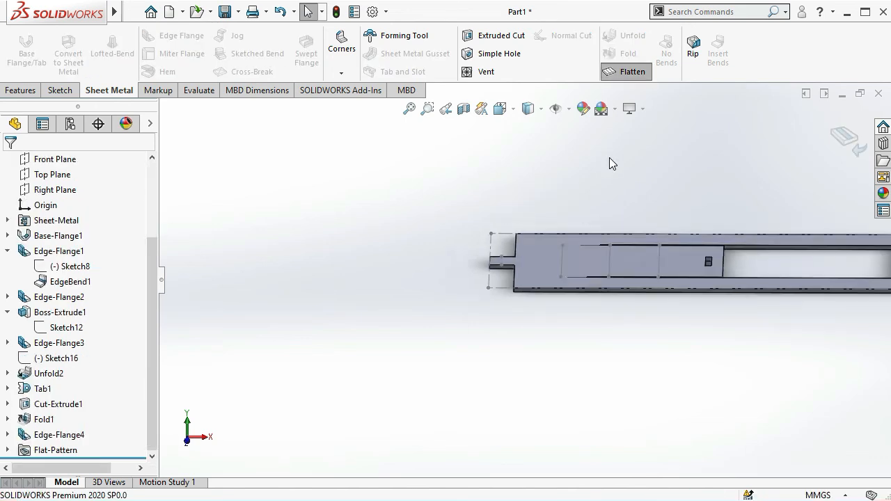
middle_drag(586, 232, 594, 379)
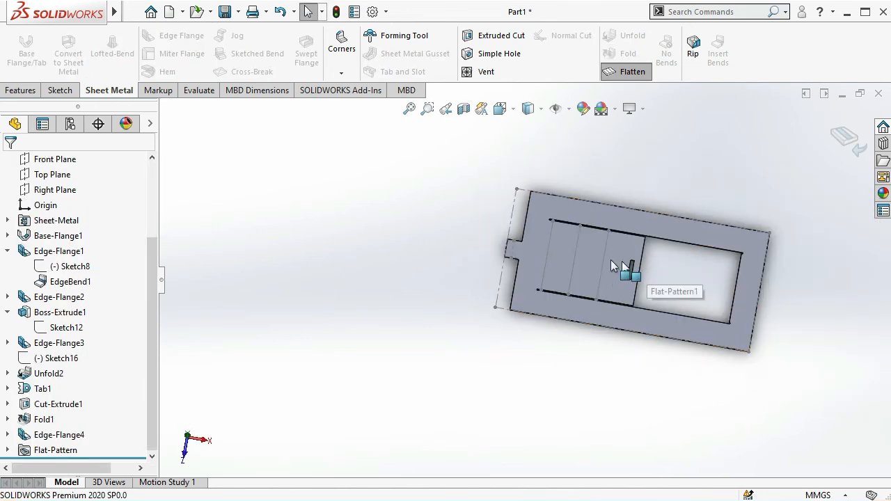
scroll(551, 237, down, 2)
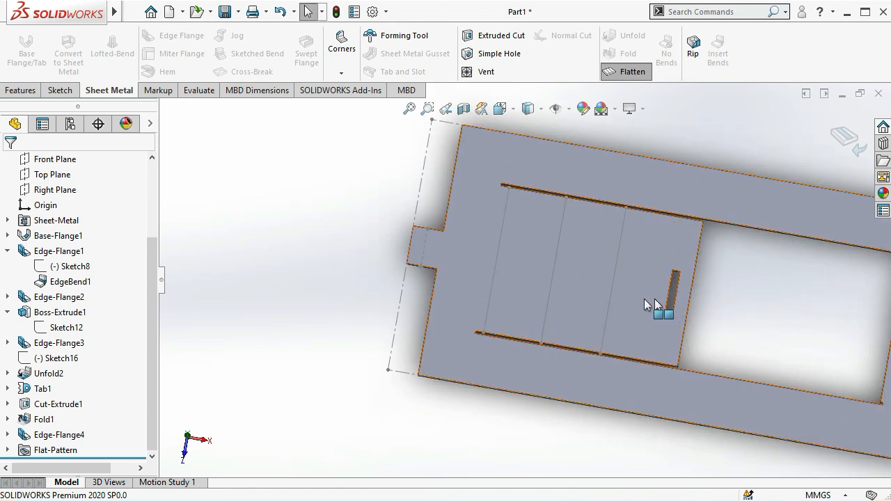